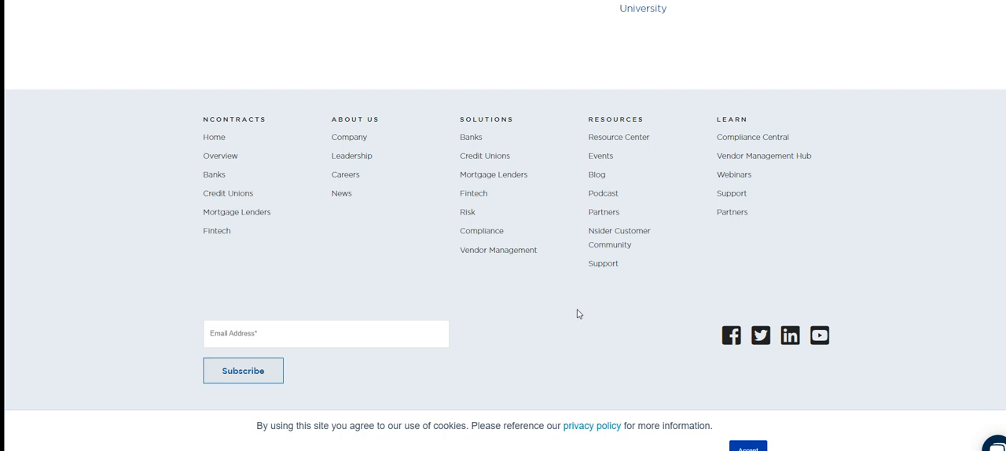
Step: Check the Ncontracts leadership page and the site's Our Story links for the company's founding year
scroll(581, 311, up, 10)
scroll(575, 311, up, 5)
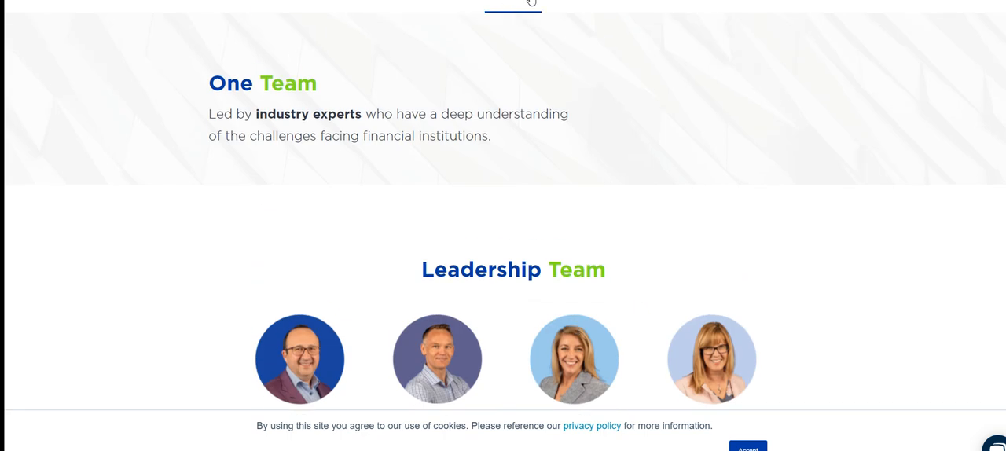
mouse_move(690, 2)
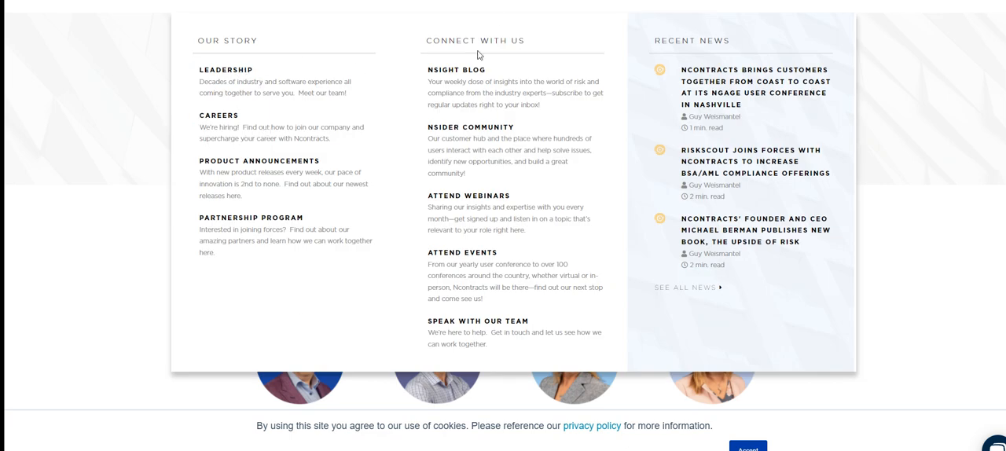
click(226, 44)
click(227, 77)
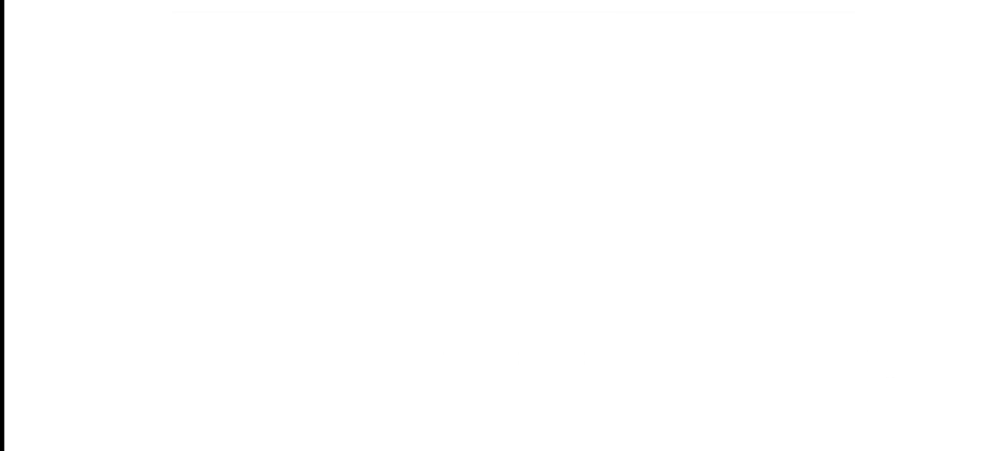
scroll(595, 254, down, 10)
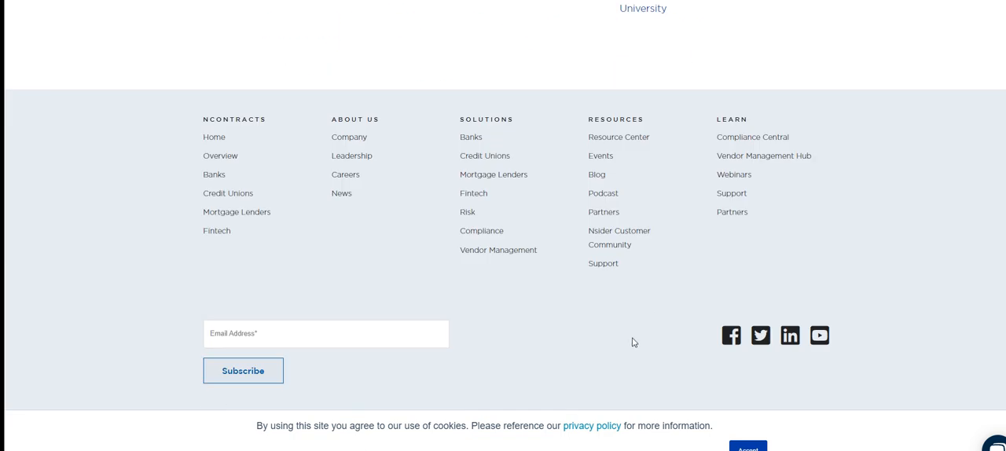
Step: Return to the company task page and answer TRUPOINT Partners with "Cannot find date"
scroll(628, 321, up, 12)
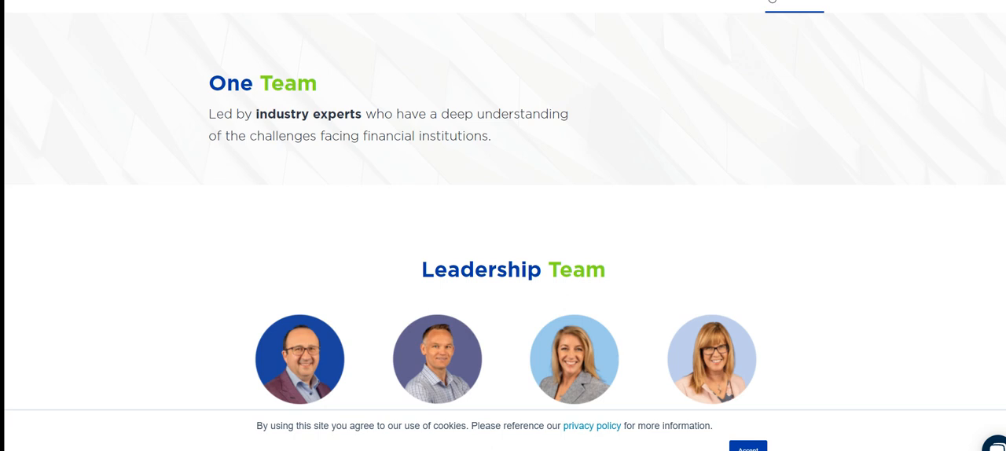
click(730, 0)
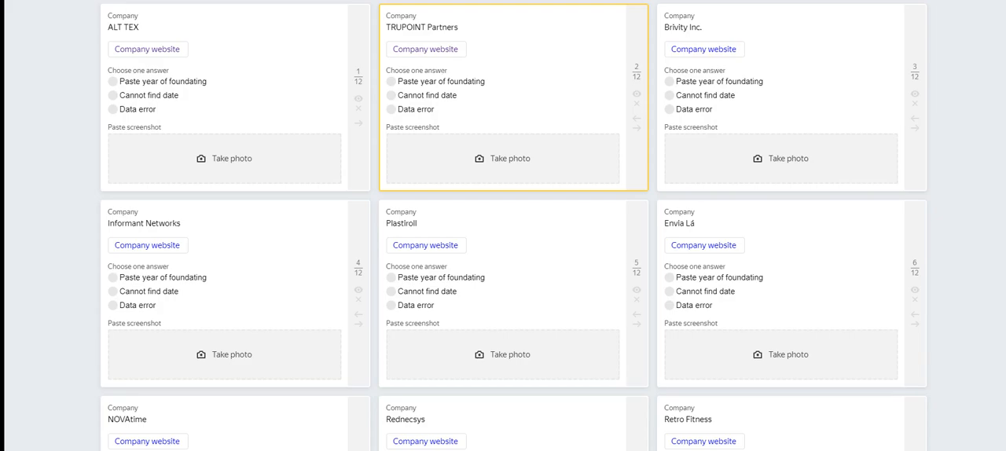
click(435, 98)
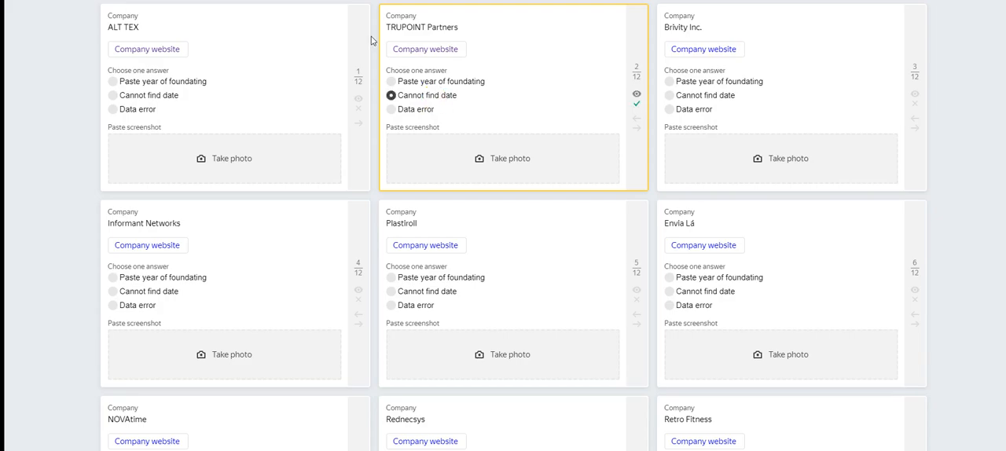
Step: Open the ALT TEX company website and bring its browser window up maximized
click(178, 50)
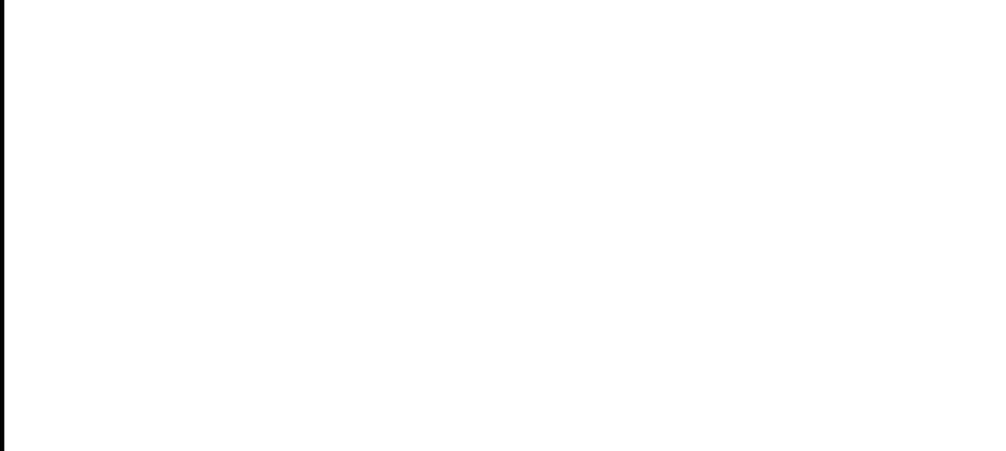
key(ctrl+shift+Tab)
key(ctrl+Tab)
mouse_move(515, 432)
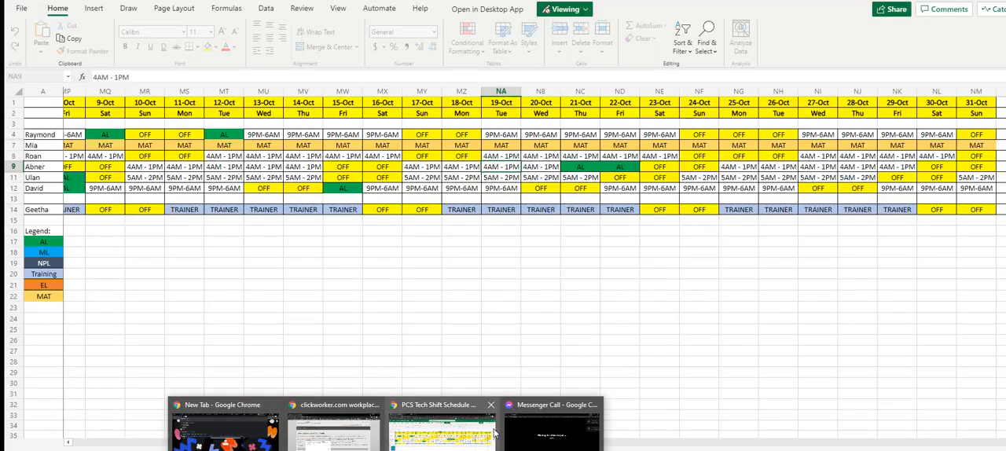
click(487, 432)
key(ctrl+Tab)
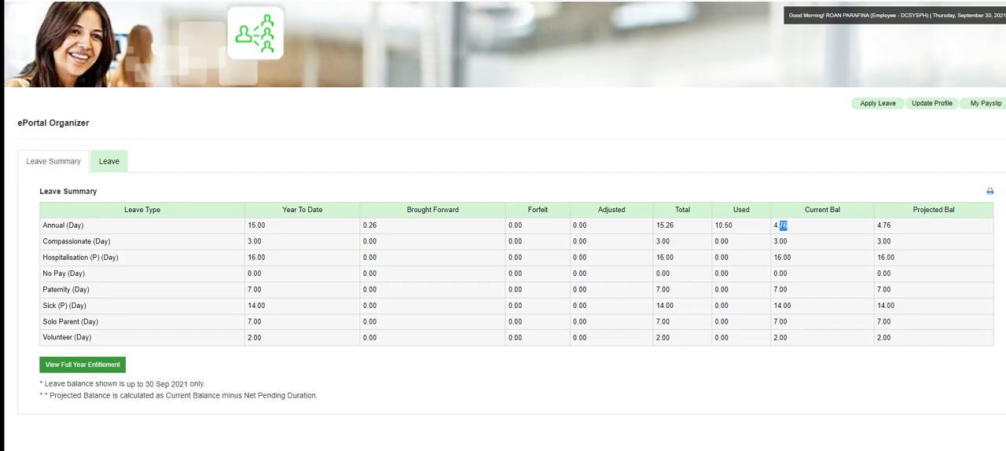
key(ctrl+Tab)
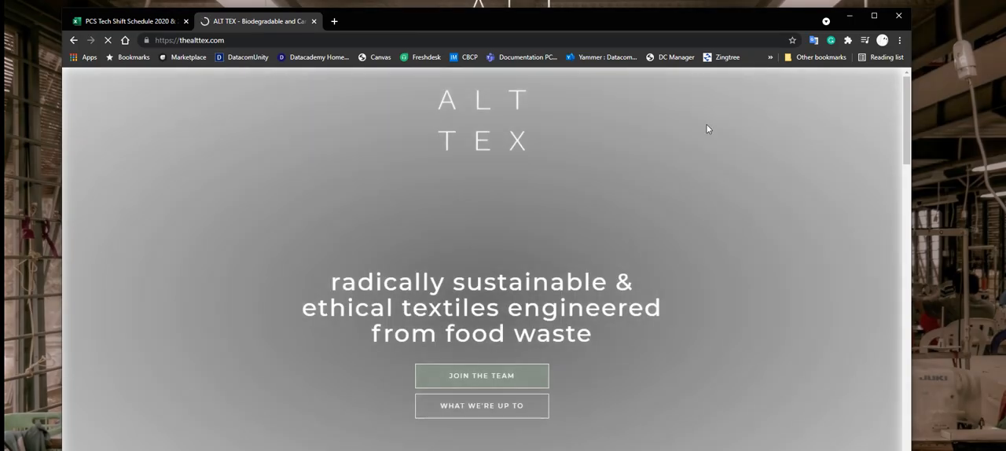
click(874, 16)
Step: Read through the ALT TEX homepage from the introduction to the contact section for a founding year
scroll(622, 179, down, 10)
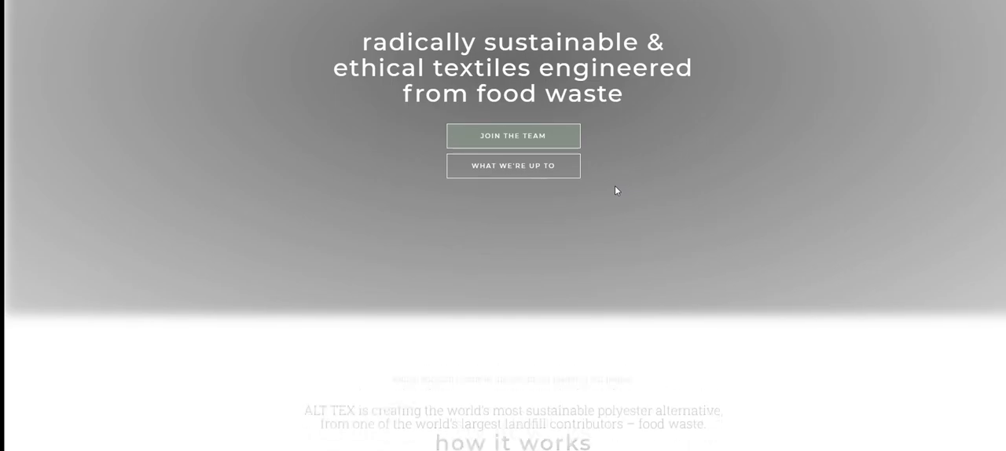
scroll(598, 212, up, 7)
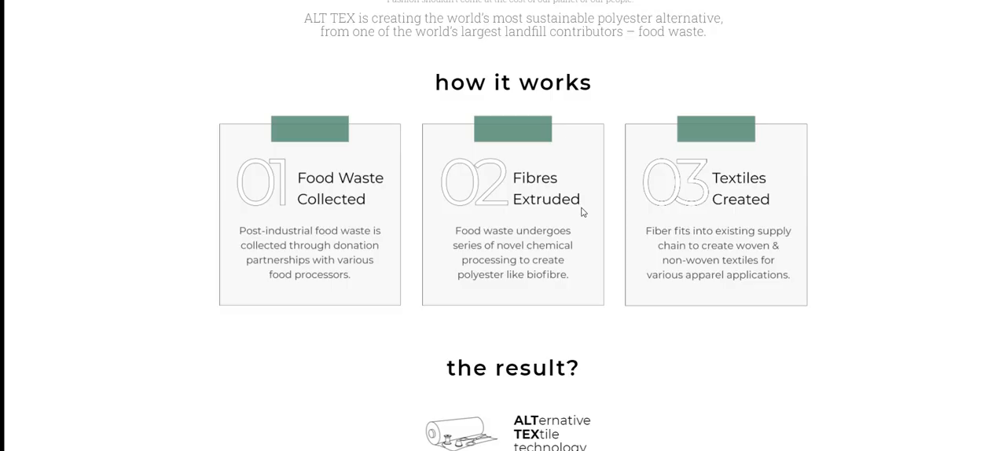
scroll(553, 182, down, 15)
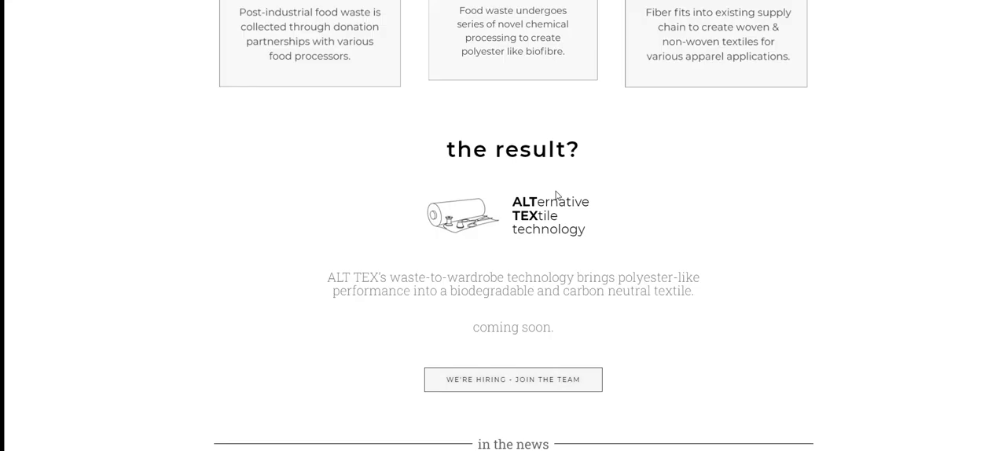
scroll(582, 251, down, 5)
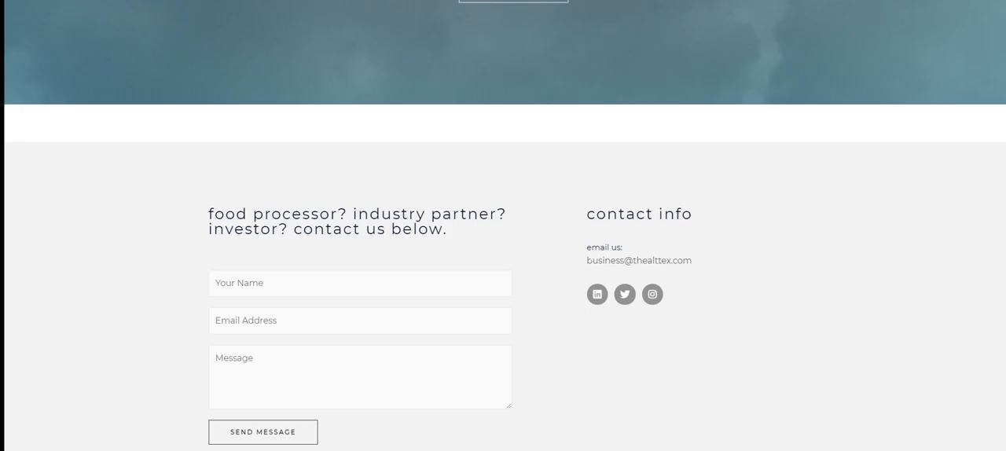
scroll(550, 275, down, 1)
scroll(398, 235, up, 1)
scroll(397, 234, up, 15)
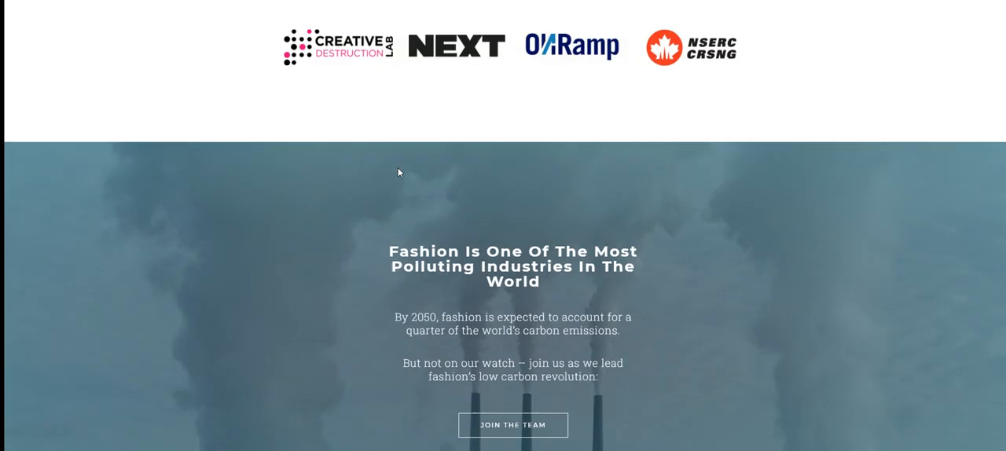
scroll(416, 161, up, 3)
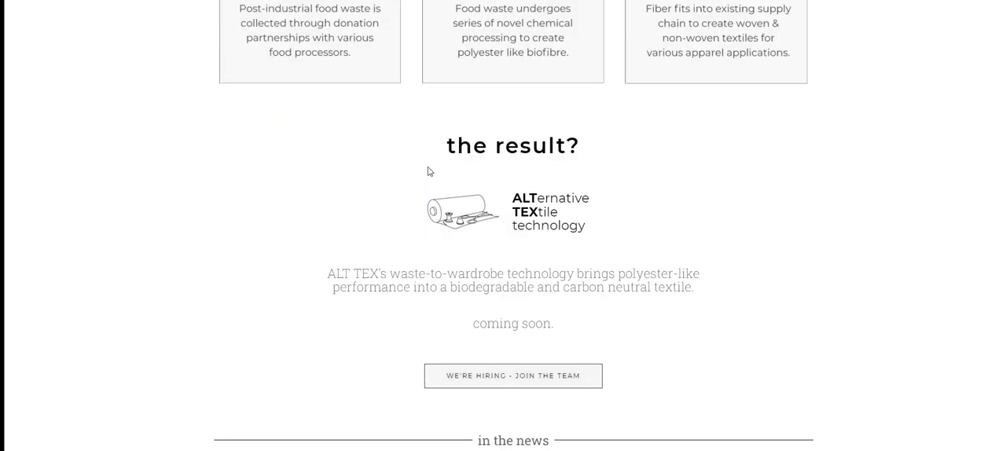
scroll(491, 261, up, 12)
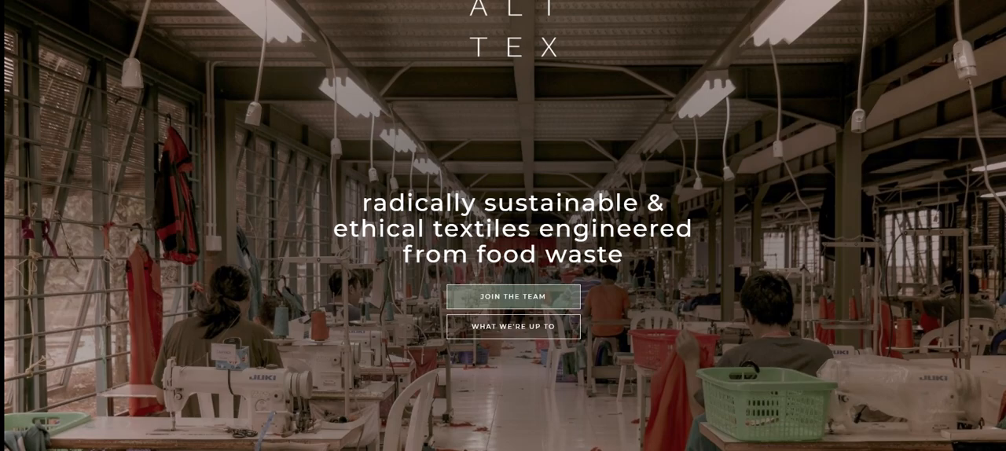
Step: Close the ALT TEX website and answer the ALT TEX task with "Cannot find date"
key(ctrl+w)
click(147, 96)
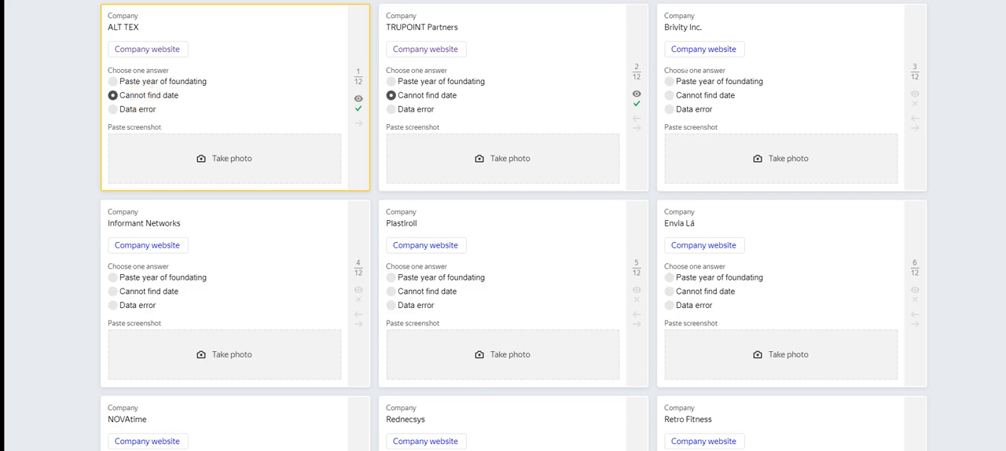
Step: Return to the Ncontracts site, open its Company page, and select the founding year 2009 in the history text
click(464, 100)
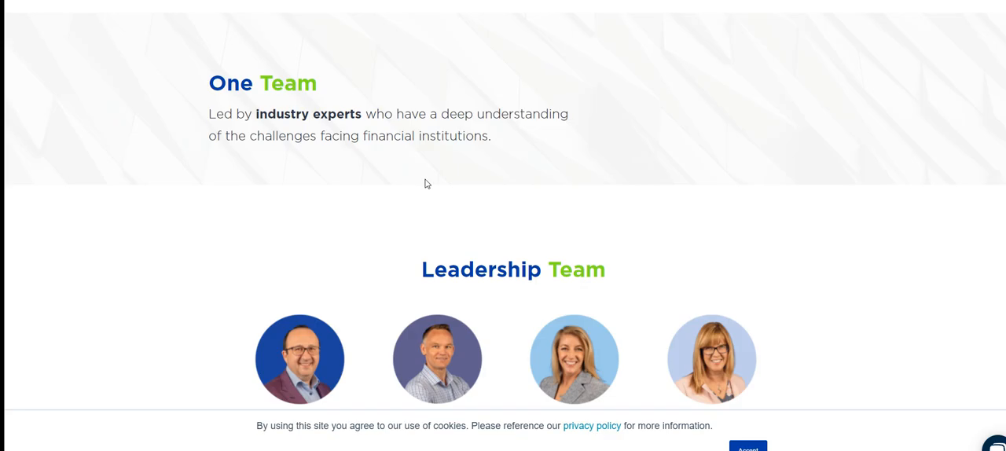
scroll(440, 220, down, 15)
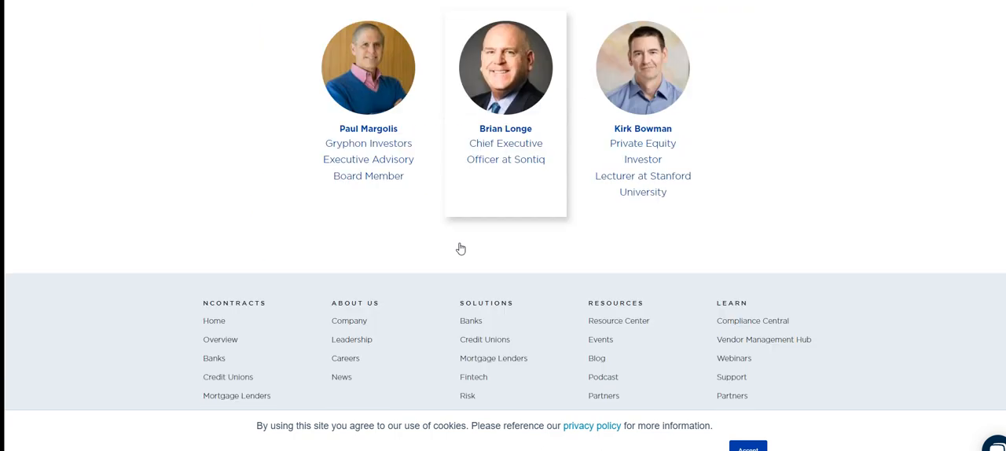
scroll(460, 248, down, 3)
click(345, 140)
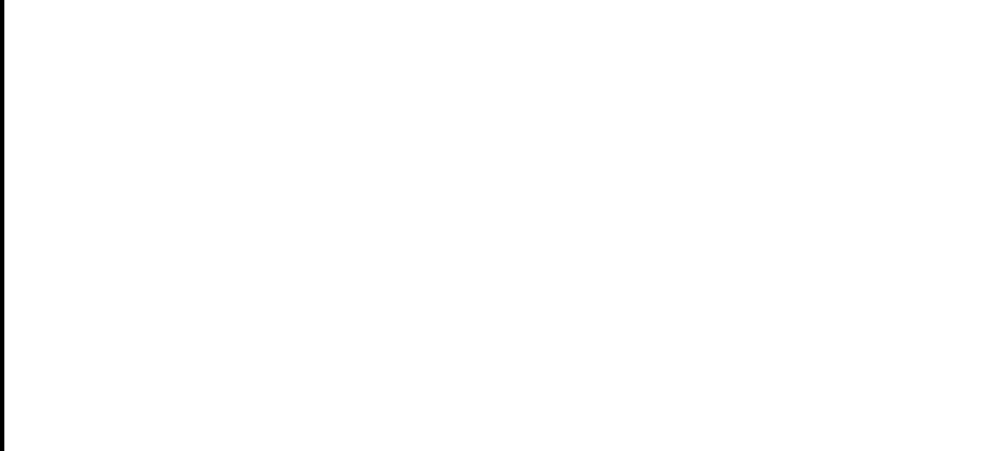
scroll(461, 189, down, 6)
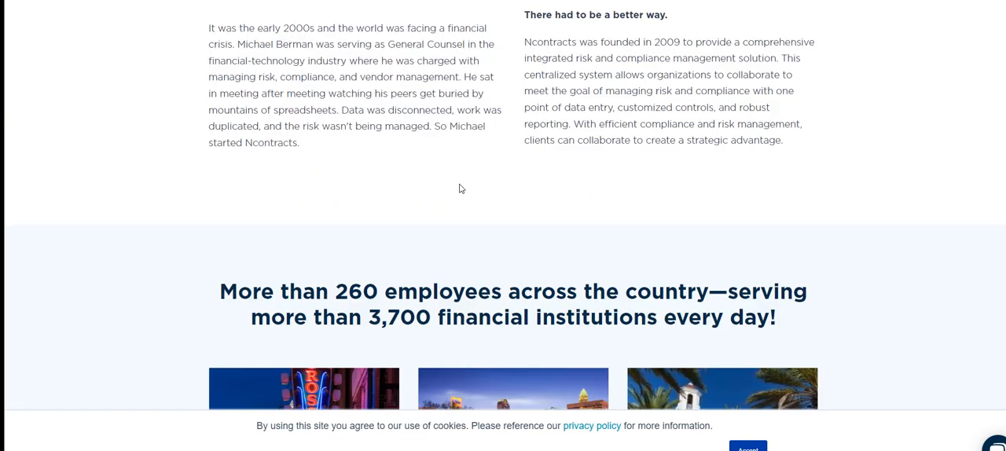
scroll(640, 142, up, 2)
triple_click(664, 142)
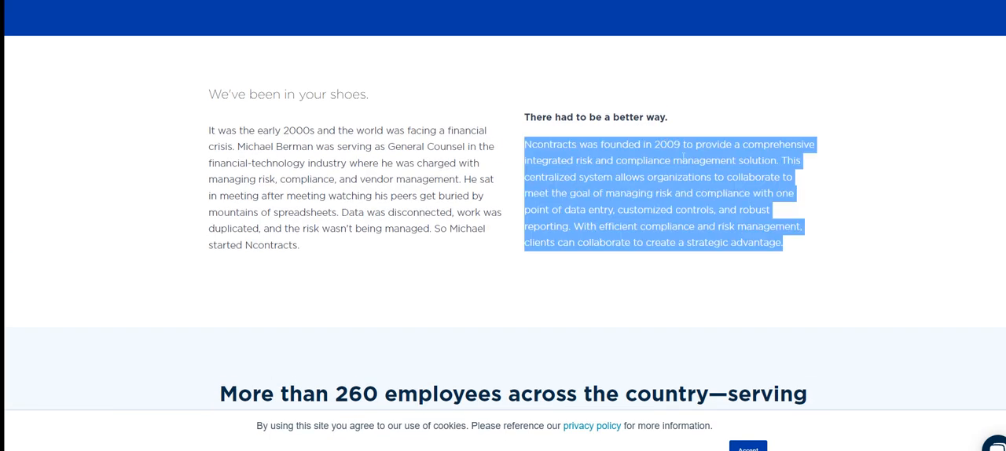
double_click(667, 144)
key(ctrl+c)
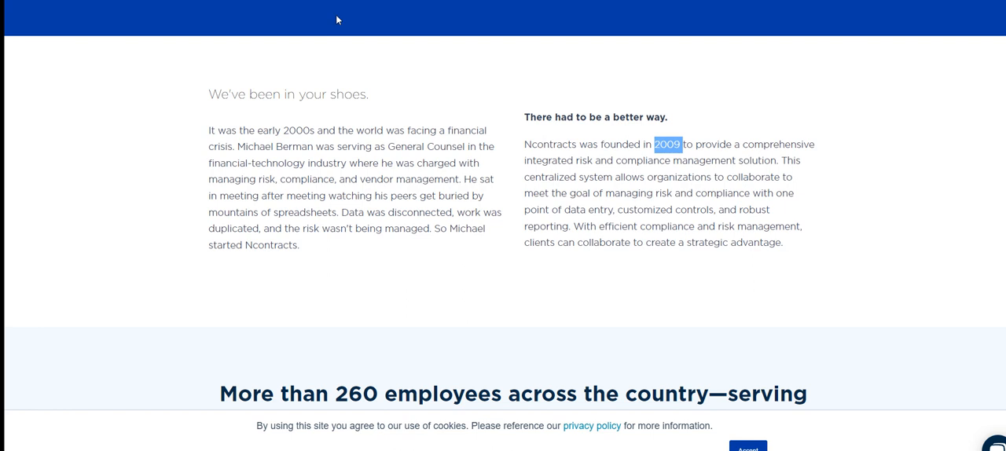
Step: Change the TRUPOINT Partners answer to "Paste year of foundating" and enter 2009 as the foundation date
key(alt+Tab)
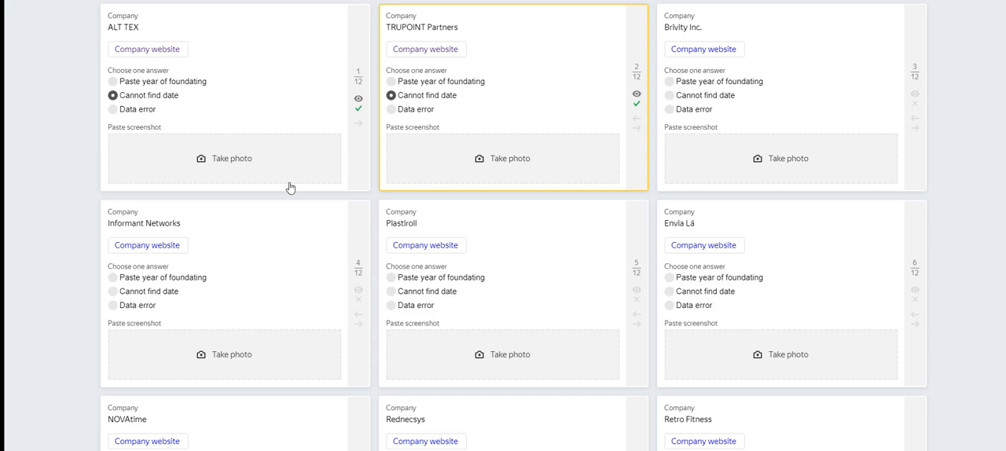
click(432, 85)
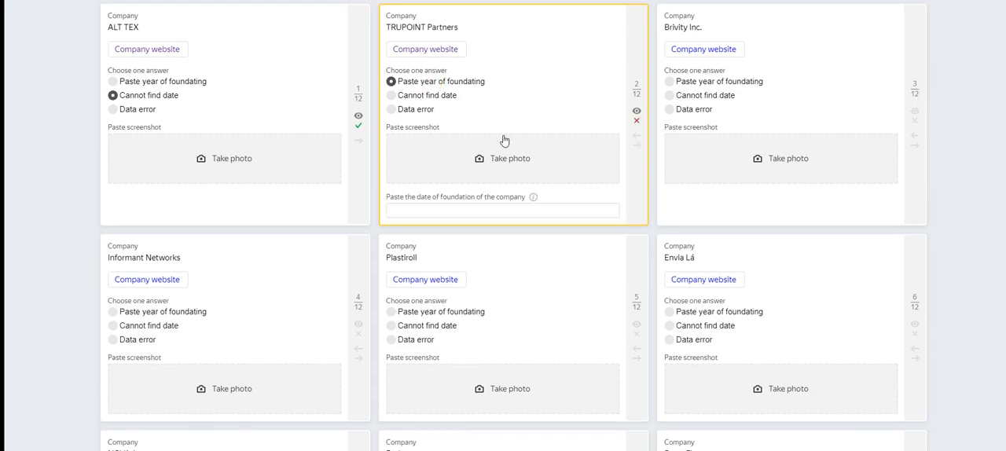
click(434, 210)
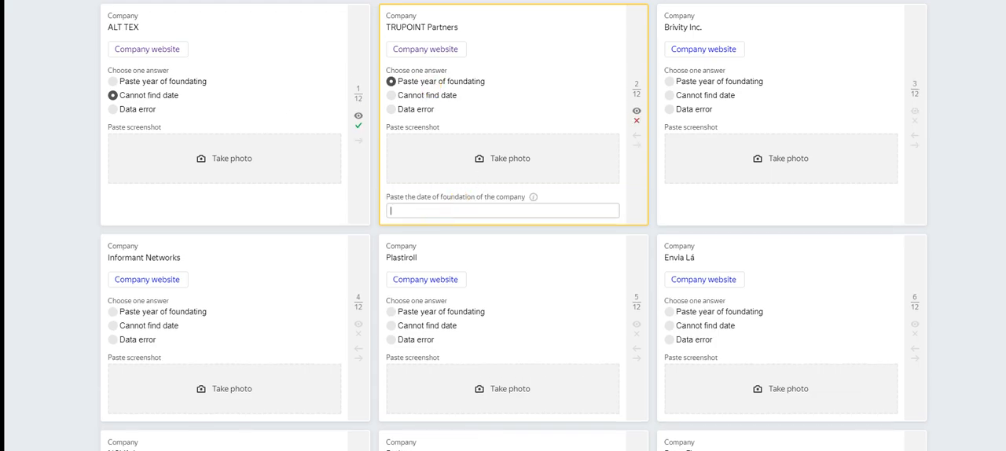
key(ctrl+v)
Step: Switch to the screen capture tool and snip the Ncontracts page, including its web address and the highlighted founding year
key(alt+Tab)
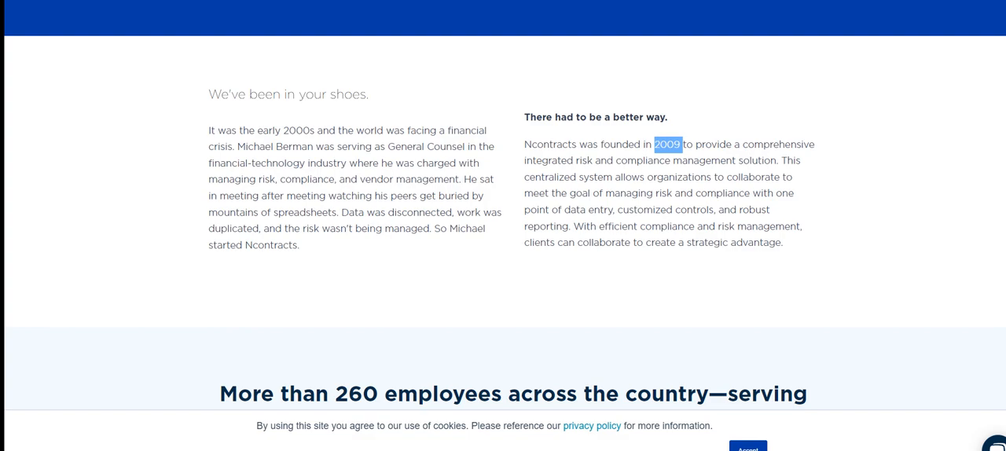
key(alt+Tab)
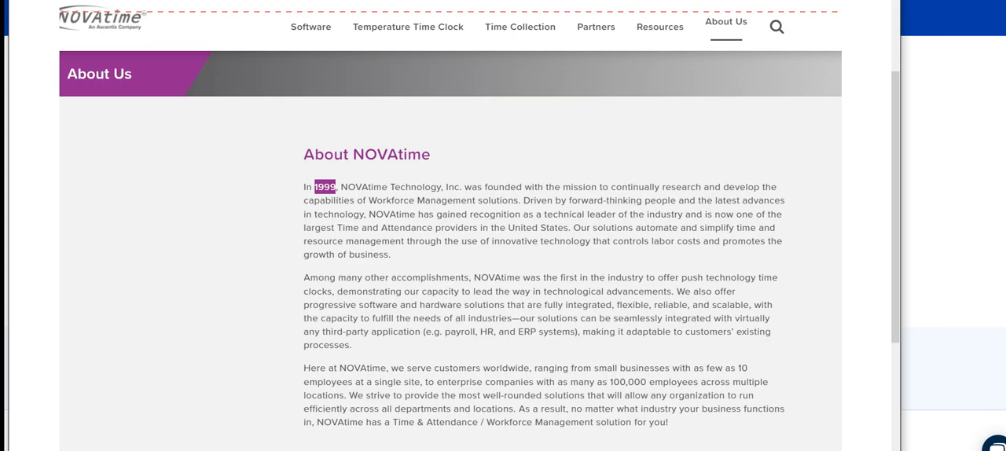
key(alt+Tab)
click(67, 196)
drag(50, 0, 867, 339)
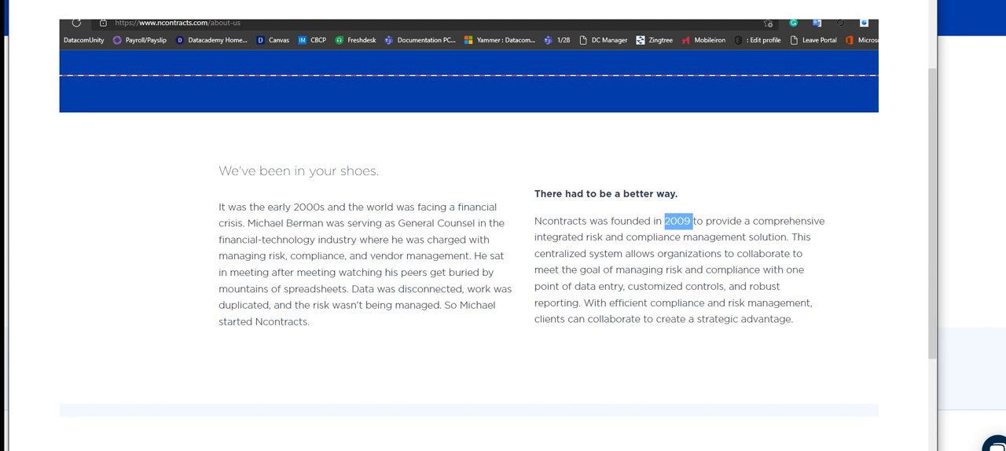
Step: Save the snip as the JPEG file Capture on the Desktop, replacing the existing file, and close the Ncontracts page
key(ctrl+s)
click(127, 100)
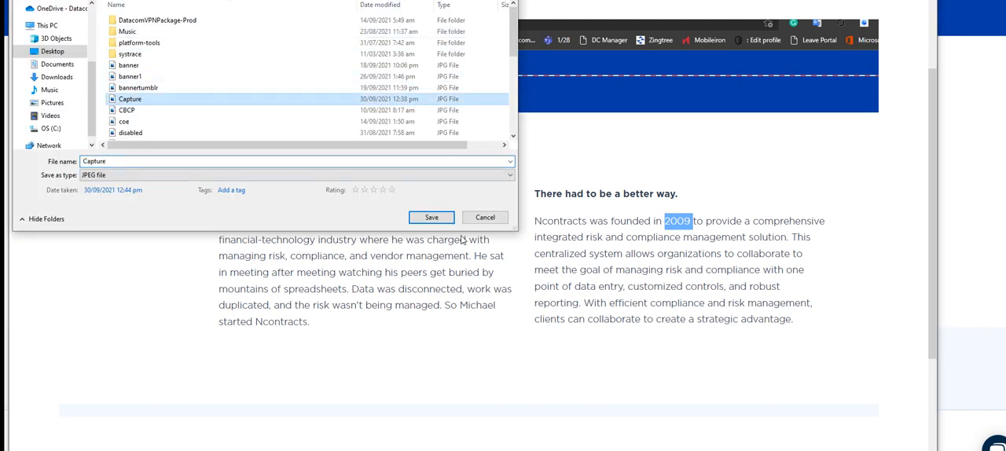
click(431, 217)
click(542, 215)
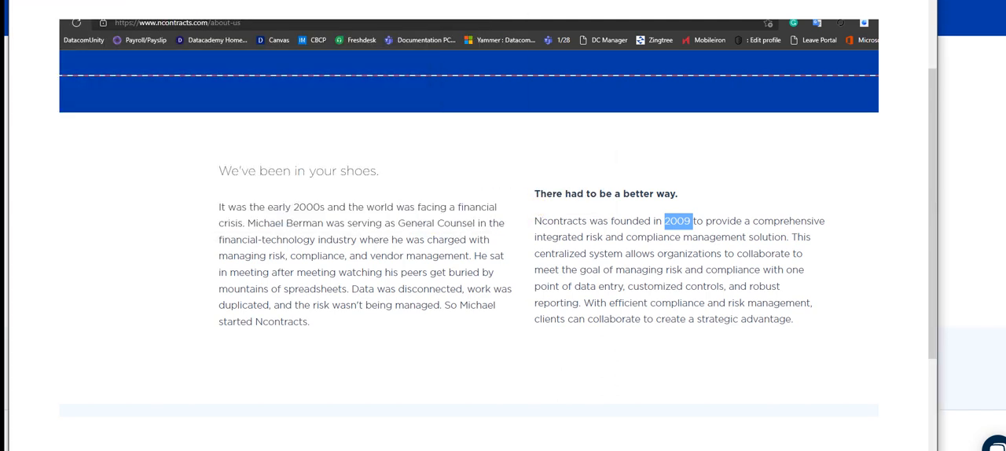
click(979, 260)
key(ctrl+w)
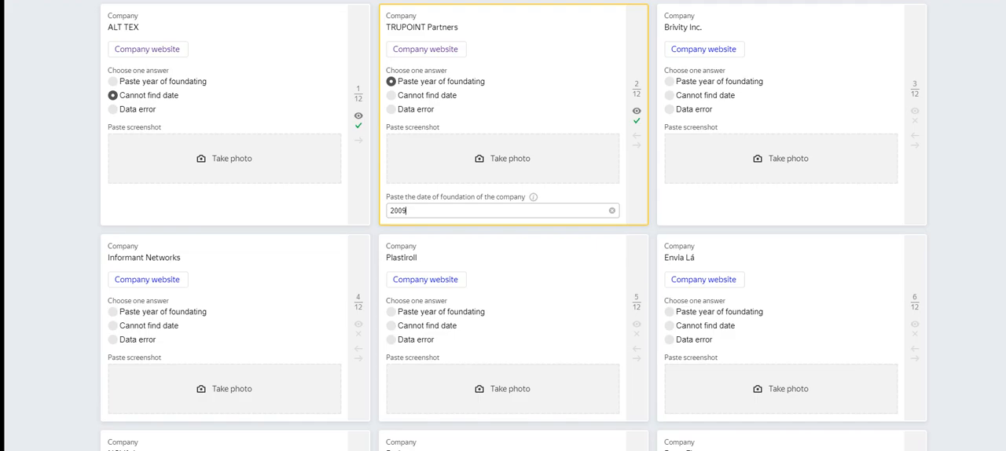
Step: Attach the Capture image from the Desktop as the TRUPOINT Partners screenshot
click(502, 157)
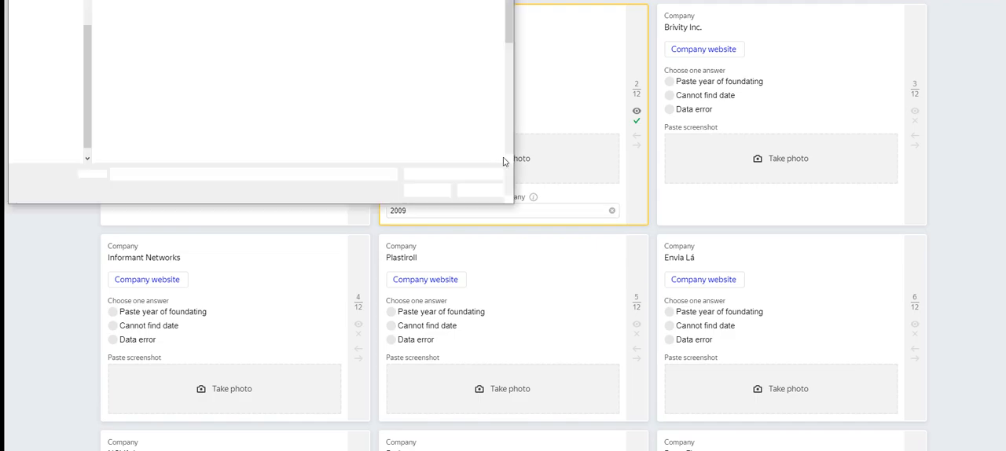
click(45, 55)
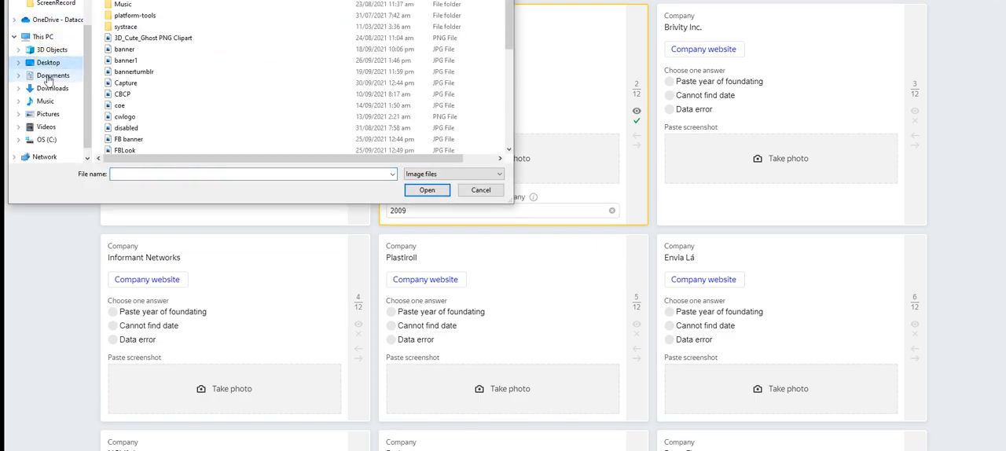
click(126, 82)
click(416, 189)
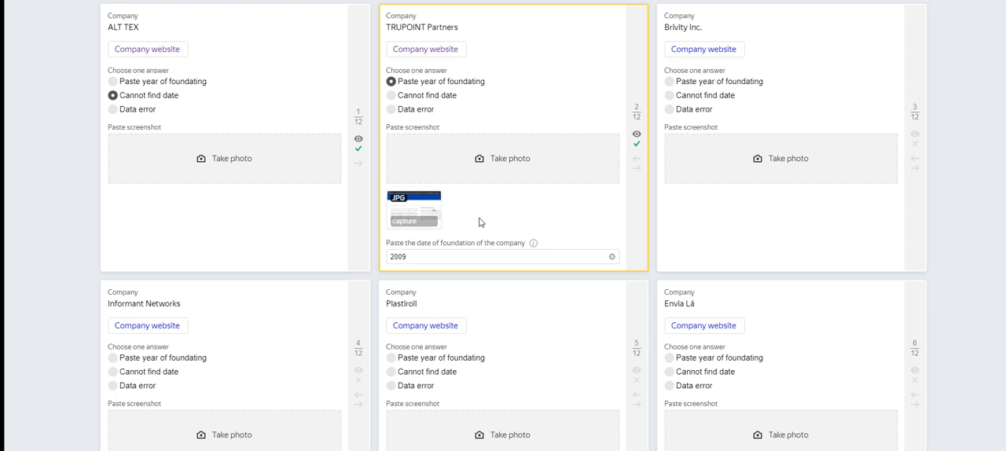
Step: Open the Brivity Inc. company website from its task card and go to the site's About page
click(707, 50)
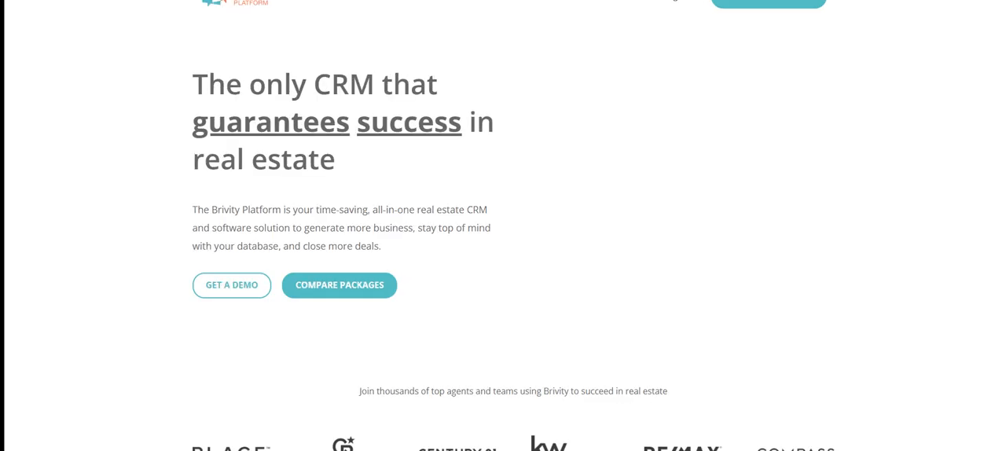
scroll(684, 143, down, 8)
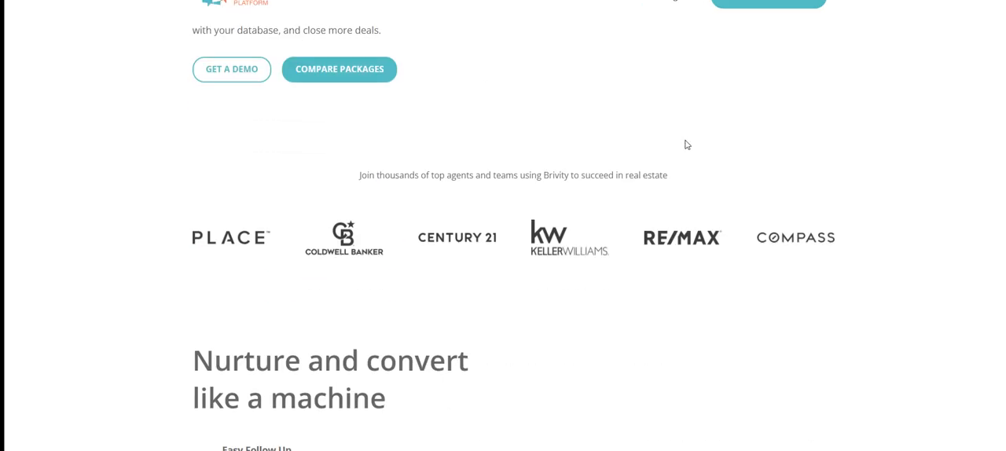
scroll(634, 221, down, 15)
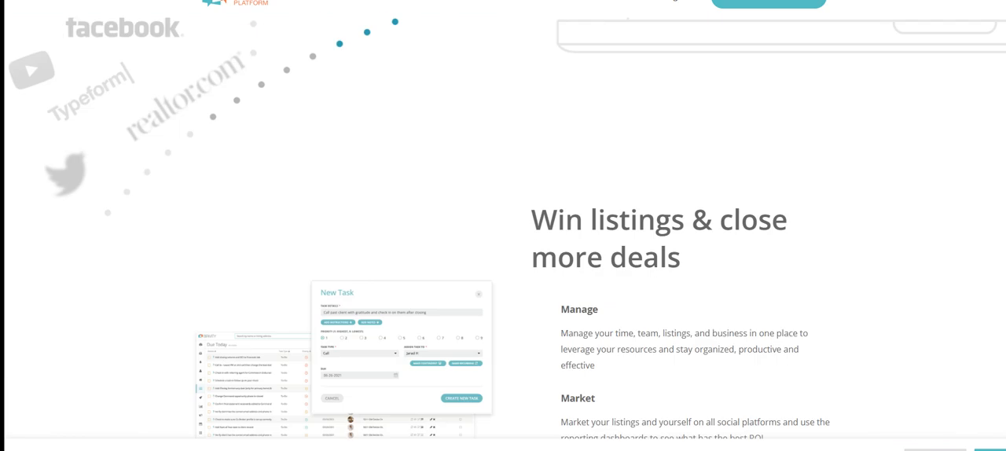
scroll(990, 222, up, 4)
scroll(990, 222, down, 1)
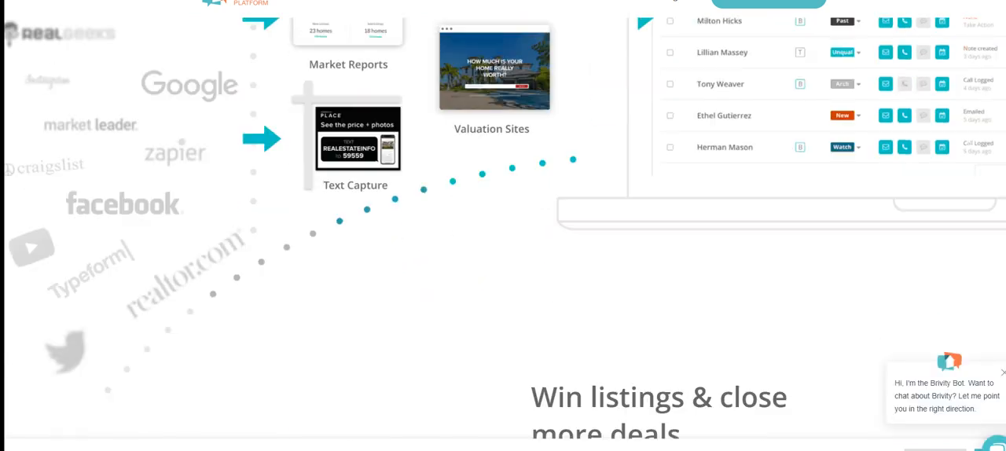
scroll(683, 352, down, 10)
scroll(628, 382, down, 3)
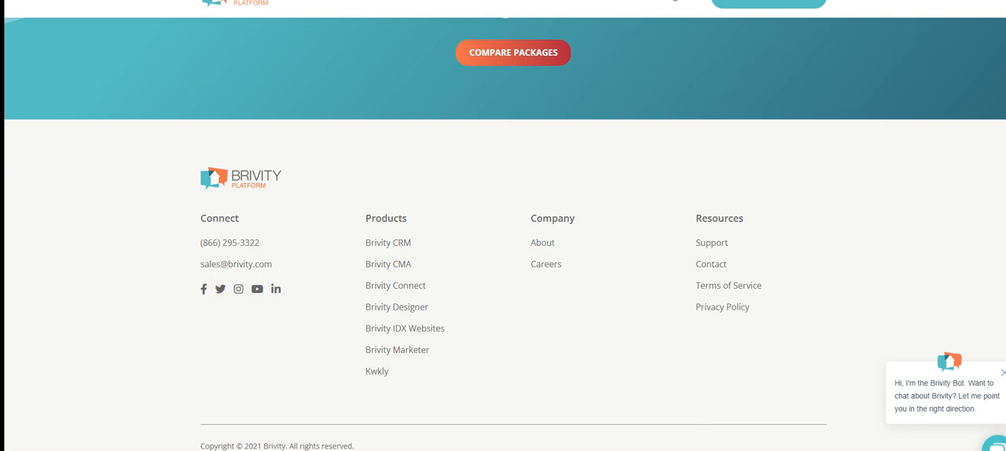
click(543, 243)
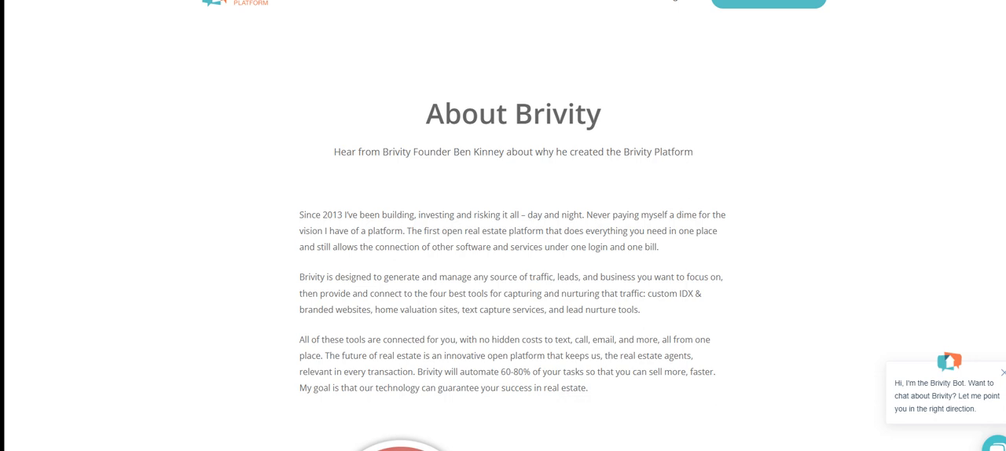
Step: Switch to the Snipping Tool and snip the About Brivity page, including the paragraph that mentions 2013
mouse_move(622, 450)
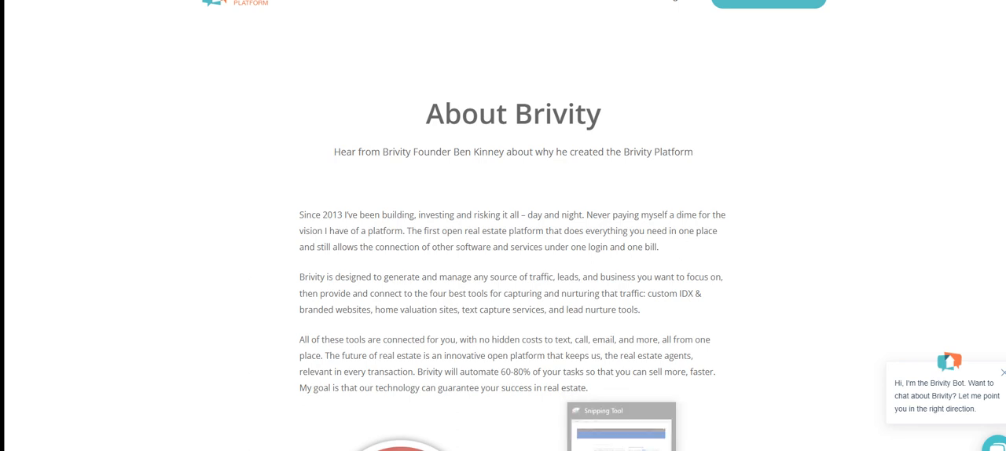
click(622, 450)
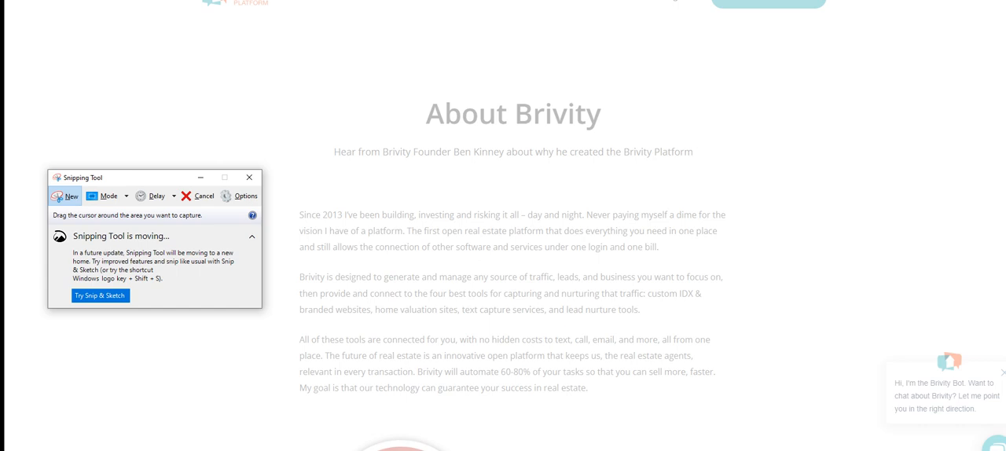
click(66, 196)
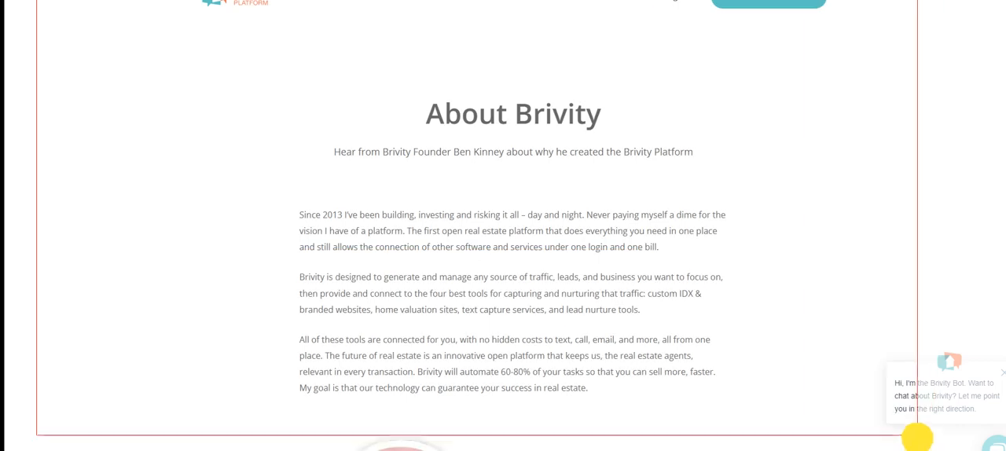
drag(917, 437, 918, 437)
Step: Save the Brivity snip as the JPEG file Capture on the Desktop, replacing the existing file, and return to the task page
click(17, 0)
click(39, 0)
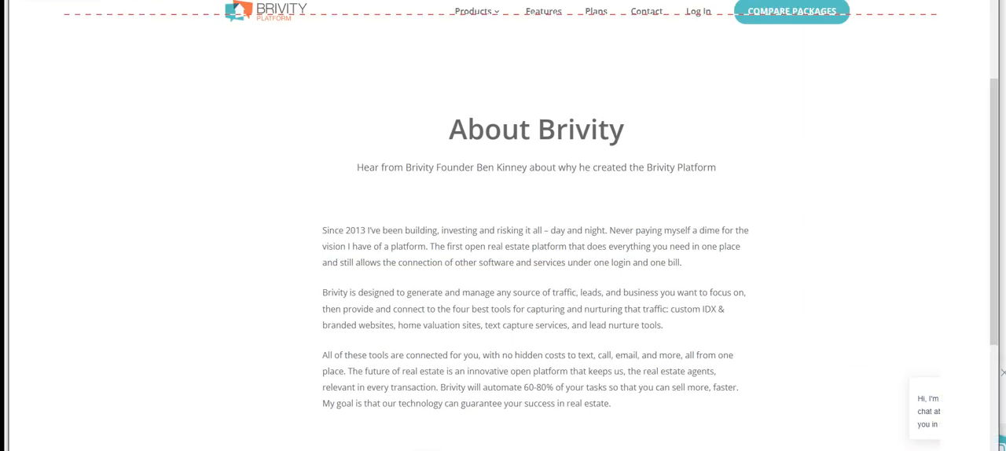
click(128, 98)
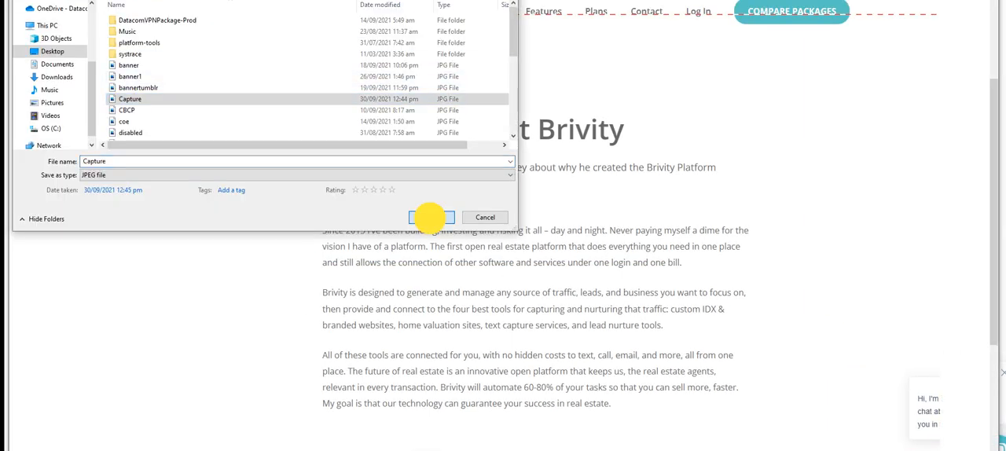
click(430, 217)
click(545, 203)
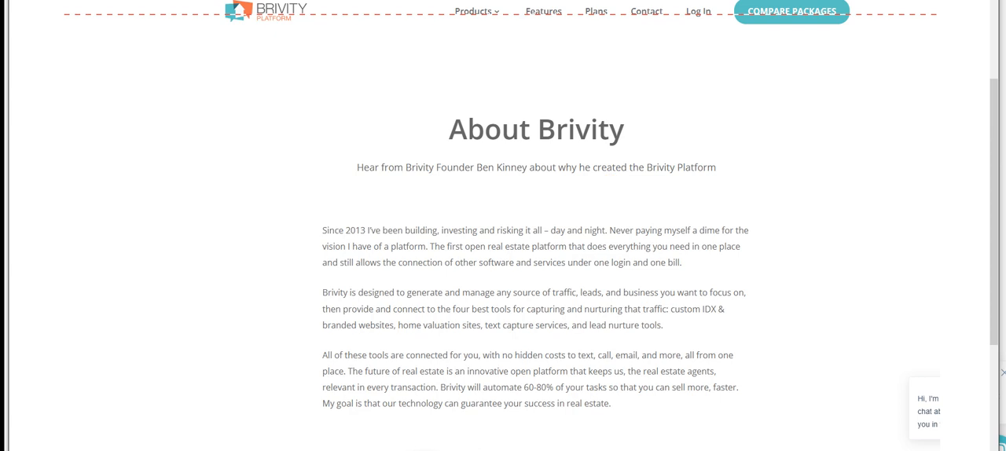
key(alt+Tab)
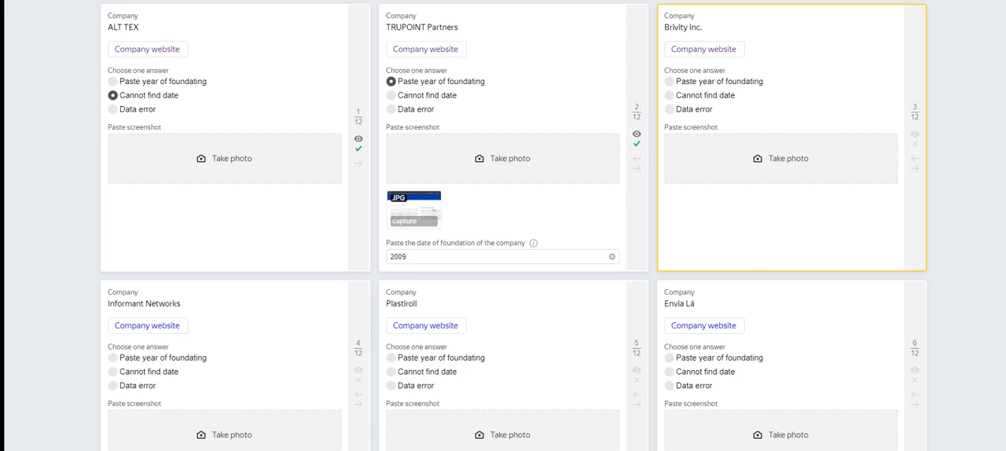
Step: Set the Brivity Inc. answer to "Paste year of foundating"
click(691, 109)
click(695, 95)
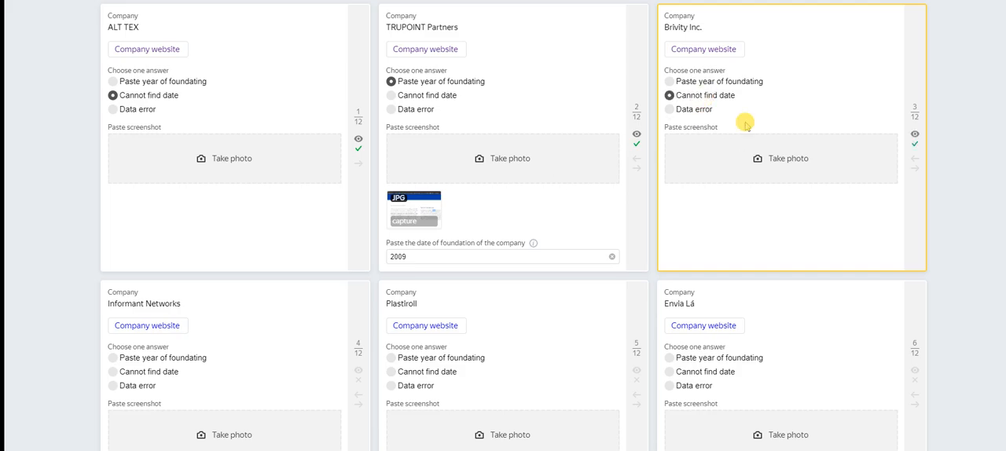
click(709, 81)
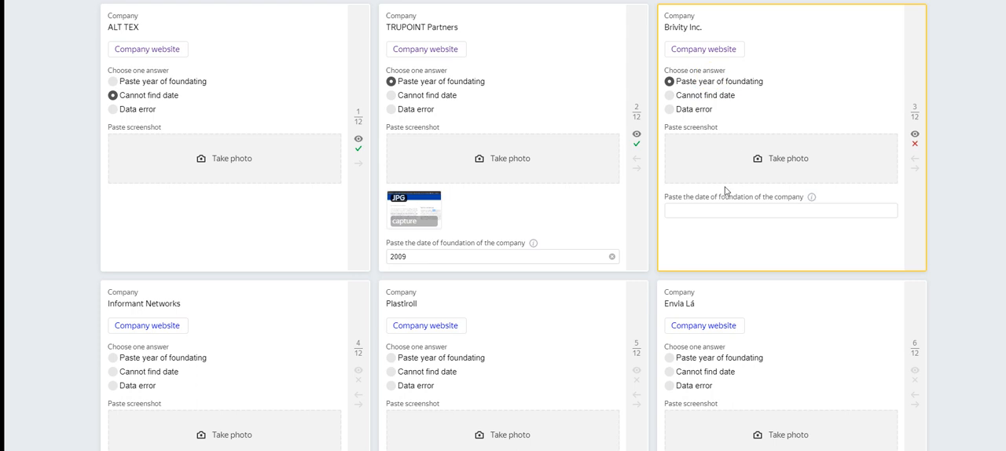
click(714, 208)
Step: Copy the year 2013 from the About Brivity text into the Brivity Inc. date of foundation
key(ctrl+Tab)
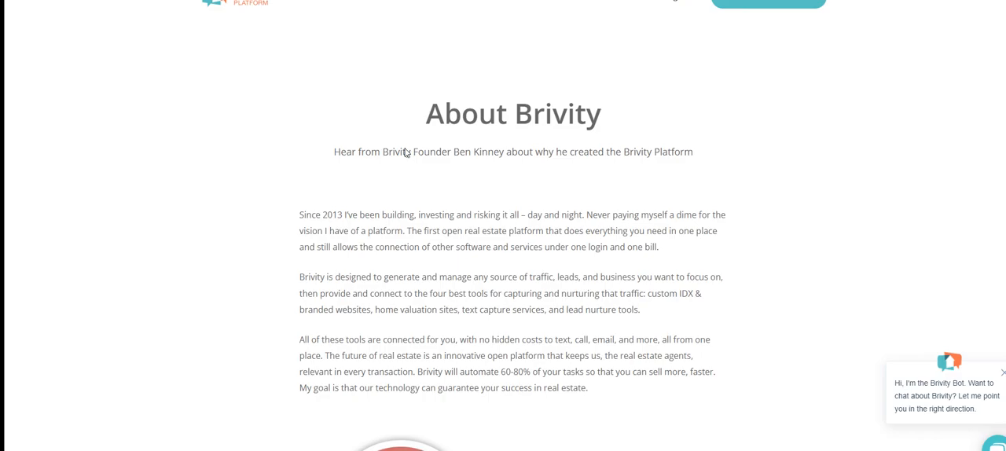
double_click(332, 214)
key(ctrl+c)
key(ctrl+Tab)
click(694, 213)
key(ctrl+v)
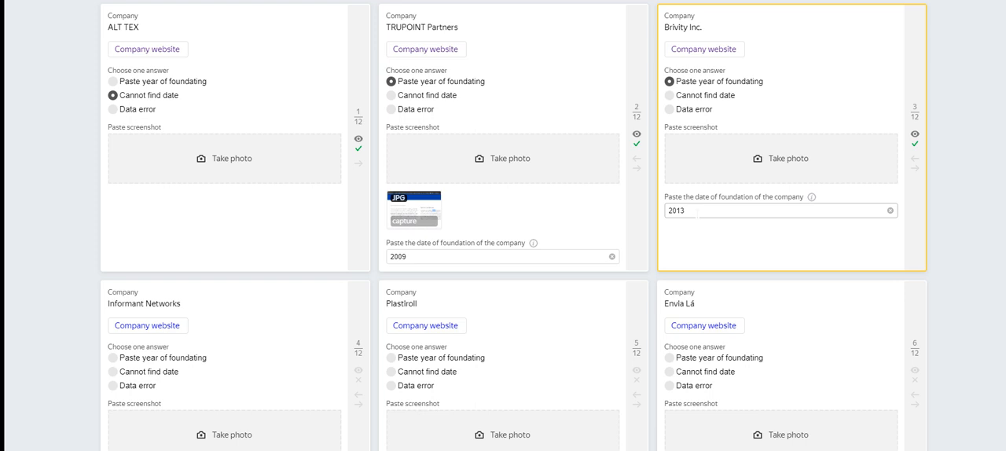
Step: Attach the Capture image from the Desktop as the Brivity Inc. screenshot
click(744, 157)
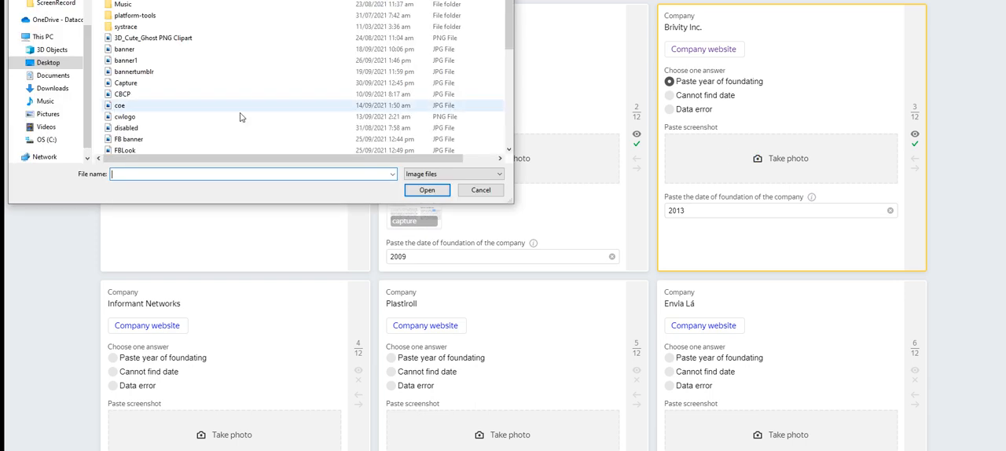
click(125, 83)
click(427, 190)
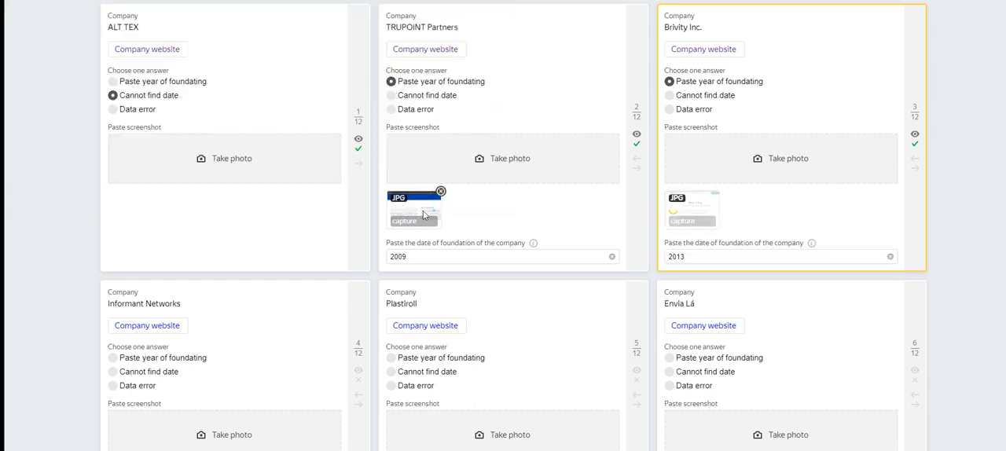
Step: Open the Informant Networks website's About Us page and select the registration year 2015 in the Our Journey timeline
scroll(175, 207, down, 3)
click(153, 190)
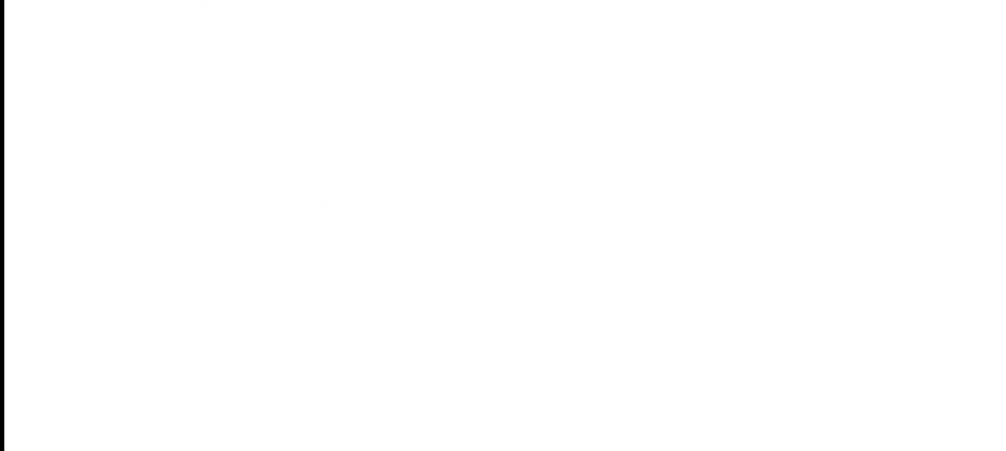
key(ctrl+w)
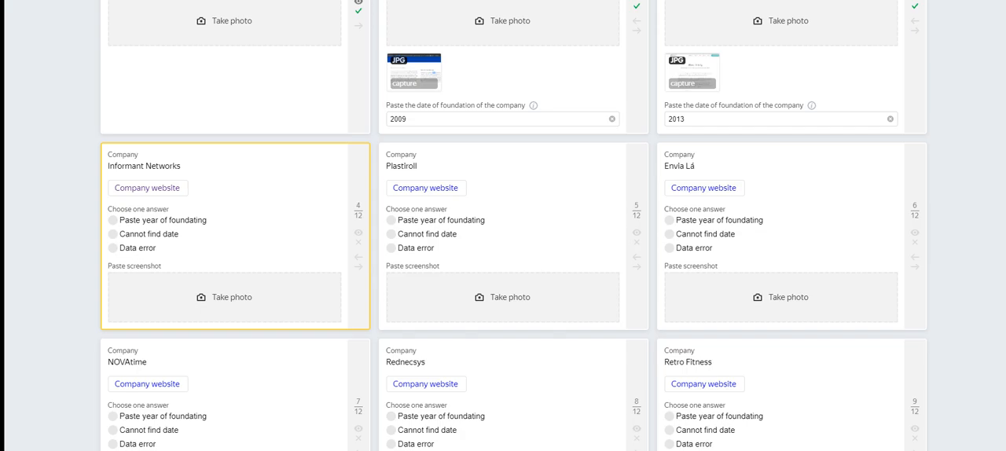
key(ctrl+Tab)
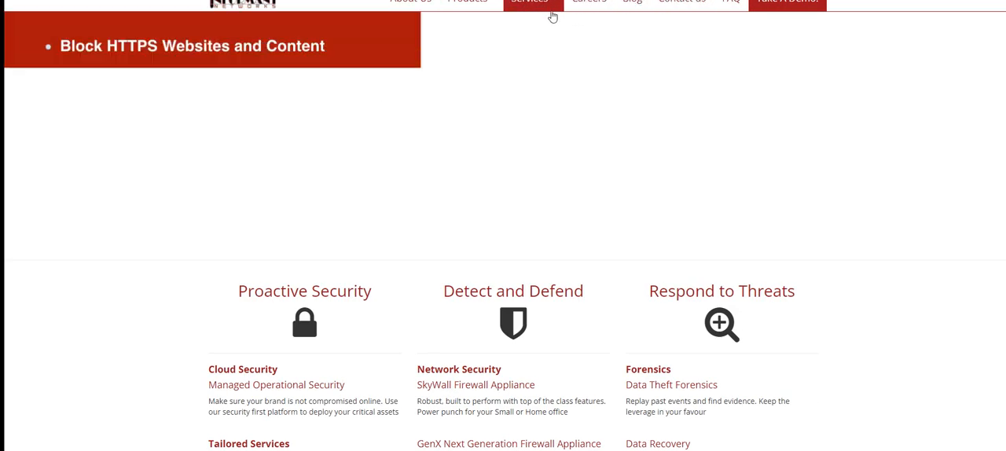
click(386, 1)
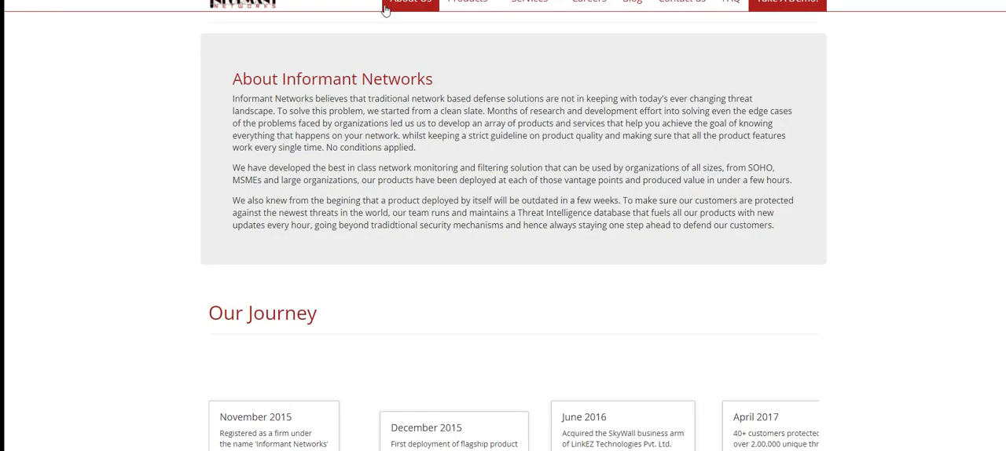
scroll(478, 154, down, 3)
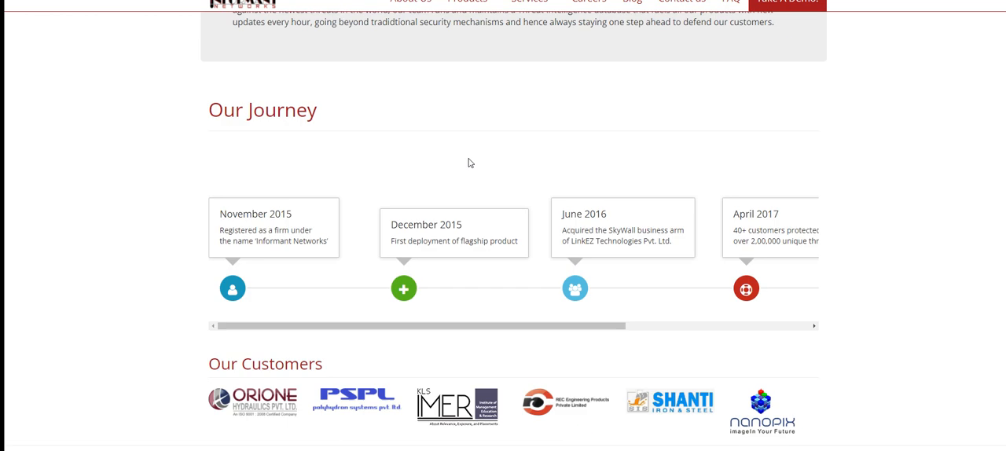
double_click(280, 194)
Step: Set the Informant Networks answer to "Paste year of foundating" and enter 2015 as the foundation date
key(alt+Tab)
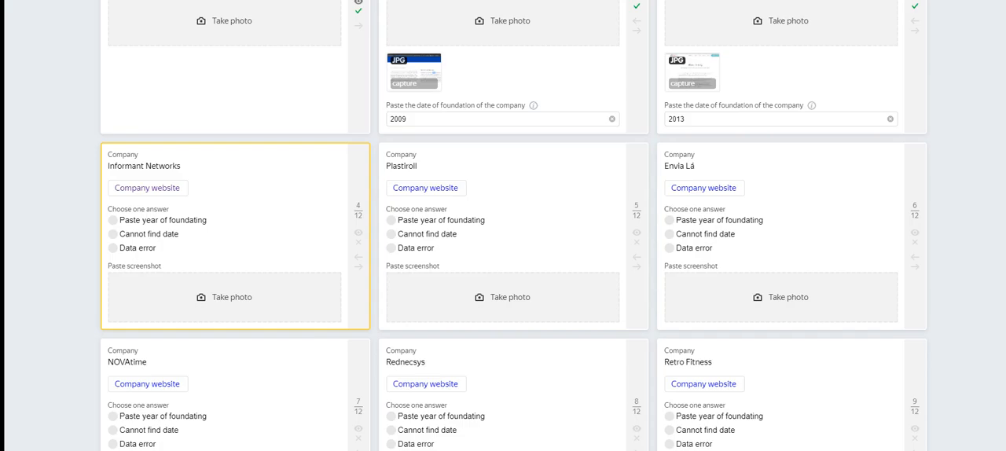
click(164, 221)
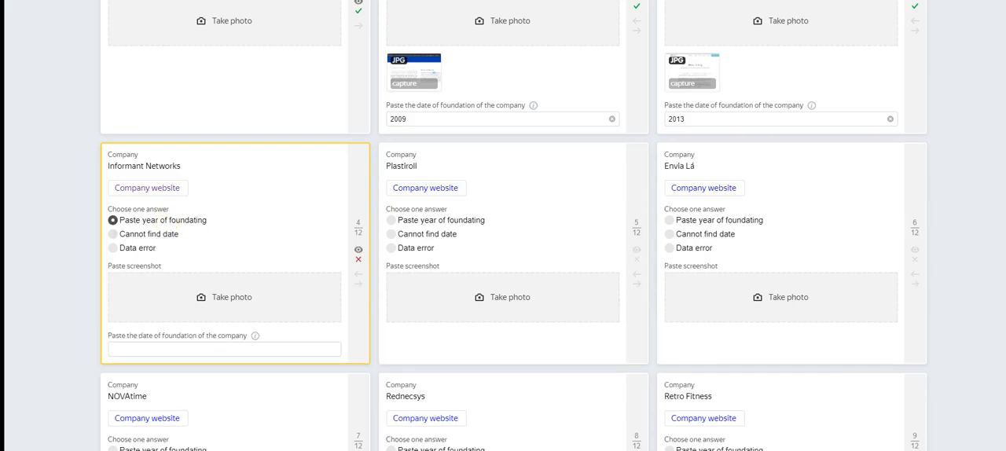
click(213, 348)
key(ctrl+v)
Step: Switch to the Snipping Tool and snip the Informant Networks page with the highlighted year in its timeline
key(alt+Tab)
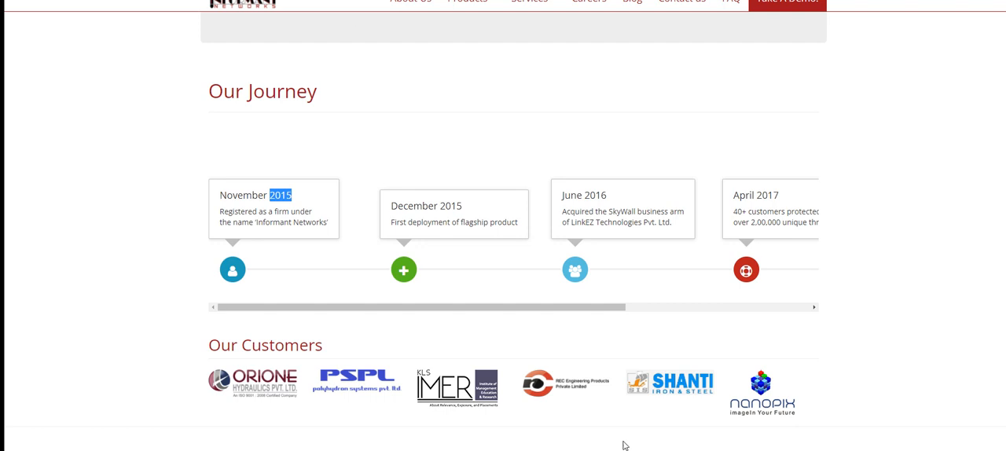
key(alt+Tab)
key(alt+Tab)
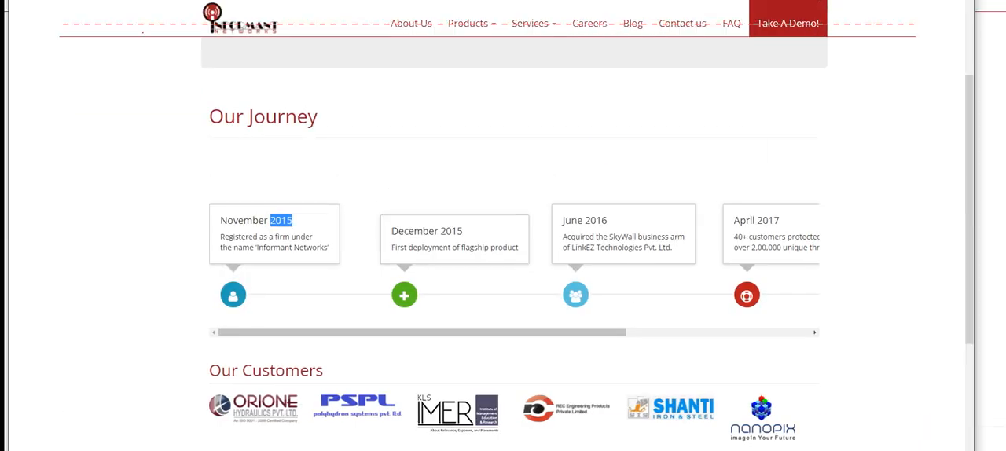
Step: Save the Informant Networks snip as the JPEG file Capture on the Desktop, replacing the existing file, and go back to the task cards
key(alt+f)
key(a)
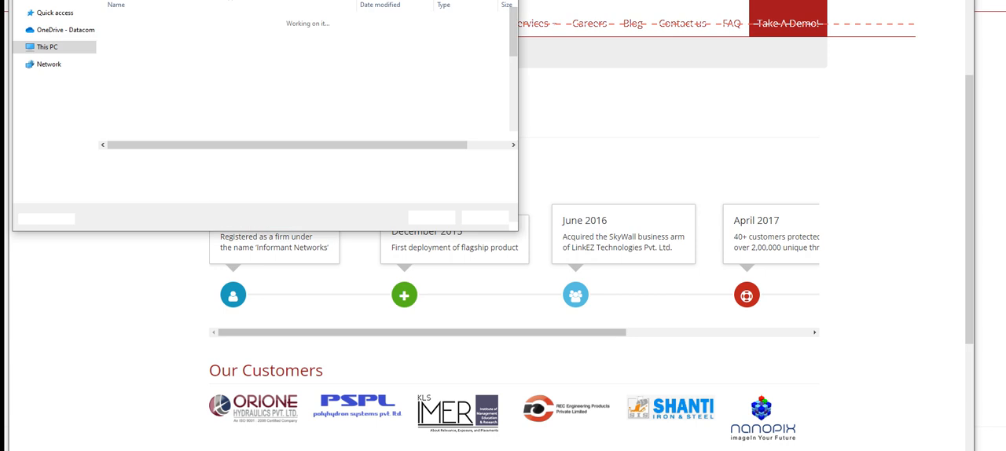
click(139, 100)
click(431, 216)
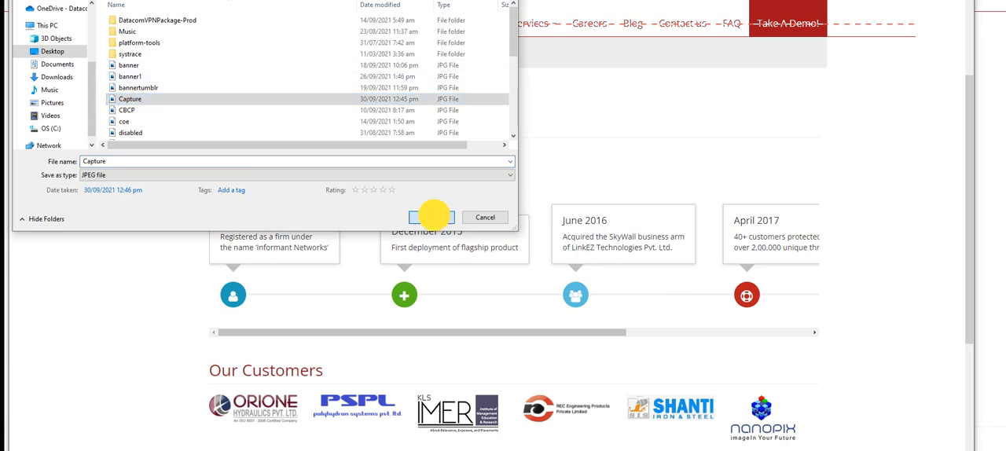
click(542, 203)
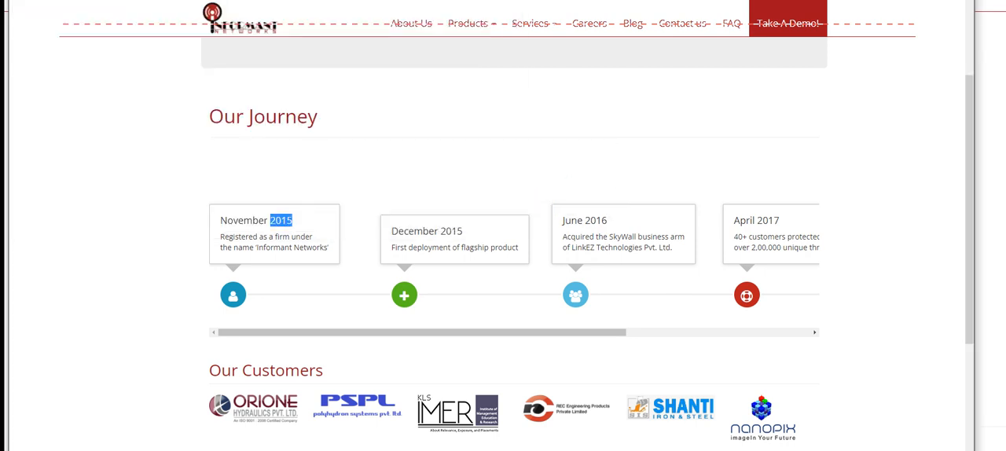
key(alt+F4)
key(alt+Tab)
key(ctrl+v)
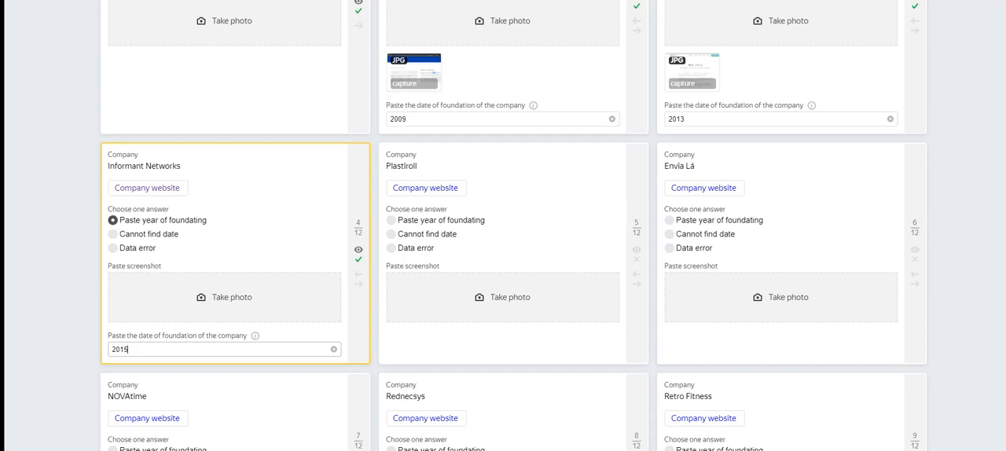
Step: Attach the Capture image from the Desktop to the Informant Networks card and close the company's website
click(197, 298)
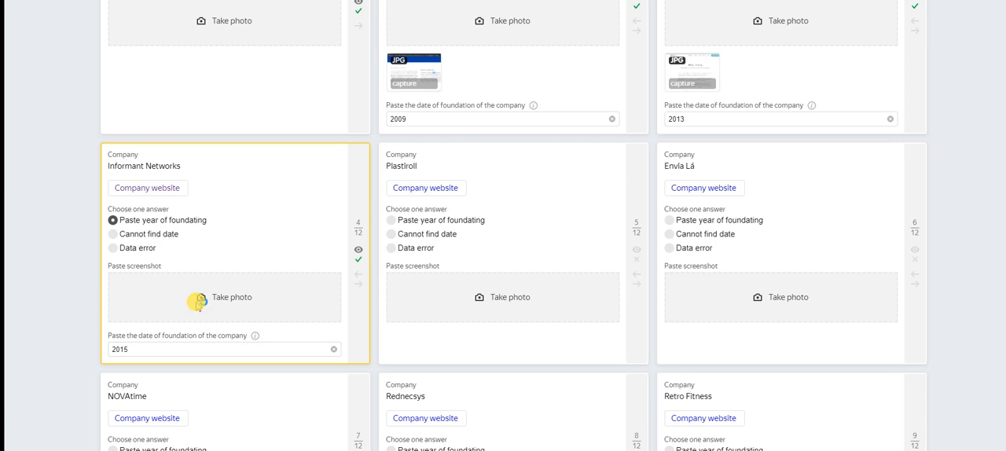
click(127, 83)
click(427, 190)
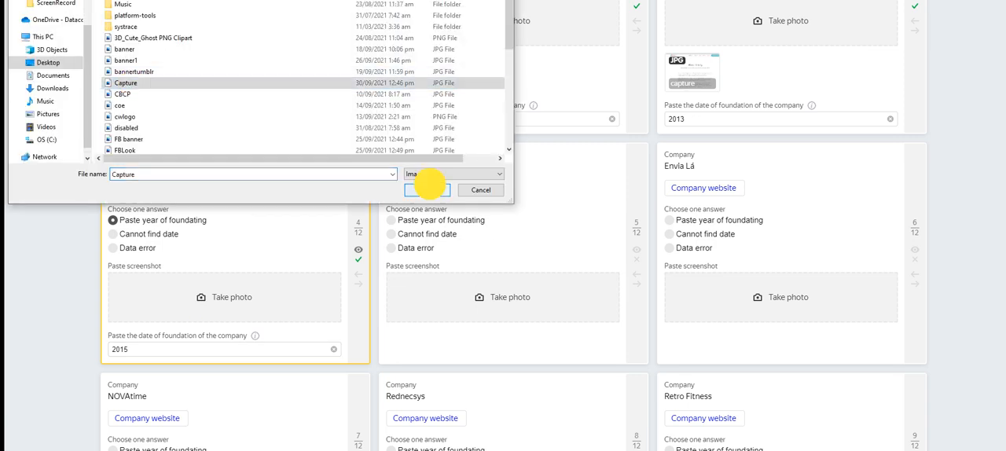
click(615, 223)
key(ctrl+Tab)
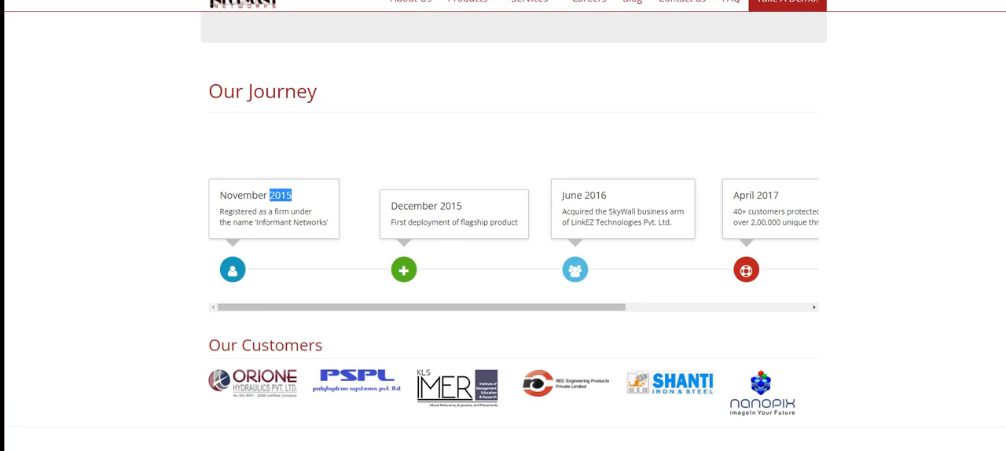
key(ctrl+w)
Step: Check the Plastiroll company website, dismissing its translation and cookie prompts, and set the Plastiroll answer to "Data error"
click(435, 188)
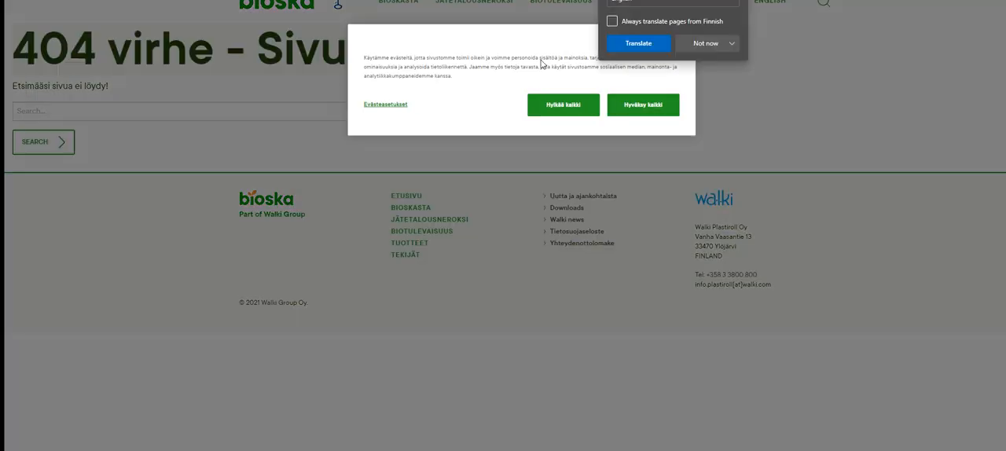
click(709, 48)
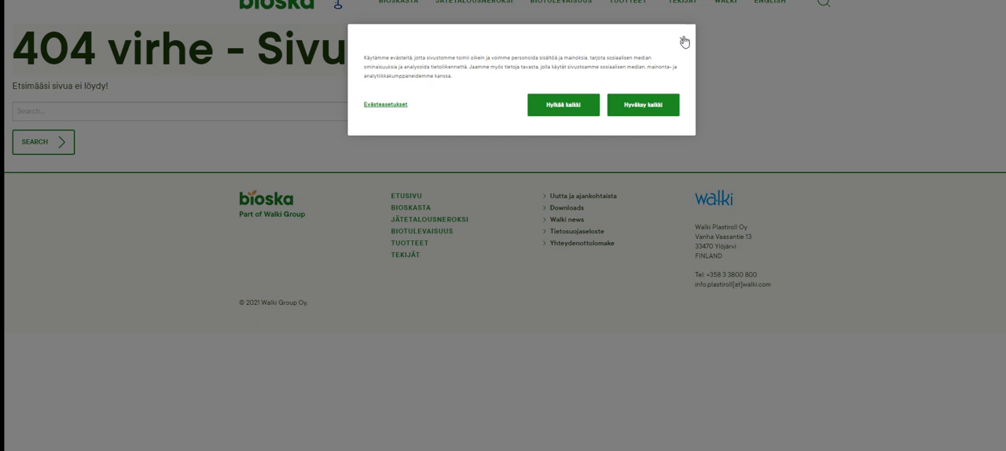
click(682, 40)
key(ctrl+w)
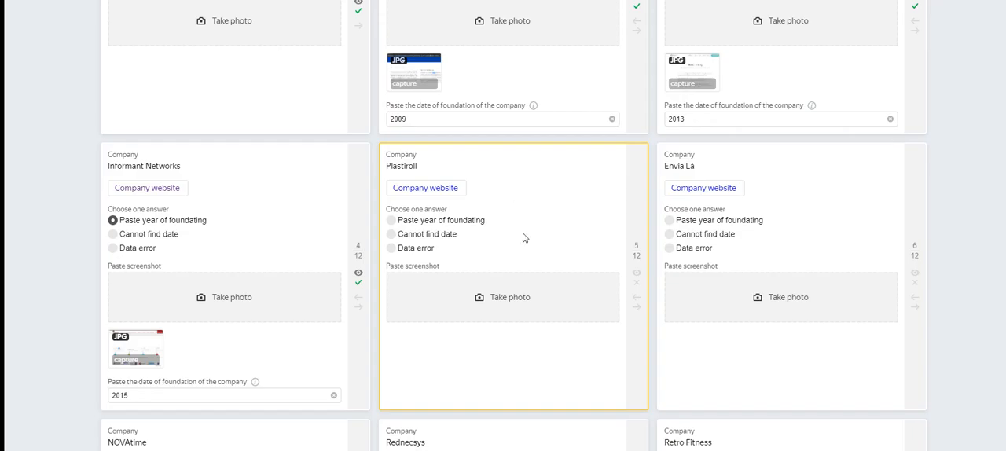
click(421, 251)
key(ctrl+Tab)
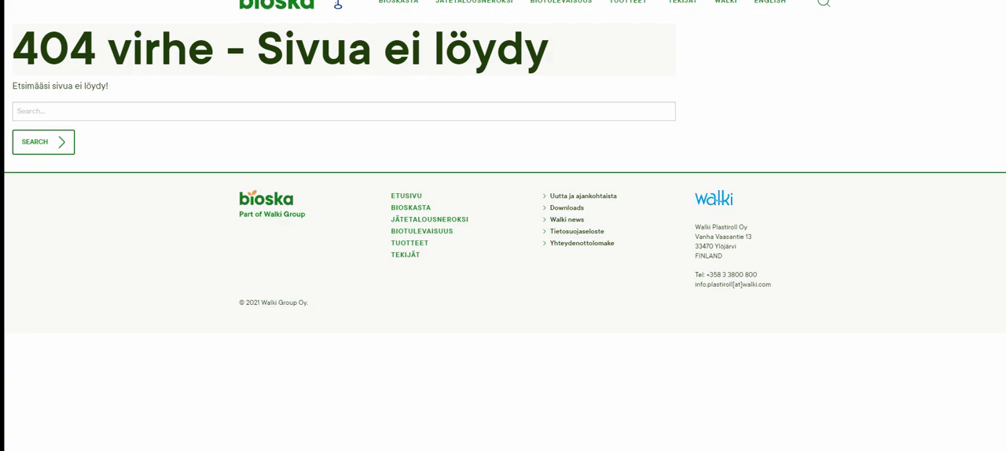
key(ctrl+w)
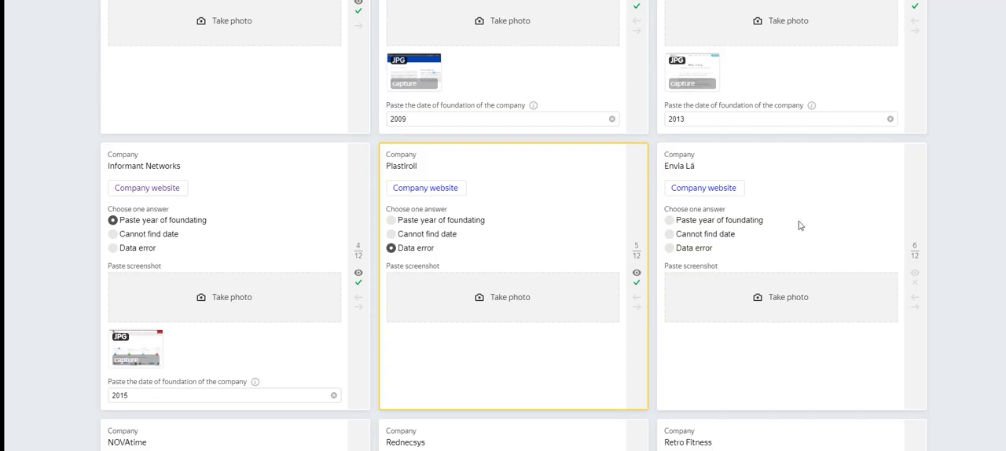
Step: Check the Envia Lá company website, close it and set the Envia Lá answer to "Data error"
click(707, 187)
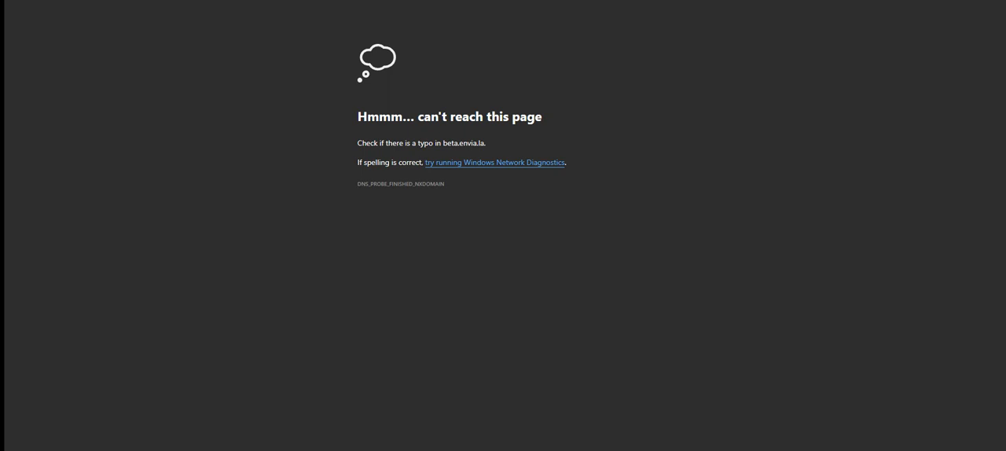
key(ctrl+w)
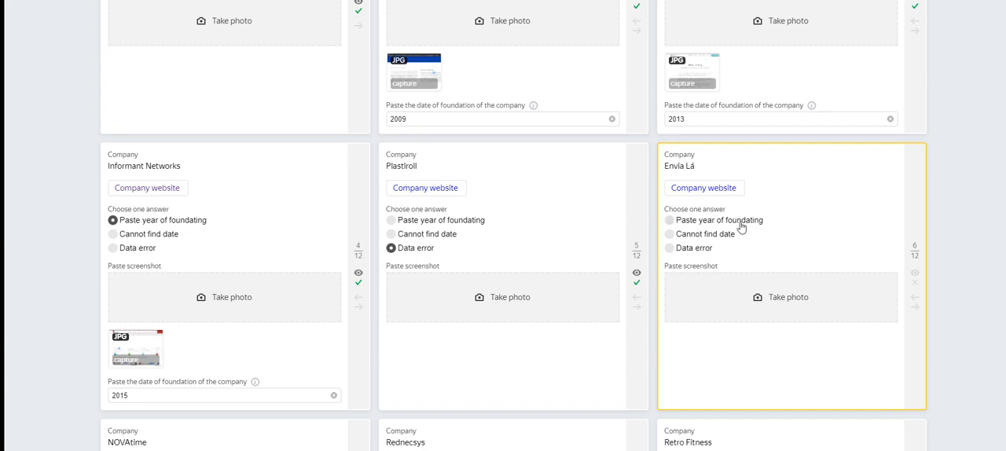
click(399, 1)
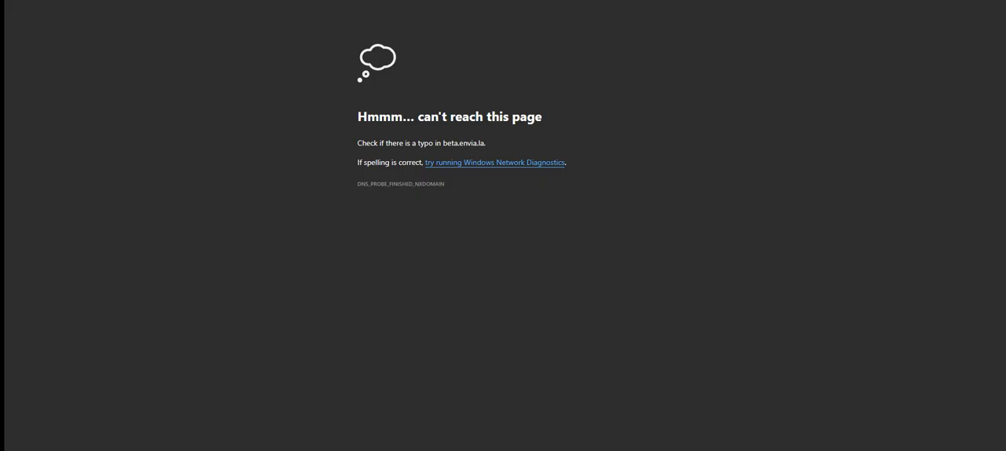
key(ctrl+w)
click(714, 248)
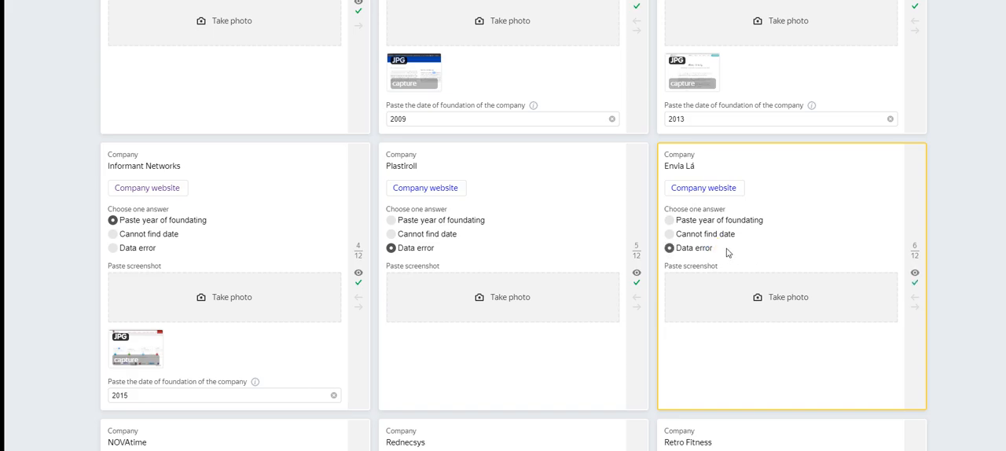
Step: Open the NOVAtime website's About Us page, copy the founding year 1999 and return to the task cards
scroll(194, 226, down, 3)
scroll(195, 225, down, 2)
click(145, 122)
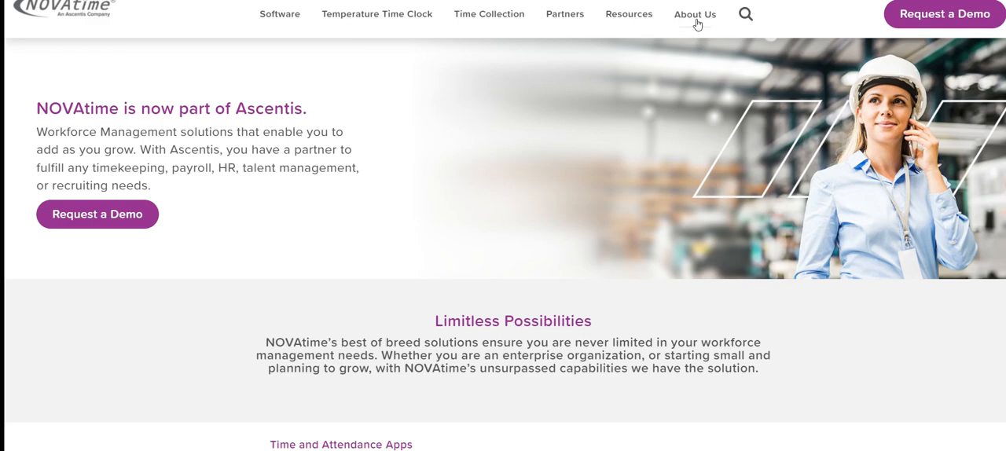
click(696, 23)
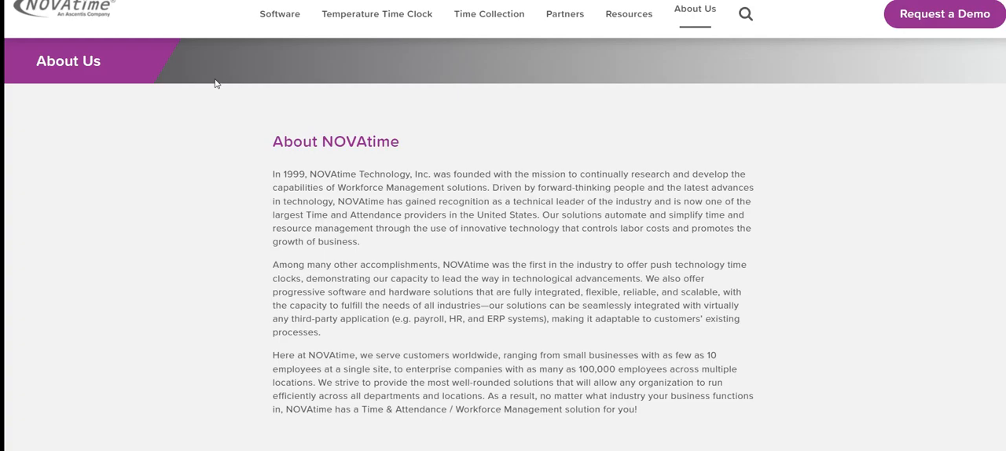
double_click(295, 174)
key(ctrl+c)
key(ctrl+w)
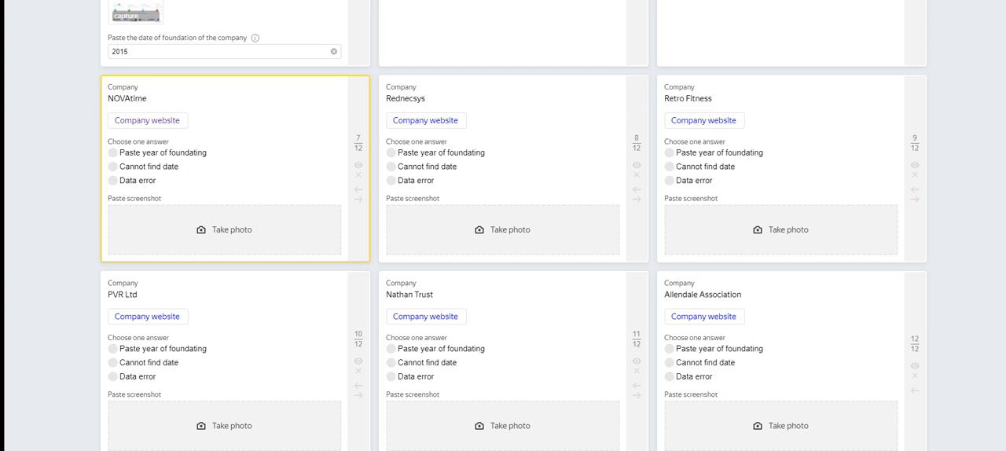
Step: Set the NOVAtime answer to "Paste year of foundating" and enter 1999 as the foundation date
click(156, 154)
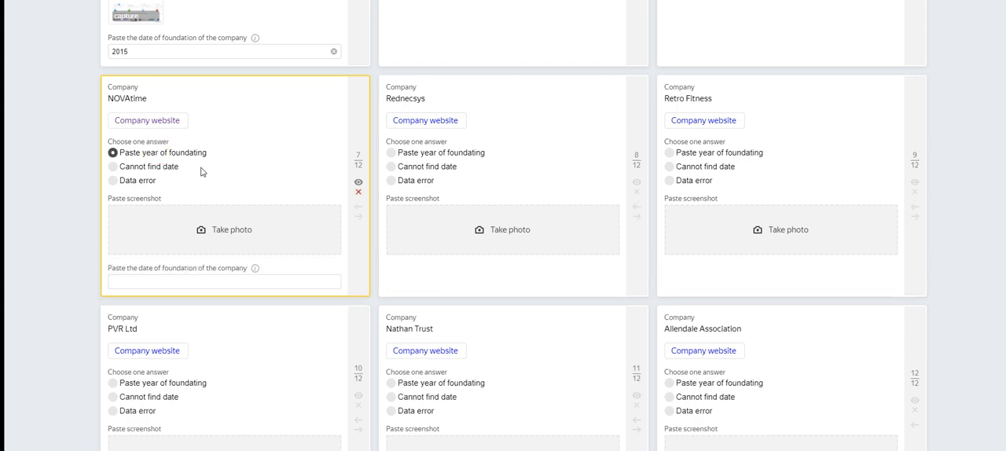
click(169, 282)
key(ctrl+v)
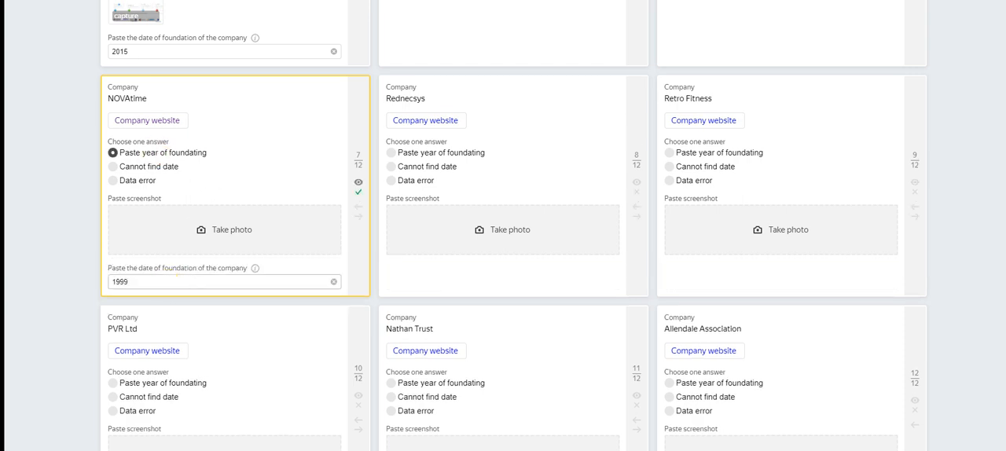
Step: Snip the NOVAtime About Us page with its highlighted year and save it as the JPEG file Capture on the Desktop, replacing the existing file
key(ctrl+Tab)
key(ctrl+Tab)
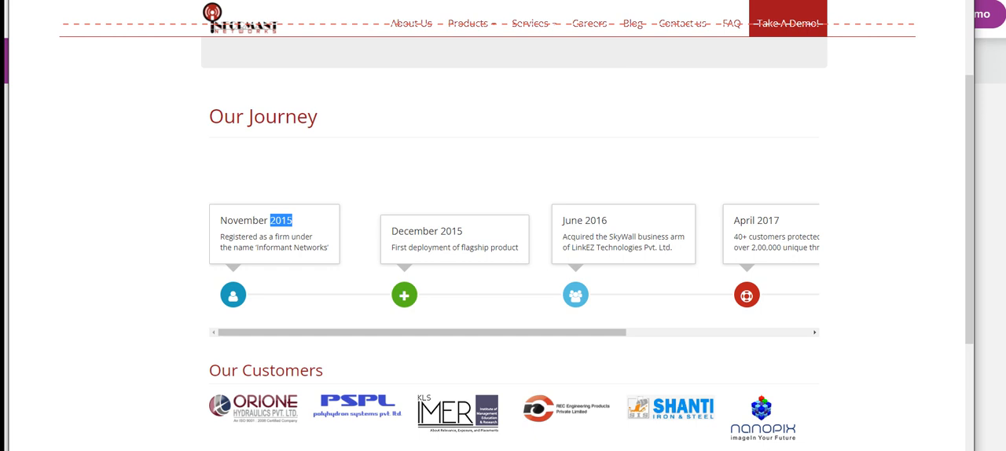
key(ctrl+Tab)
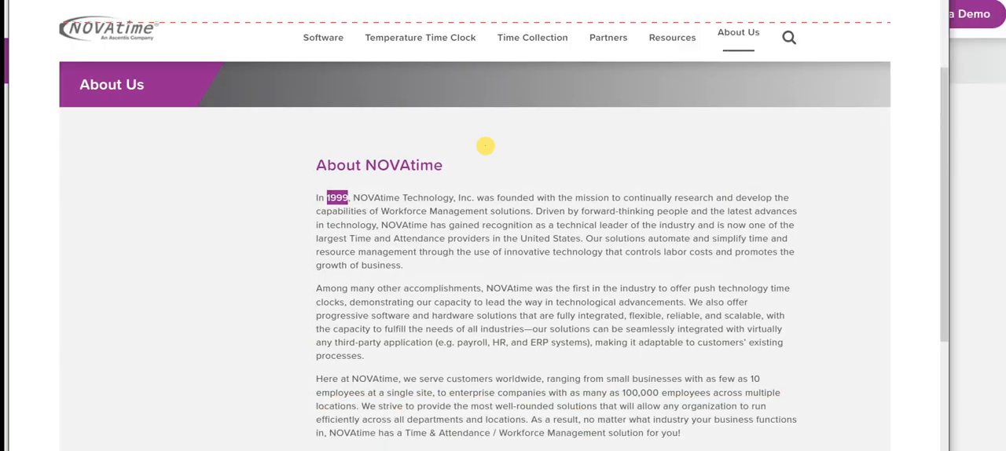
click(21, 0)
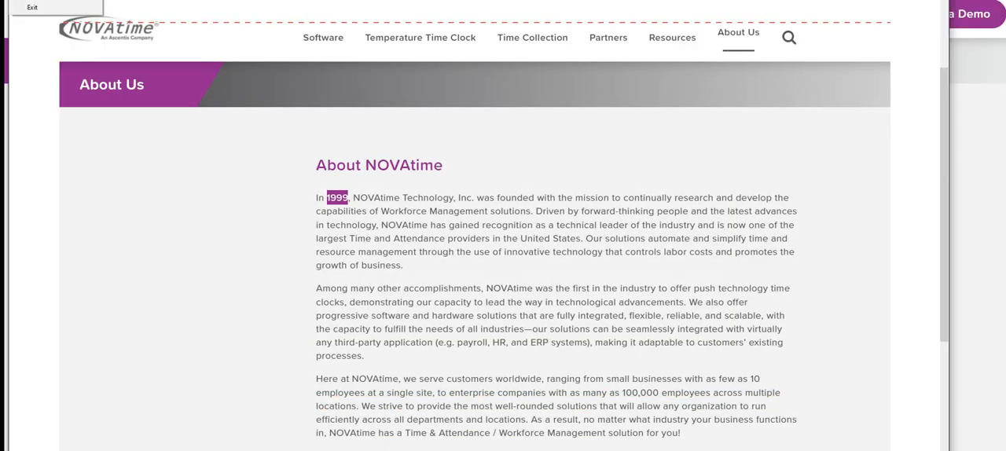
click(40, 1)
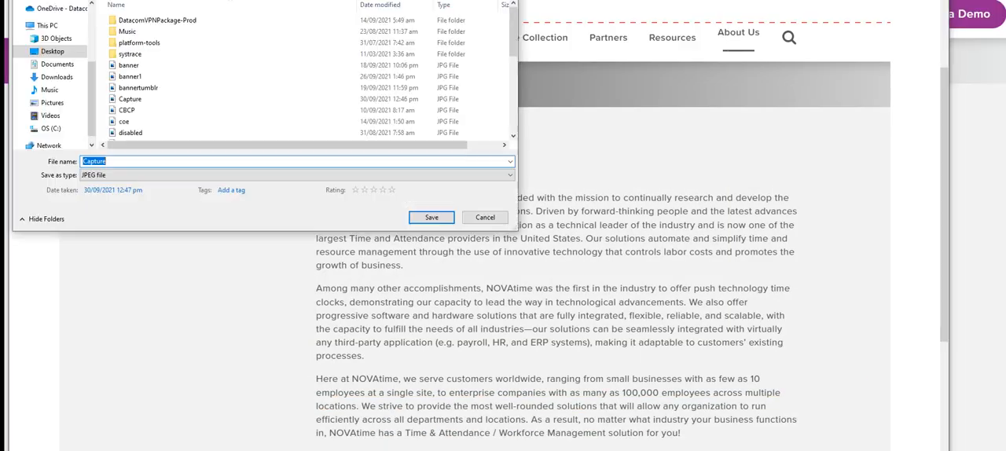
click(432, 220)
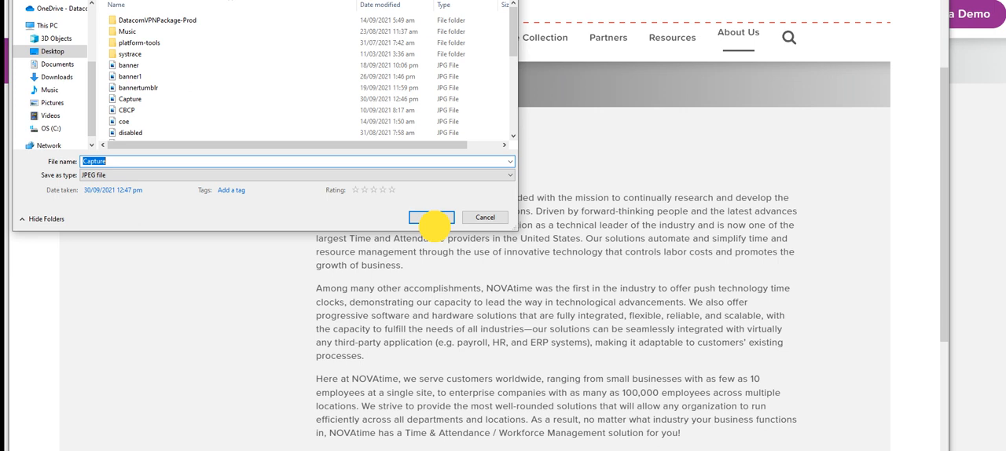
click(542, 202)
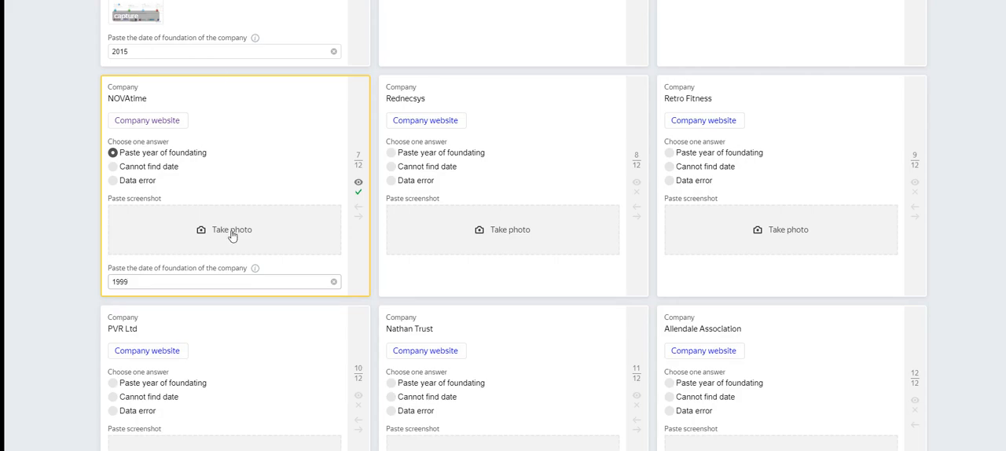
Step: Attach the Capture image from the Desktop to the NOVAtime card
click(229, 233)
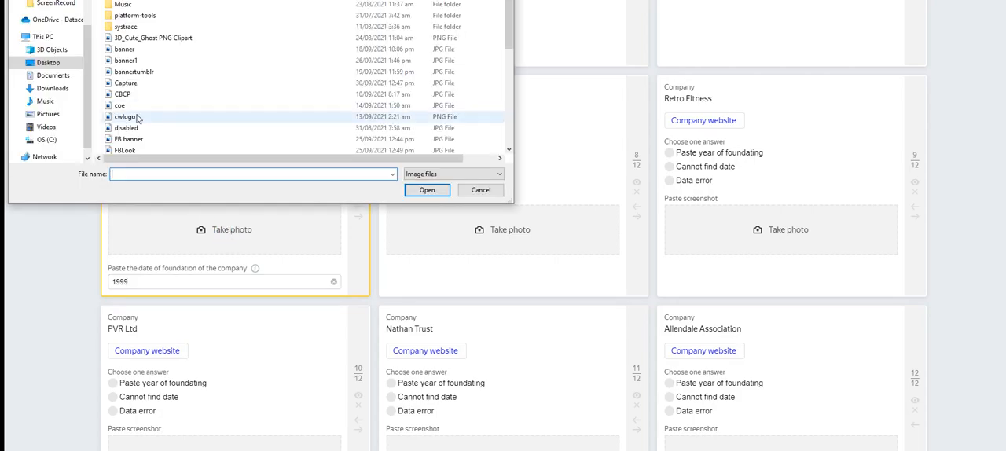
click(126, 83)
click(425, 191)
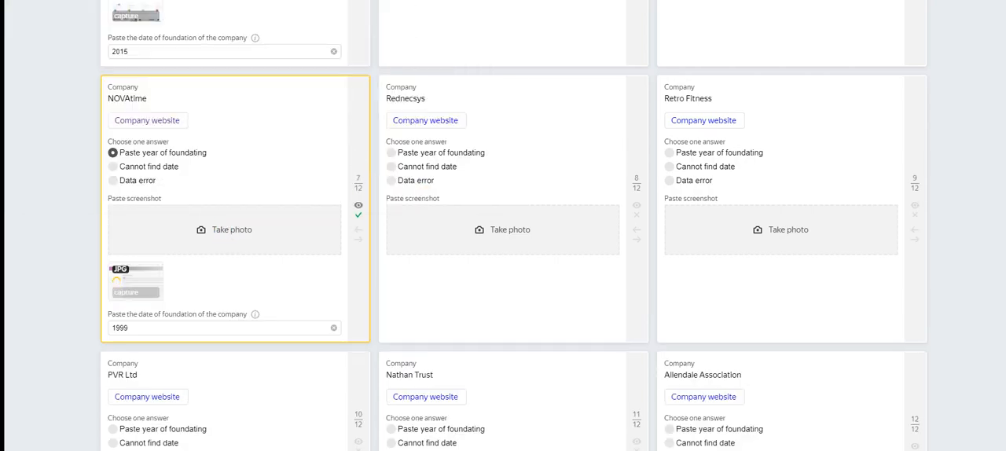
Step: Check the Rednecsys company website, set the Rednecsys answer to "Data error" and close the site
click(444, 120)
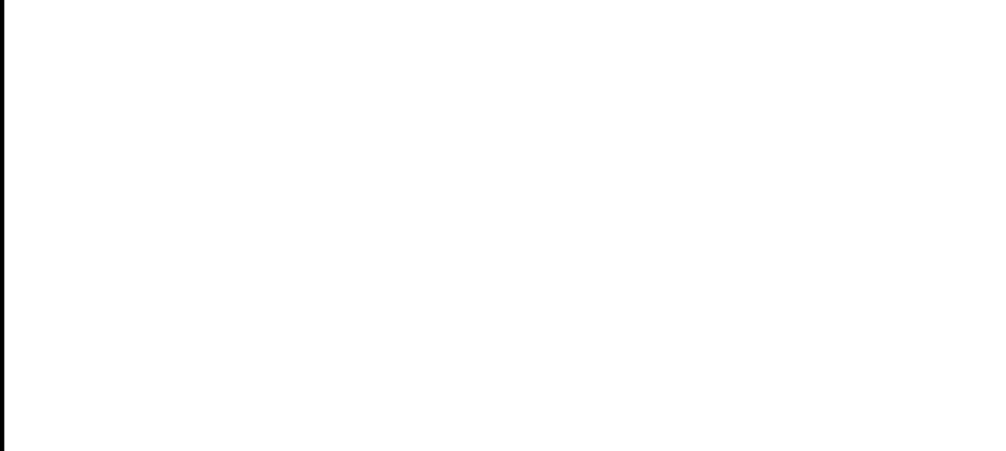
key(ctrl+w)
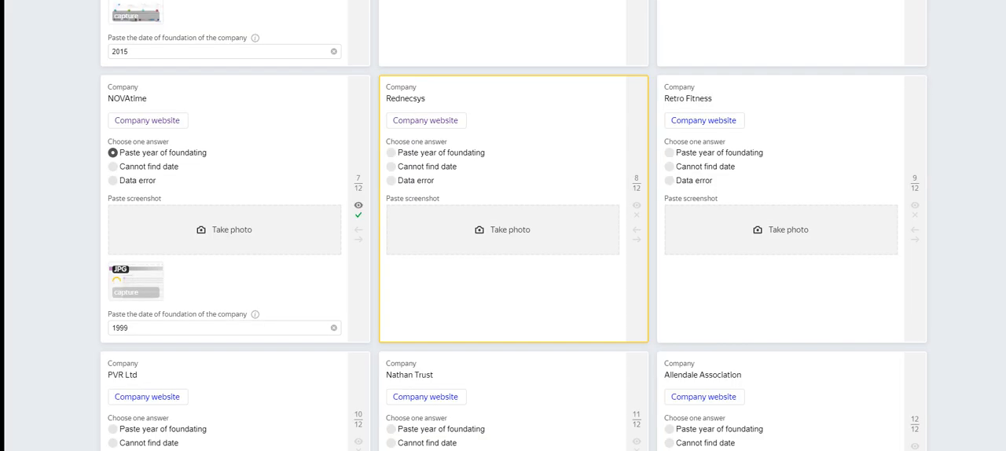
key(ctrl+Tab)
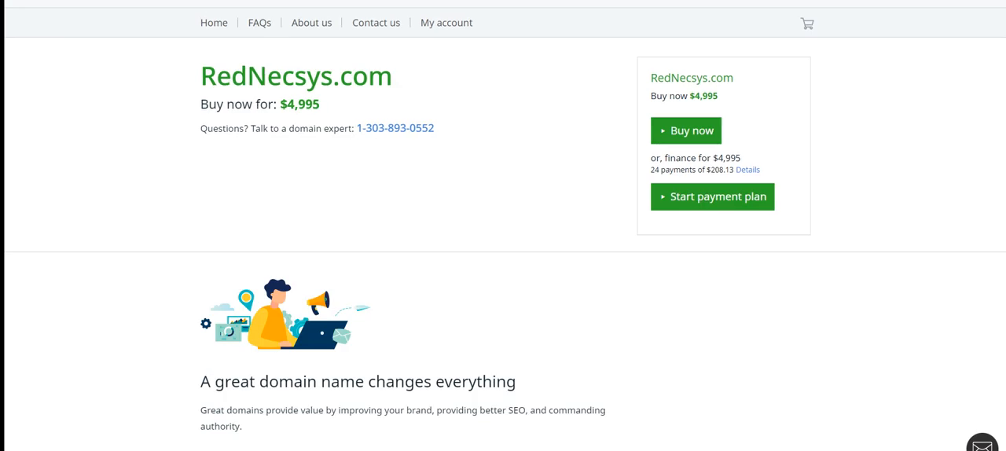
key(ctrl+Tab)
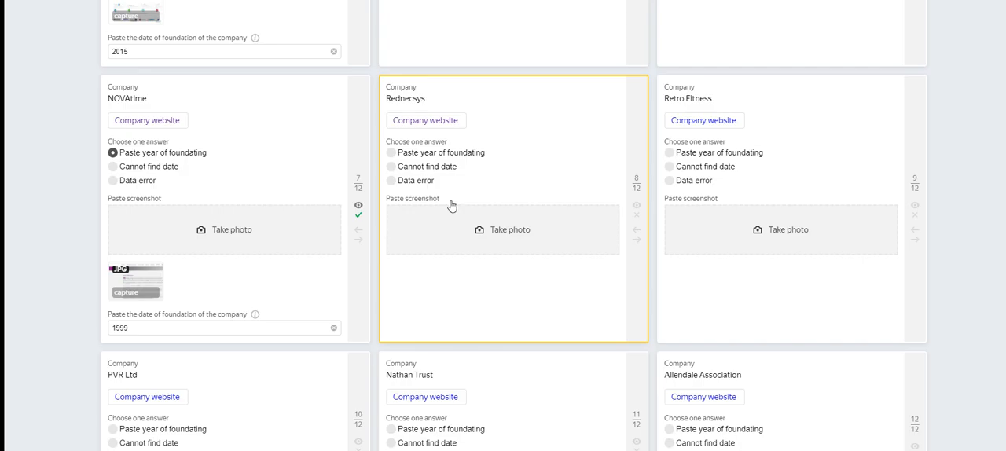
click(424, 180)
key(ctrl+Tab)
key(ctrl+w)
Step: Open the Retro Fitness company website and examine its franchising page for the founding year
click(709, 114)
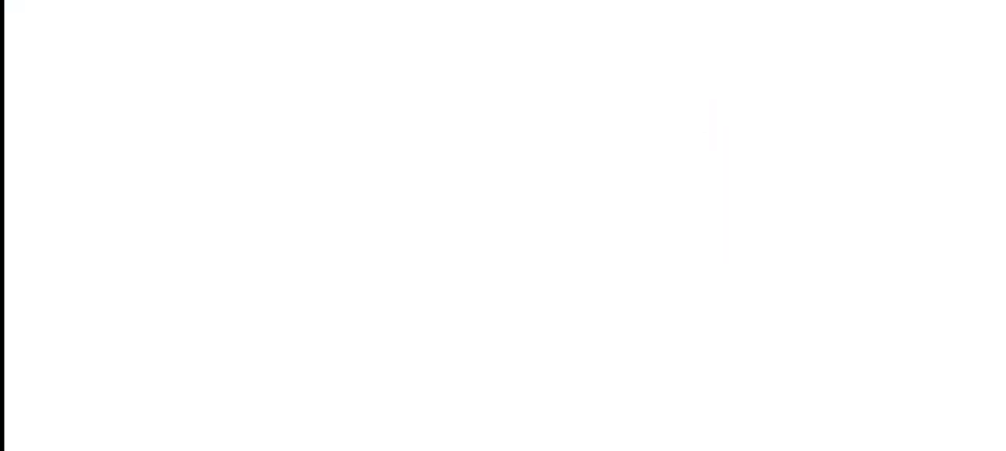
key(ctrl+Tab)
key(ctrl+Tab)
key(ctrl+Tab)
scroll(458, 225, down, 1)
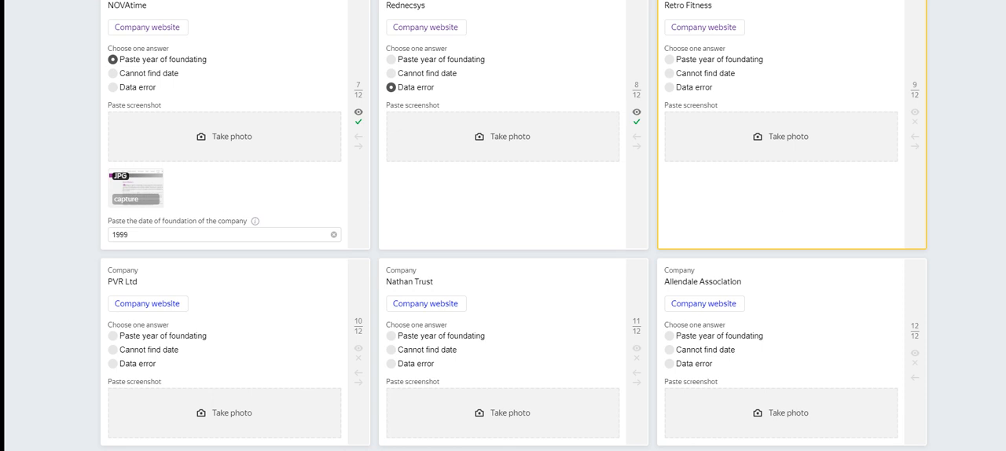
key(ctrl+Tab)
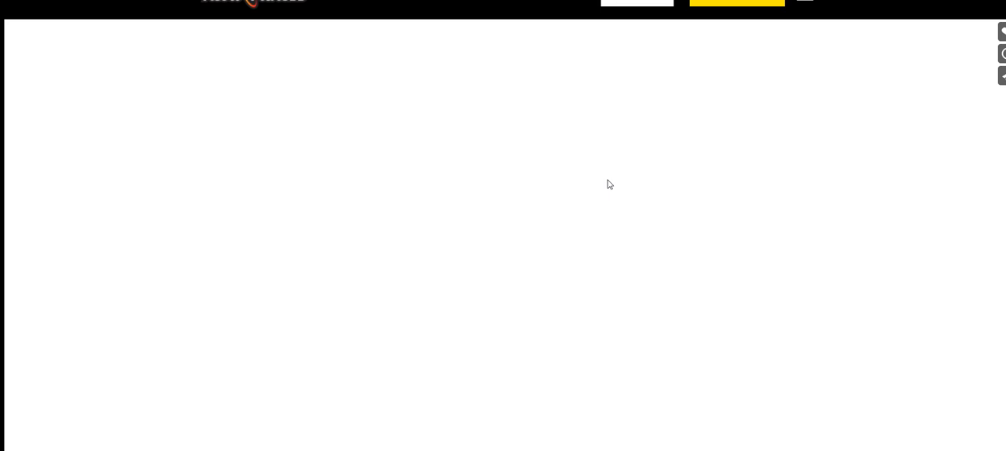
scroll(607, 184, down, 10)
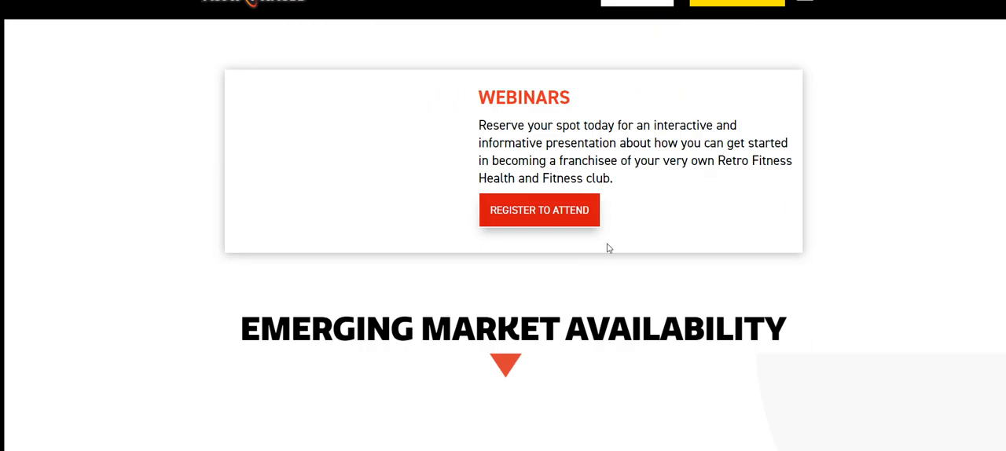
scroll(693, 343, down, 8)
scroll(637, 222, up, 5)
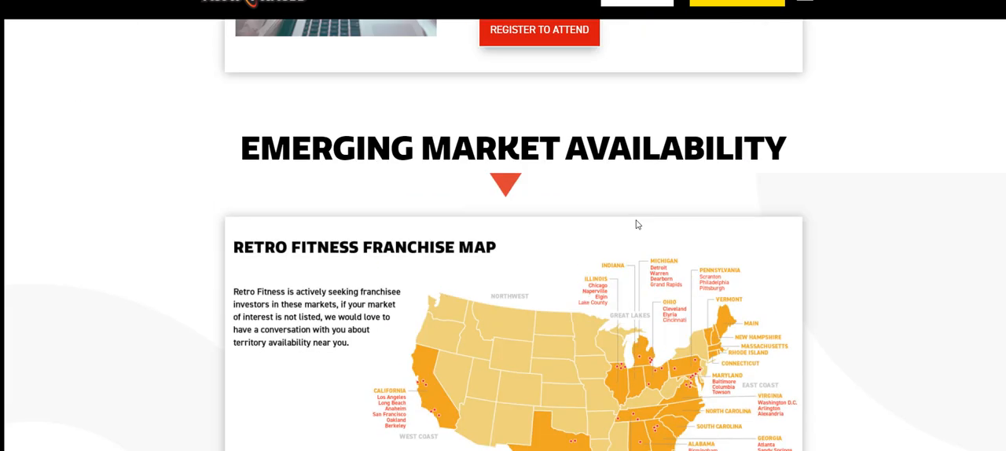
scroll(605, 220, down, 5)
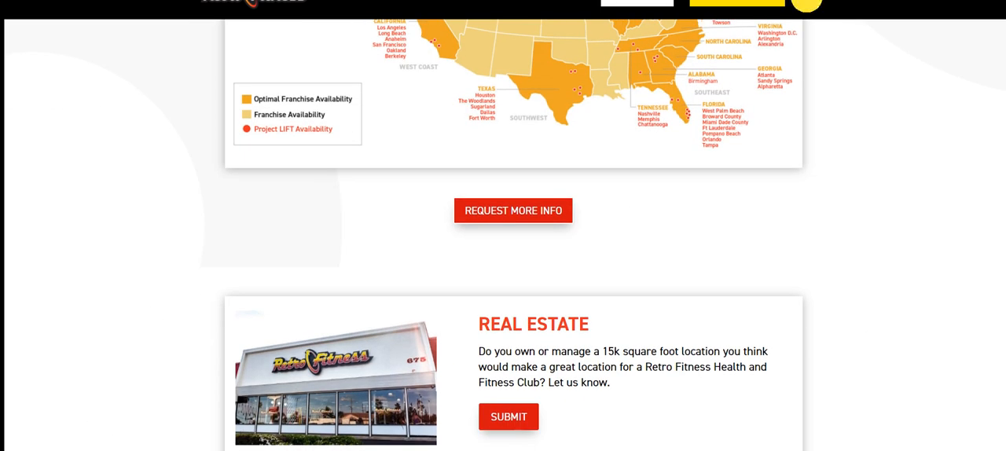
Step: In the Retro Fitness site's Frequently Asked Questions, expand "When was Retro Fitness founded?" and copy the year 2006 from the answer
click(804, 2)
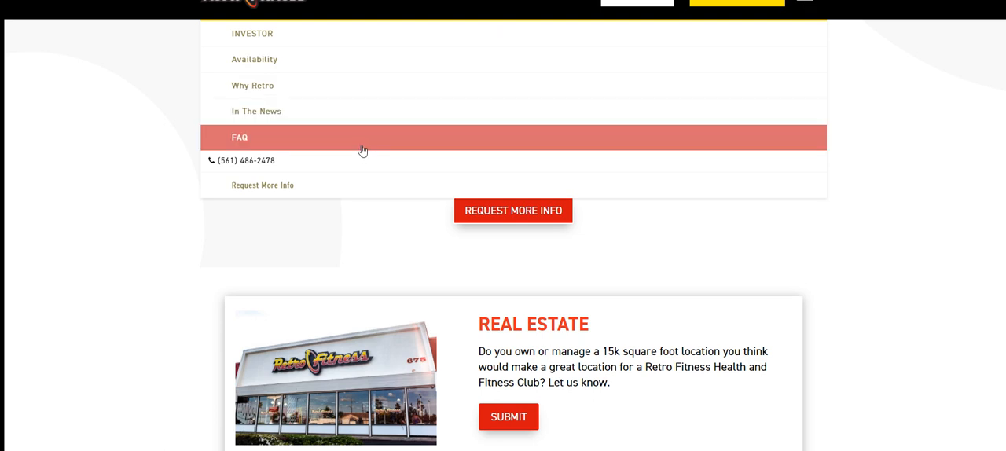
scroll(377, 161, up, 2)
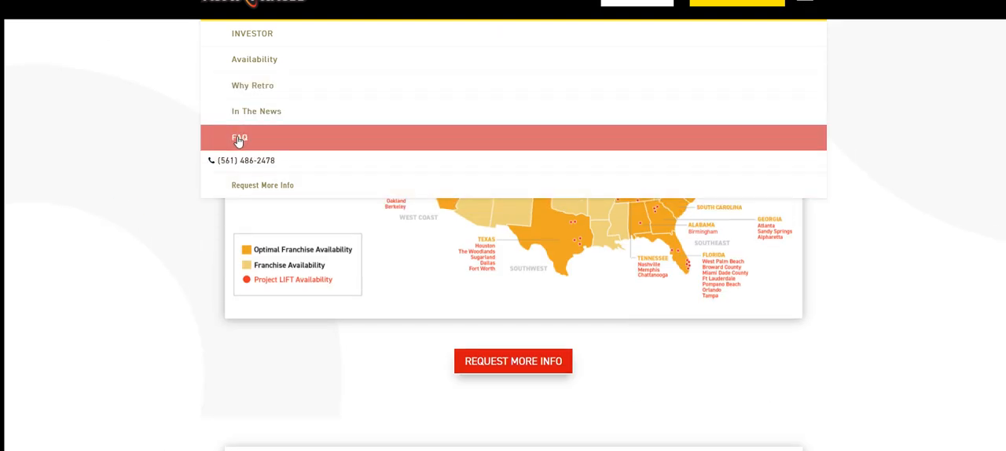
scroll(797, 383, down, 10)
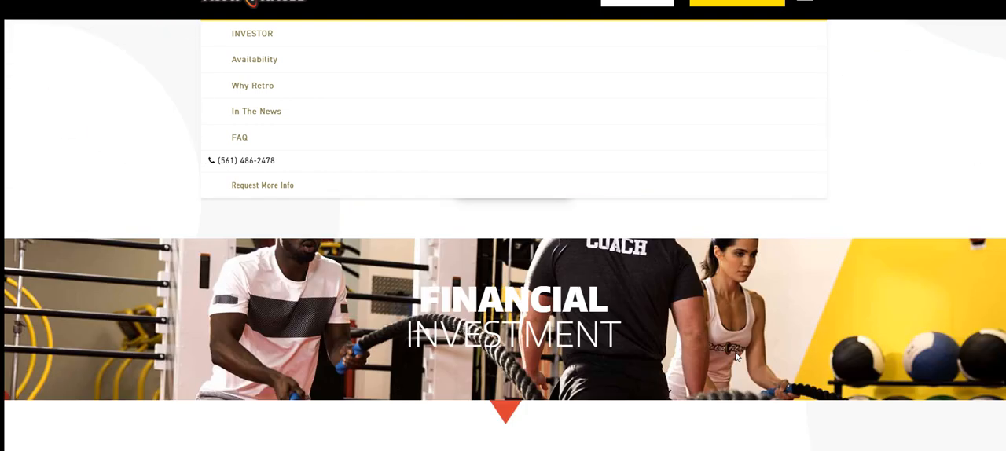
scroll(735, 356, down, 15)
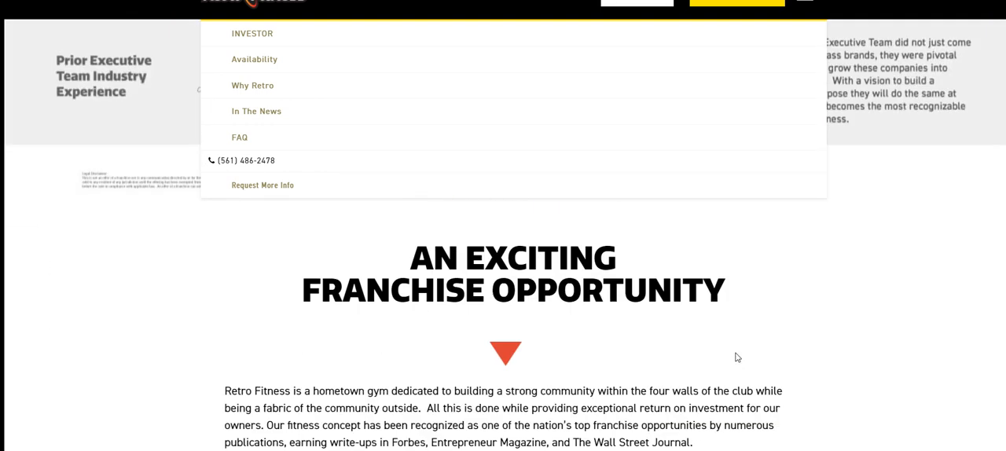
scroll(735, 358, down, 20)
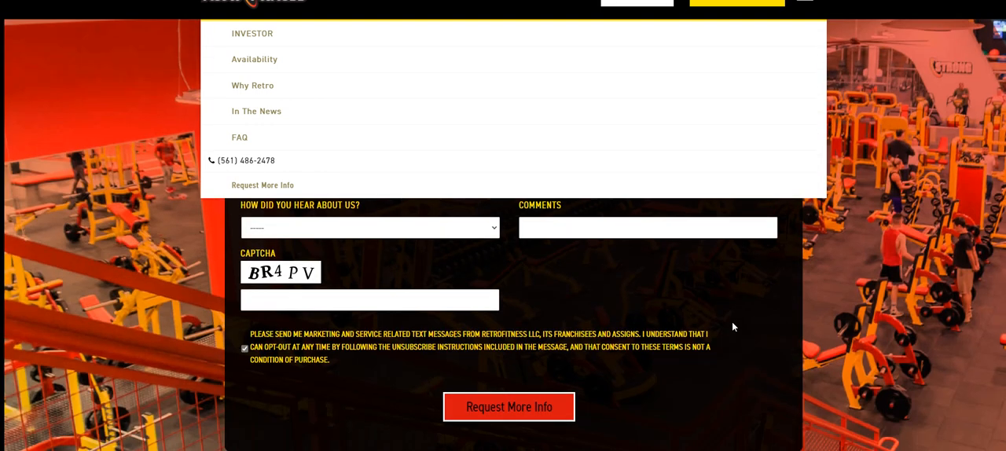
scroll(572, 310, up, 15)
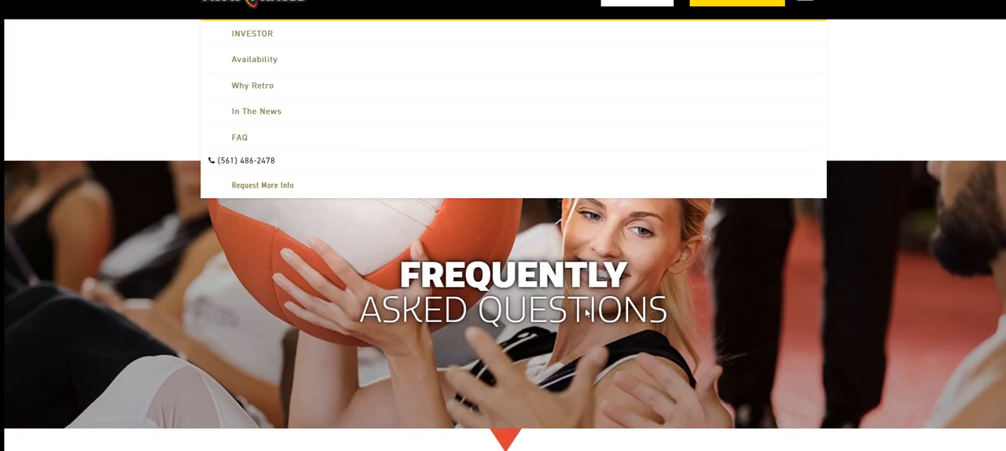
scroll(585, 312, down, 8)
scroll(584, 314, up, 3)
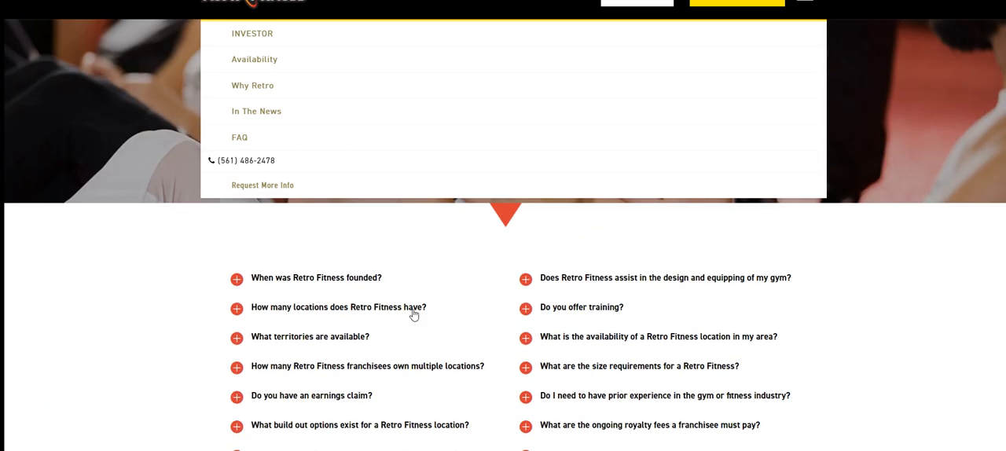
click(358, 278)
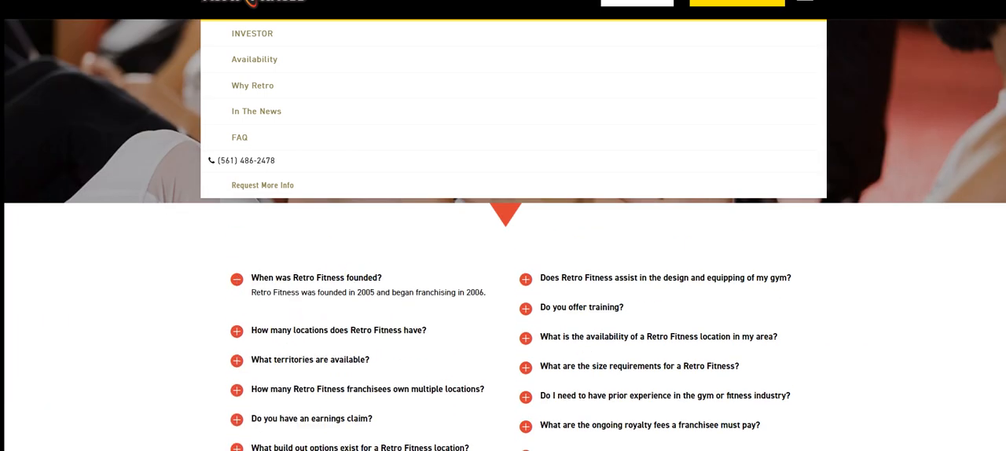
drag(466, 292, 485, 303)
key(ctrl+c)
Step: Set the Retro Fitness answer to "Paste year of foundating" and enter 2006 as the foundation date
click(235, 0)
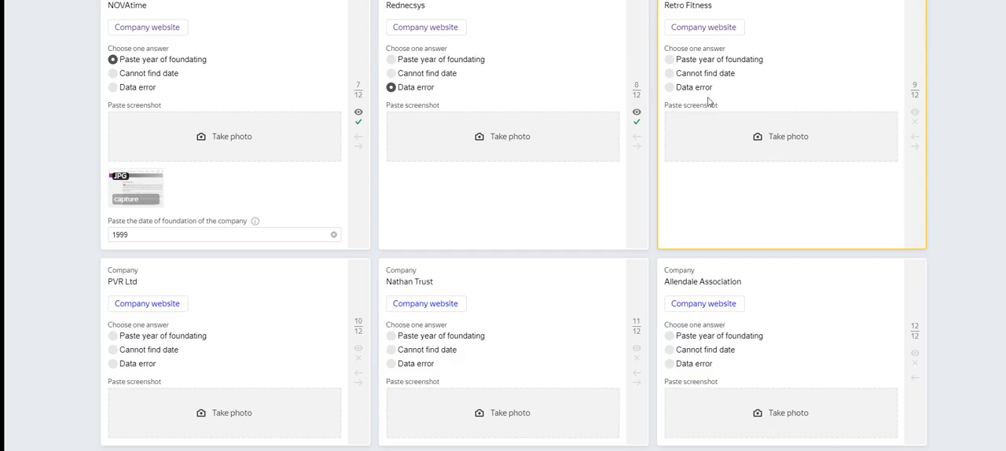
scroll(493, 278, up, 2)
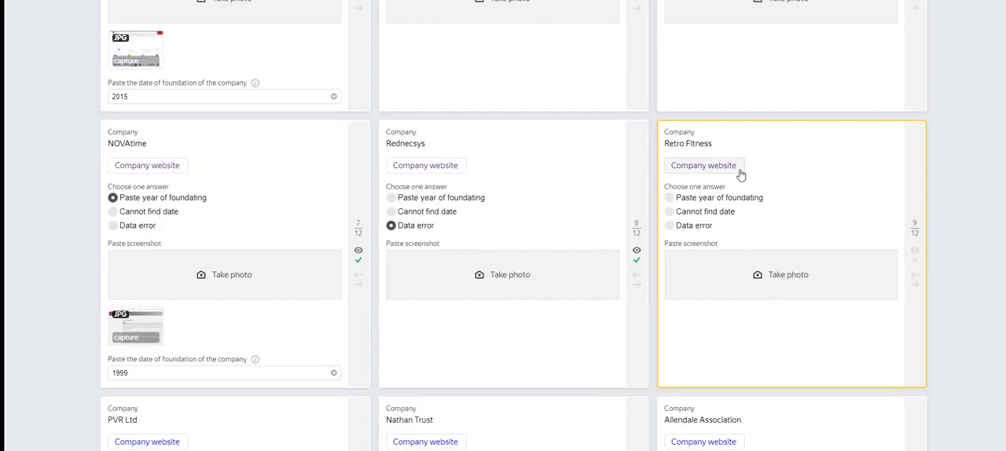
click(699, 197)
click(736, 325)
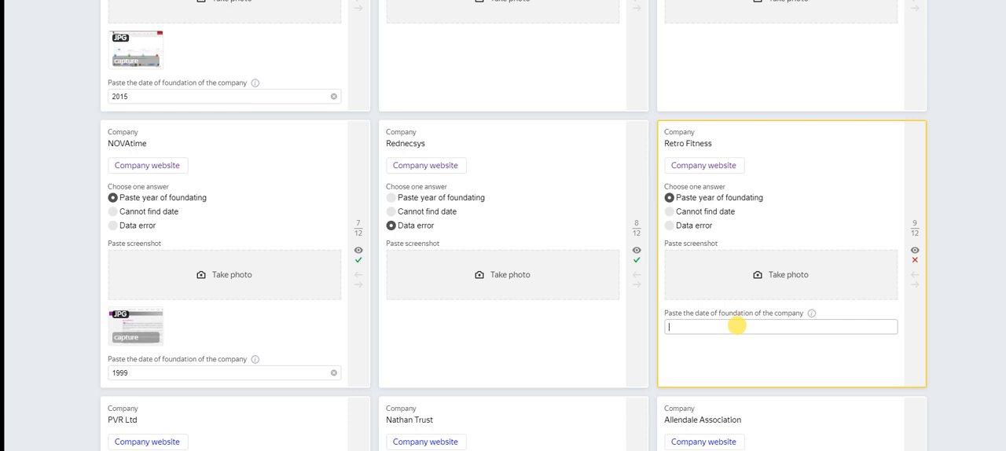
key(ctrl+v)
Step: Snip the Retro Fitness FAQ page with its highlighted year and save it as the JPEG file Capture on the Desktop, replacing the existing file
key(alt+Tab)
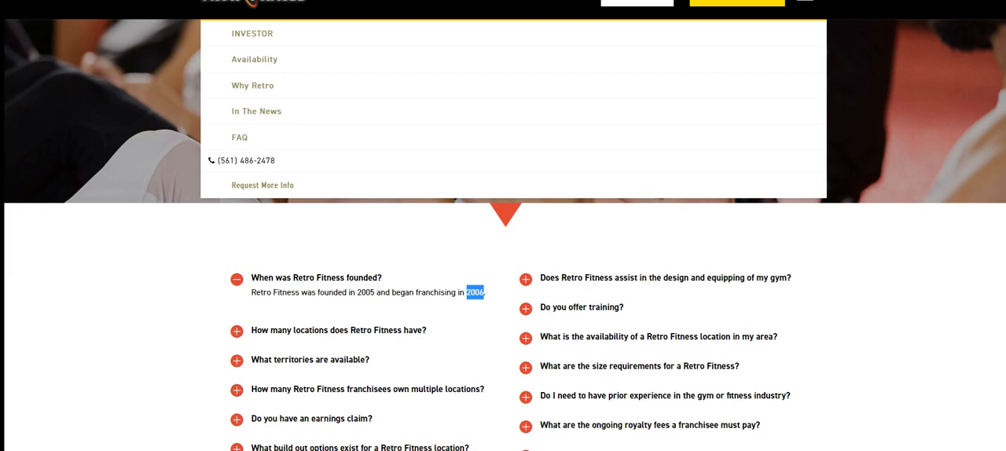
key(alt+Tab)
key(alt+Tab)
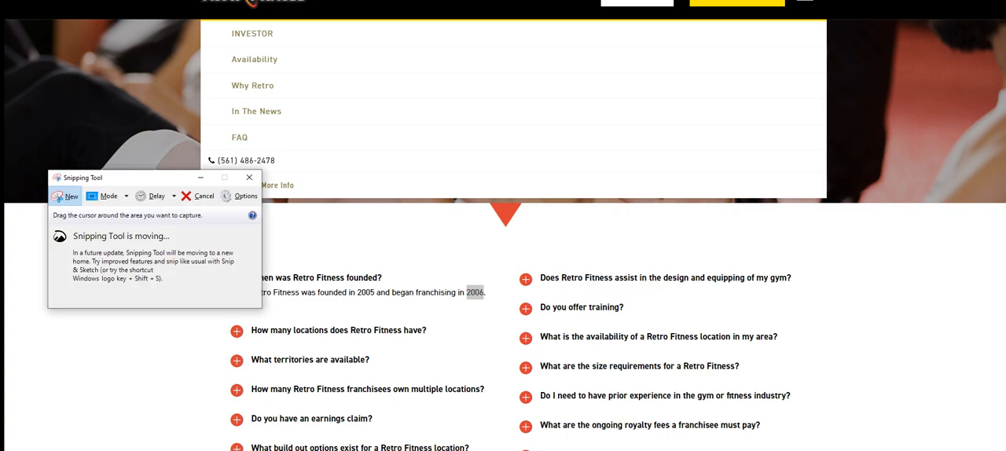
drag(70, 0, 834, 450)
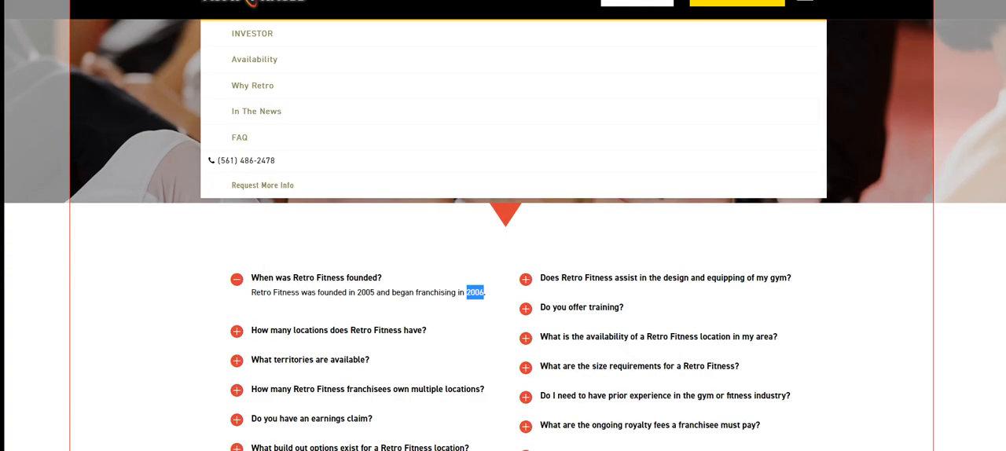
key(alt+f)
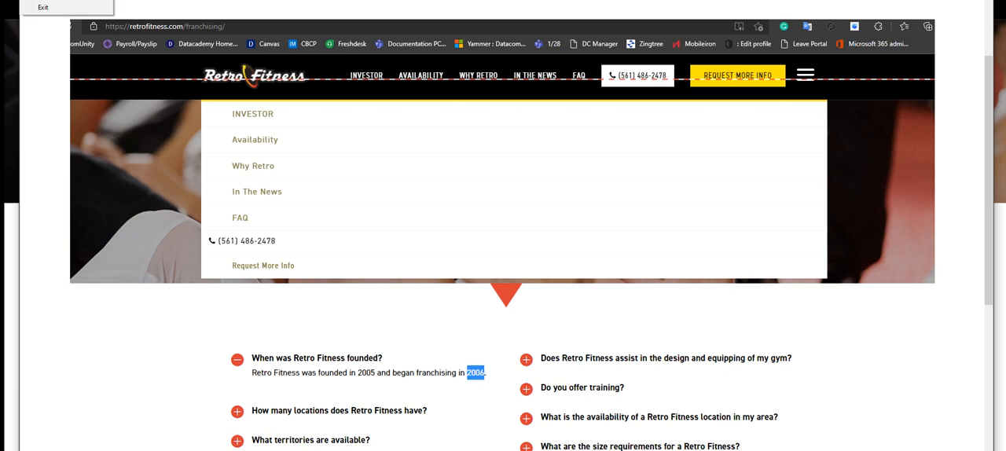
key(ctrl+s)
click(148, 99)
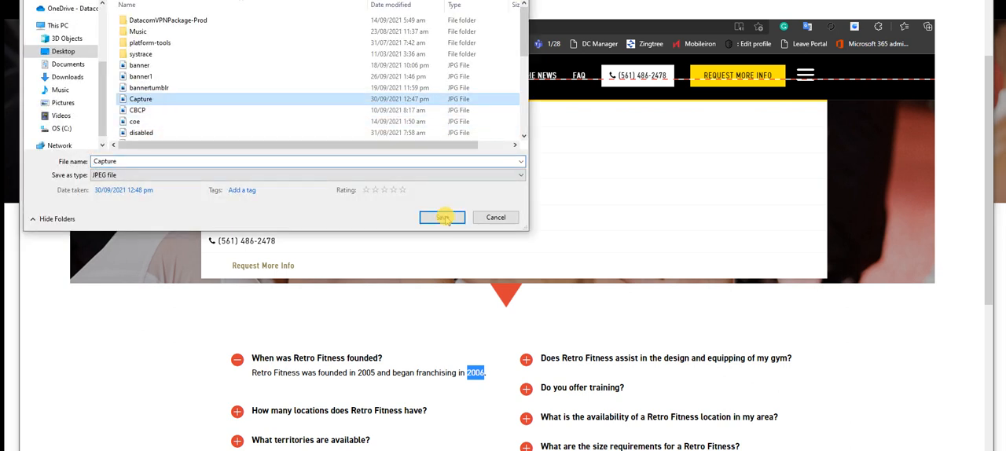
click(443, 217)
click(579, 206)
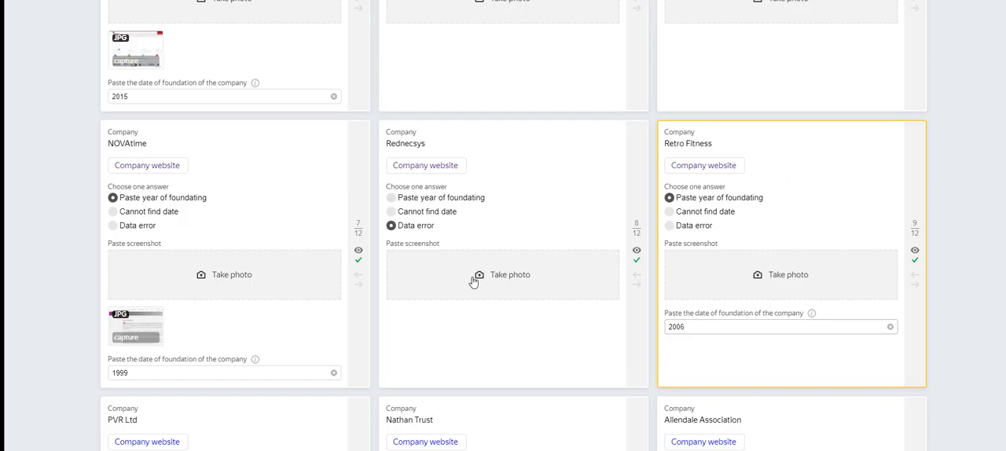
Step: Attach the Capture image from the Desktop to the Retro Fitness card
scroll(473, 282, down, 2)
scroll(473, 258, up, 1)
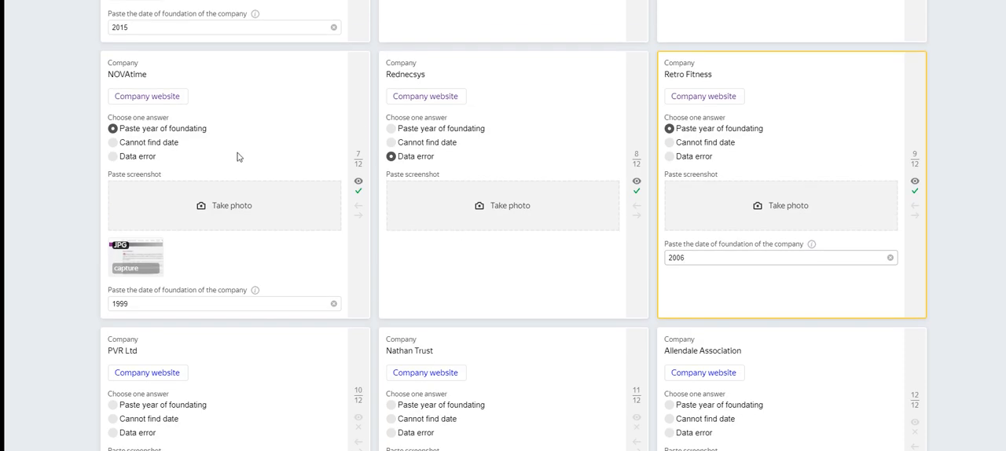
click(788, 208)
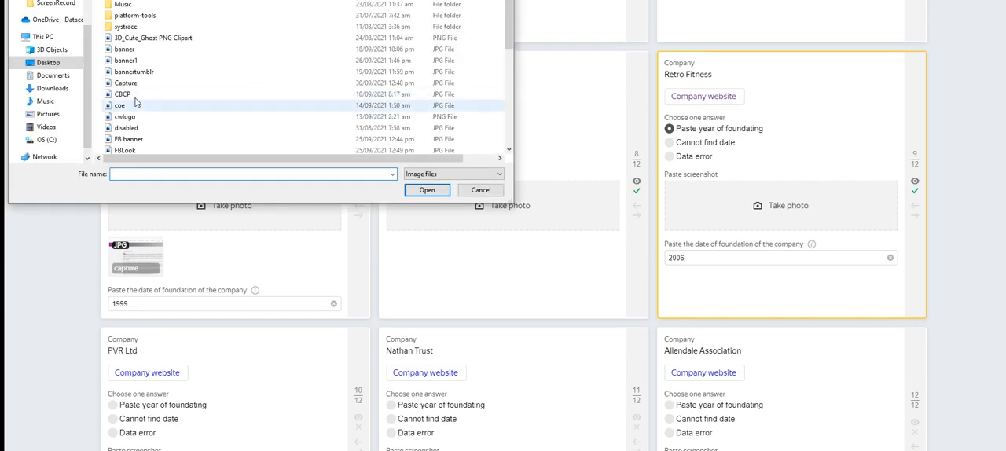
click(137, 83)
click(427, 190)
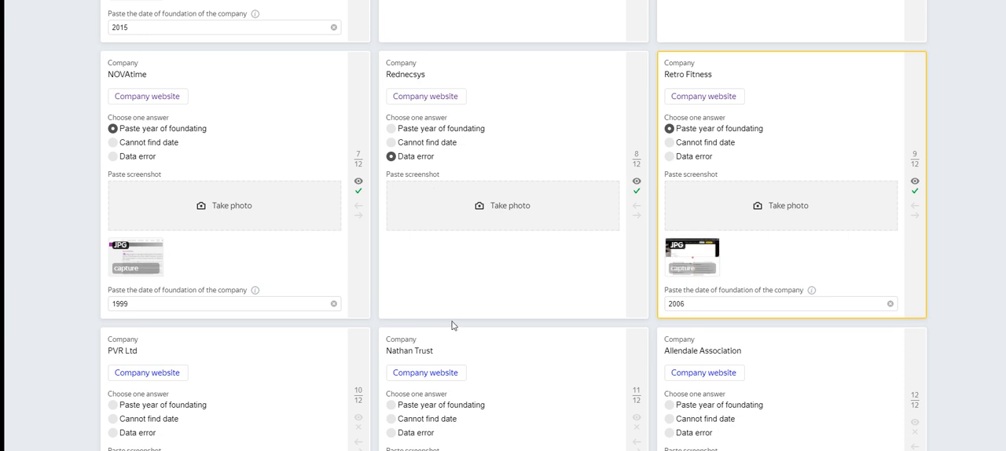
Step: Open the company website of PVR Ltd from its card
scroll(452, 325, down, 1)
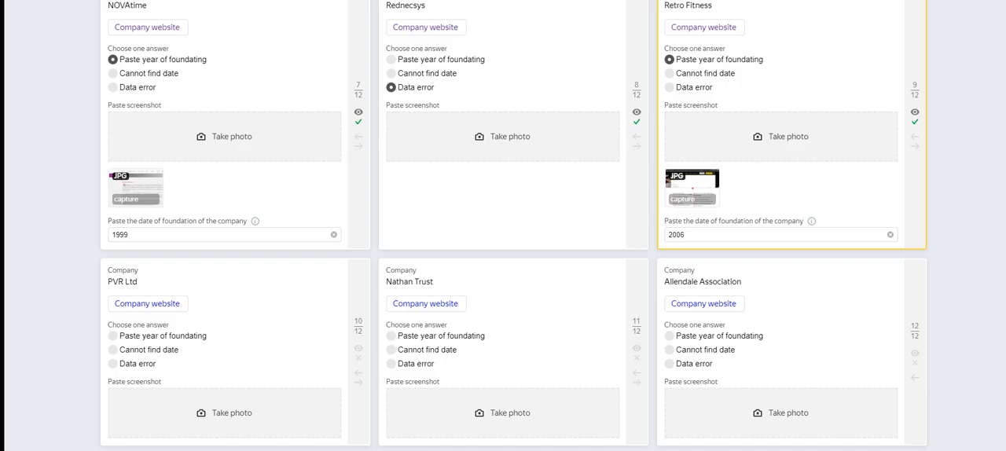
key(ctrl+Tab)
key(ctrl+shift+Tab)
click(149, 304)
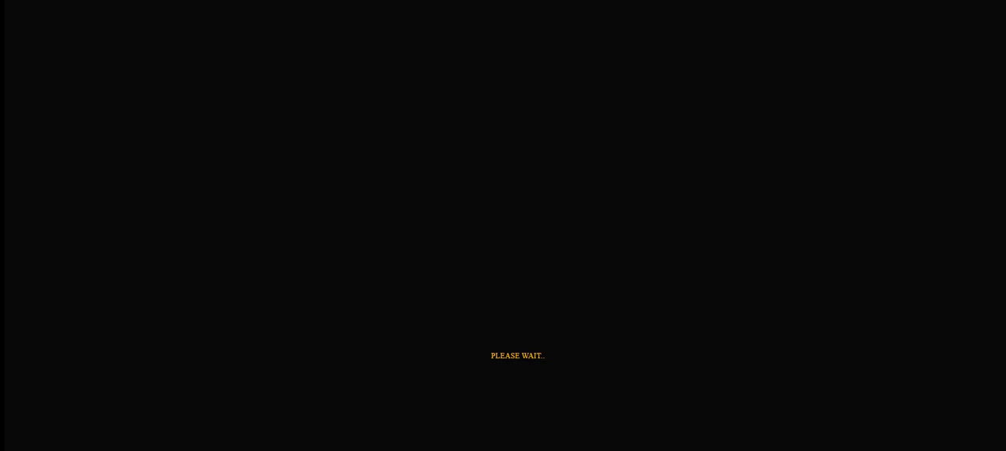
key(ctrl+w)
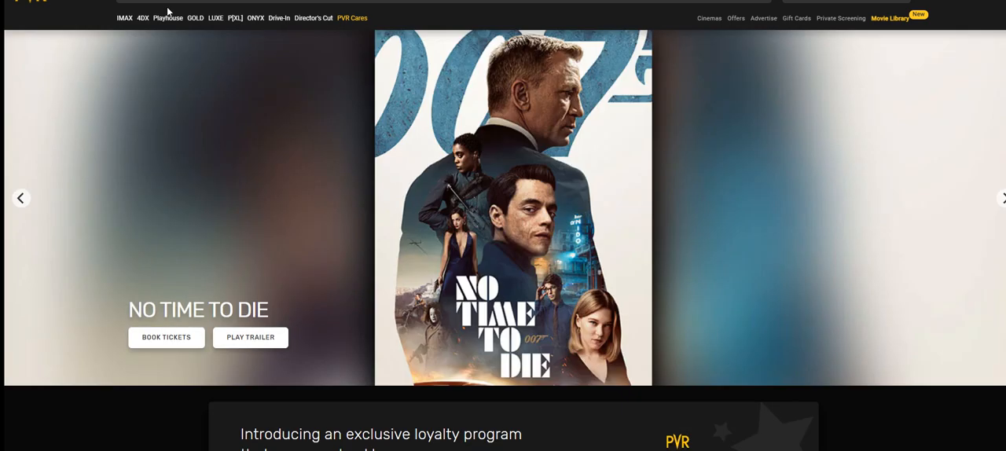
key(ctrl+w)
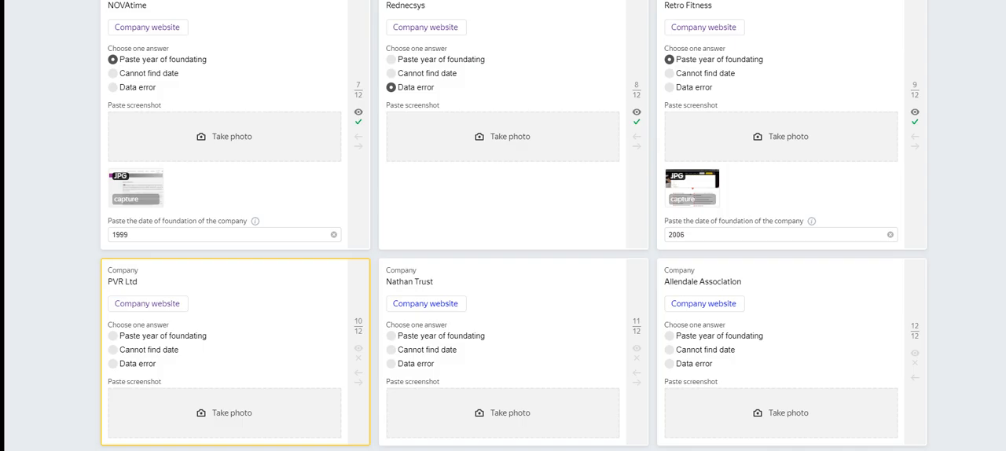
key(ctrl+Tab)
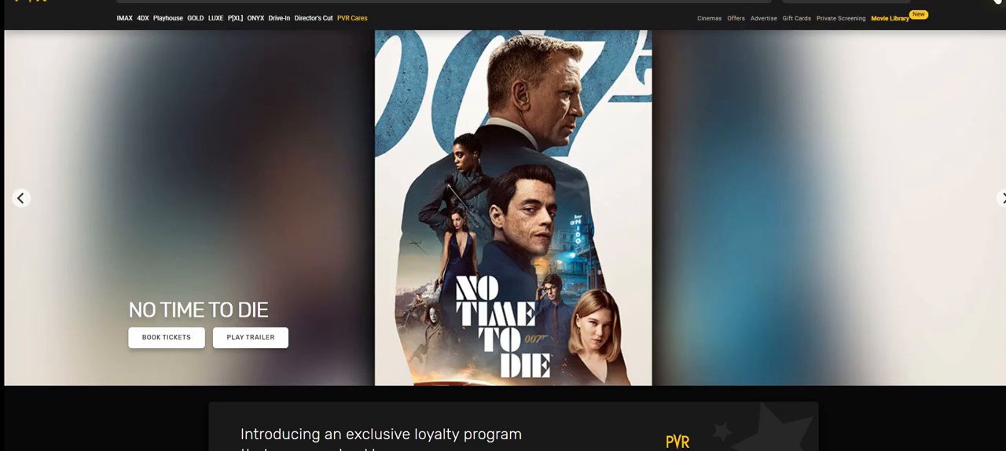
Step: Open PVR's About Us page, highlight the year 1997 in its first paragraph and return to the task cards
click(996, 1)
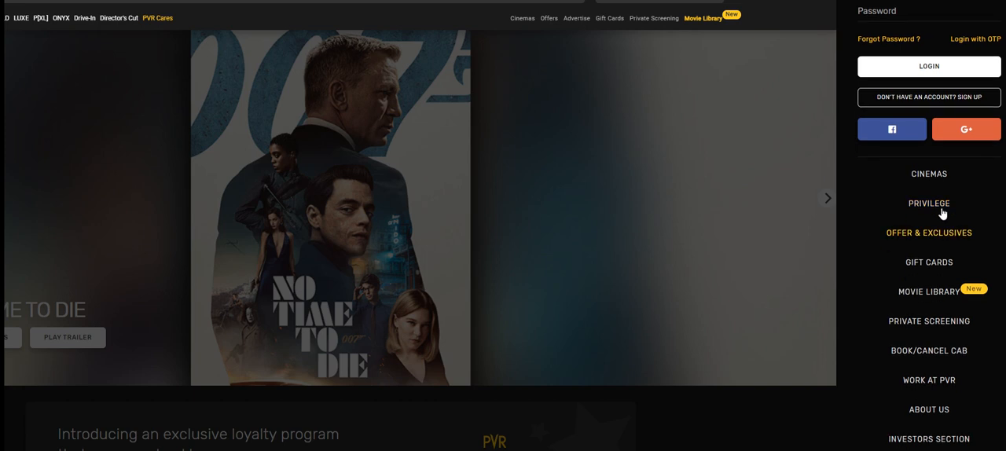
click(930, 407)
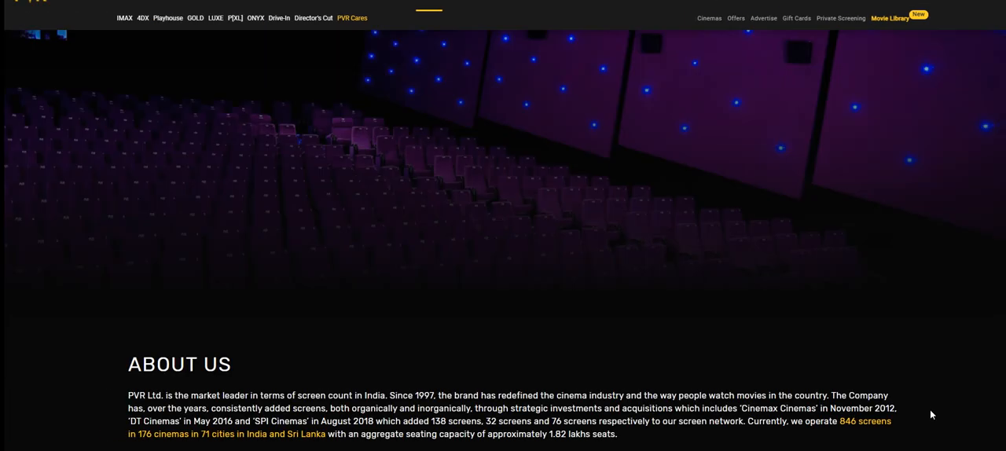
double_click(423, 244)
key(ctrl+c)
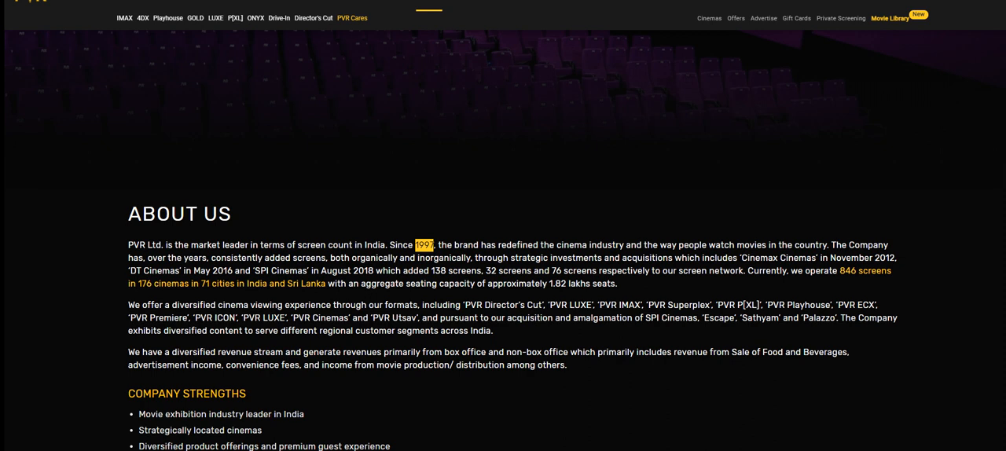
key(ctrl+w)
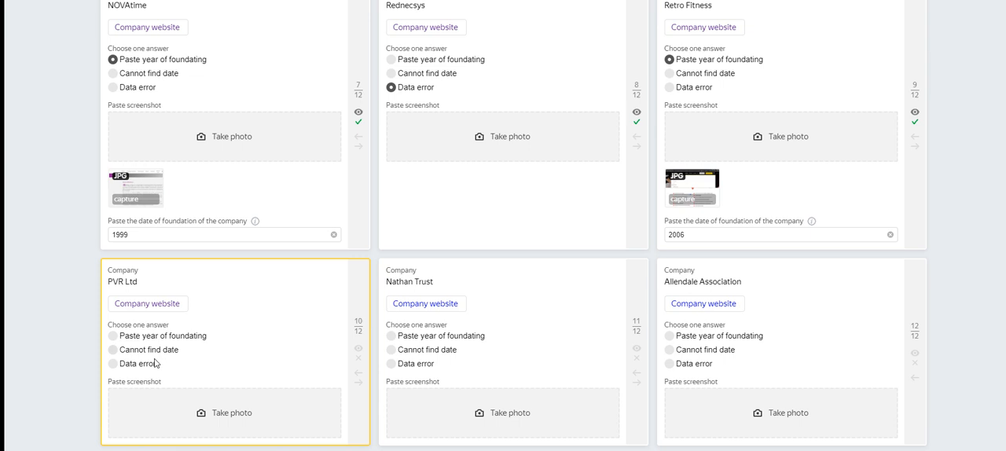
Step: Set the PVR Ltd card's answer to Paste year of foundating and enter 1997 as the date of foundation
click(171, 334)
click(170, 424)
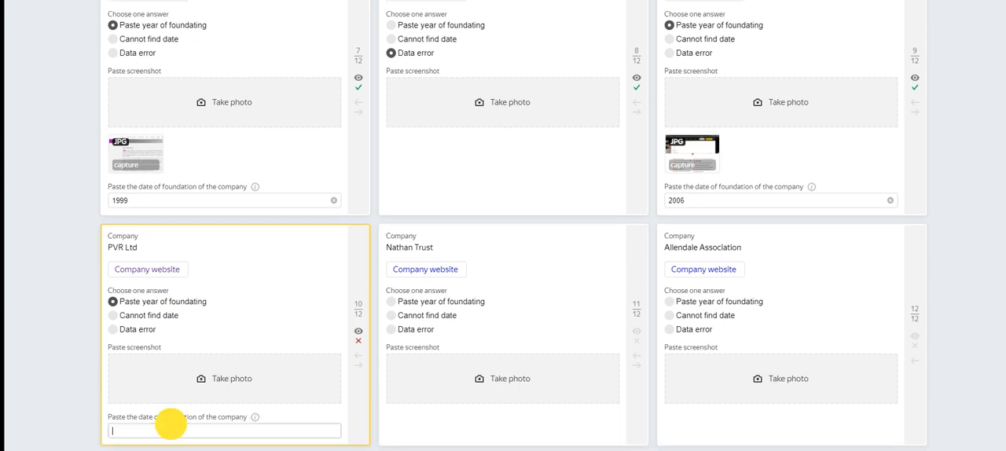
key(ctrl+v)
click(274, 290)
Step: Snip PVR's About Us page with its highlighted year and save it as the JPEG file Capture on the Desktop, replacing the existing file
key(ctrl+Tab)
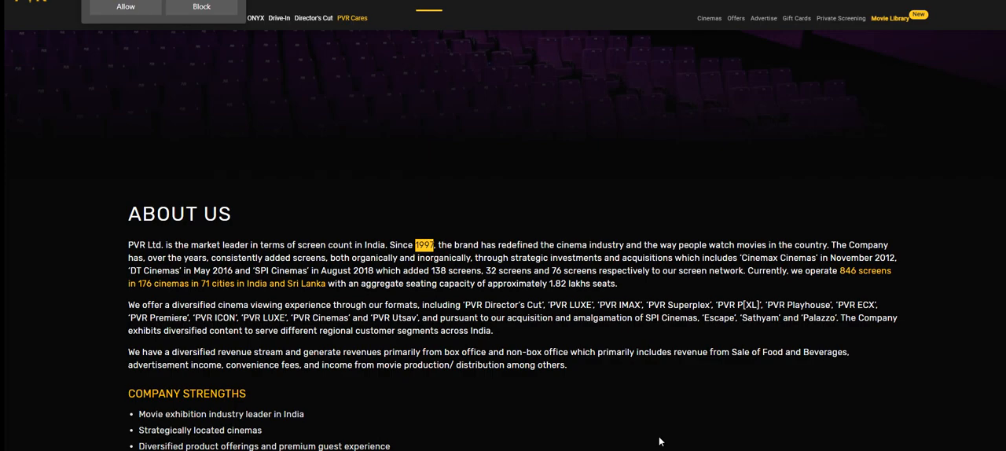
key(alt+Tab)
key(ctrl+n)
drag(35, 1, 948, 450)
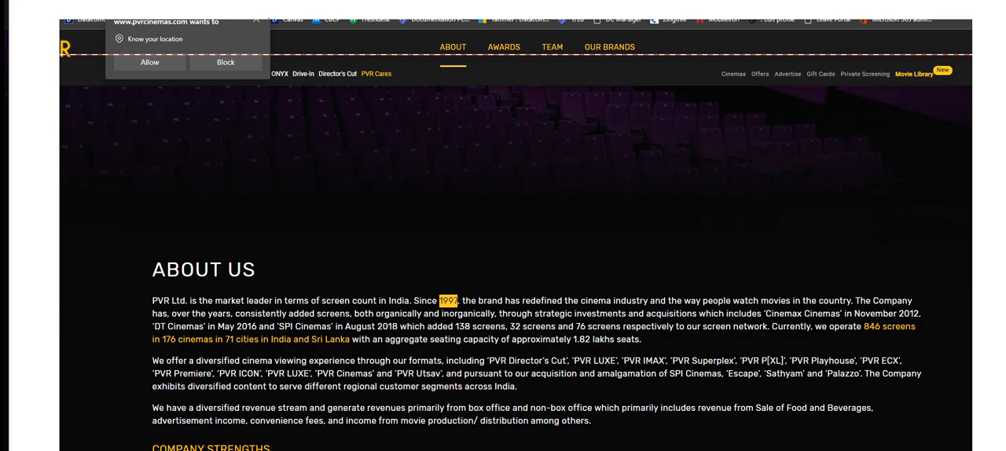
key(ctrl+s)
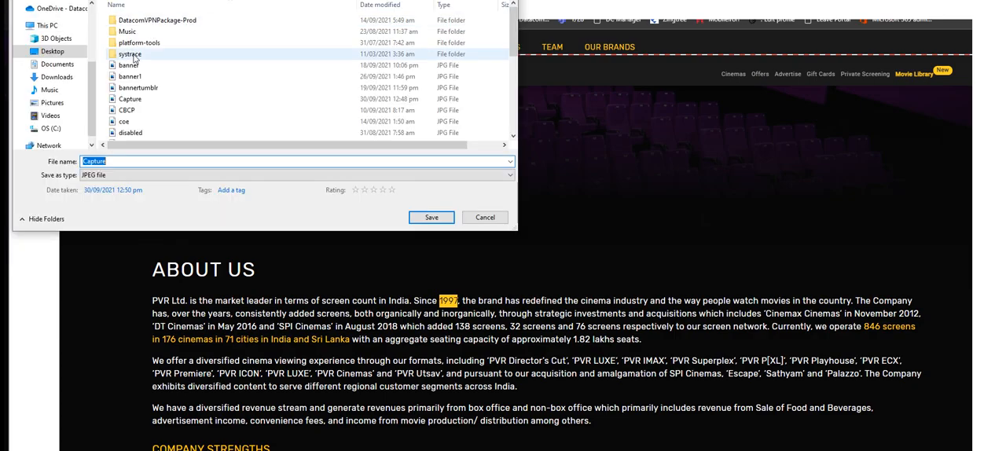
click(435, 218)
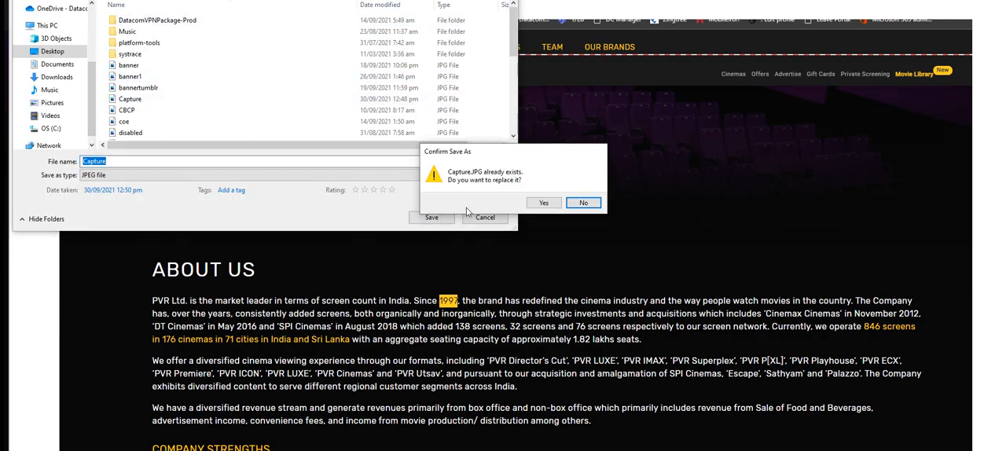
click(544, 204)
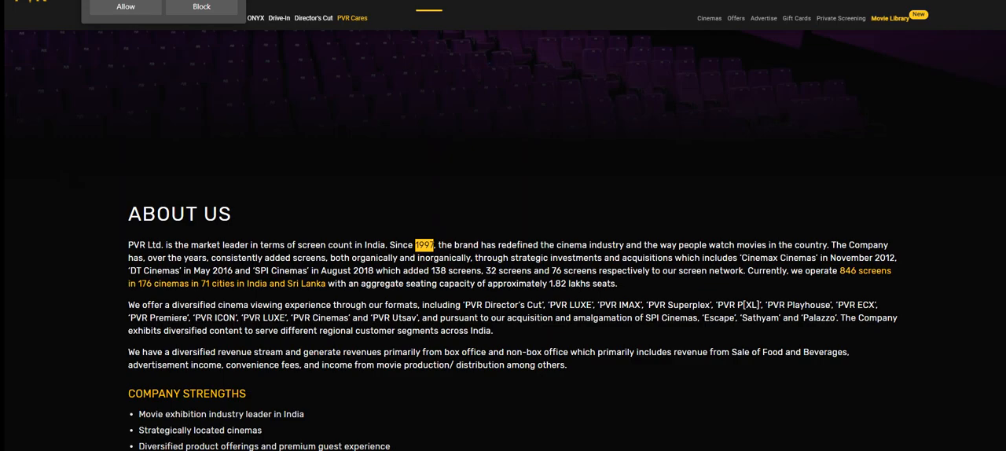
Step: Attach the Capture image from the Desktop to the PVR Ltd card
click(110, 2)
click(193, 391)
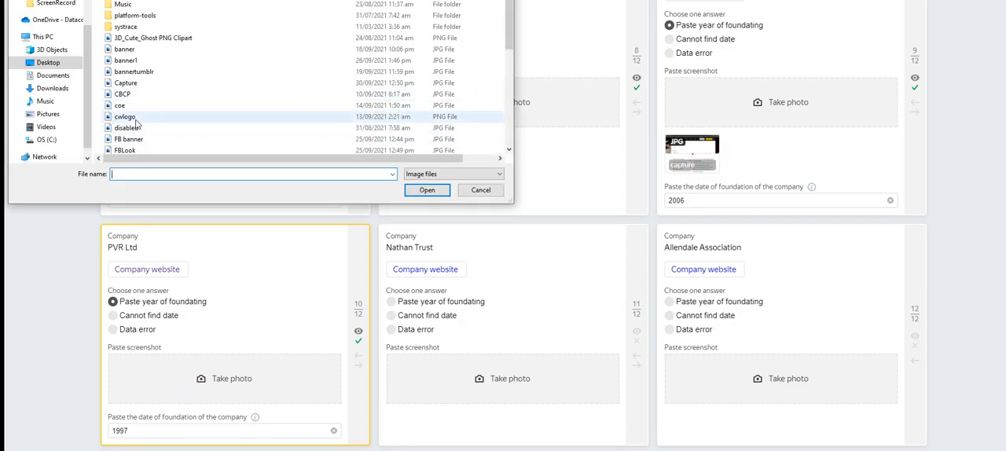
click(135, 86)
click(426, 190)
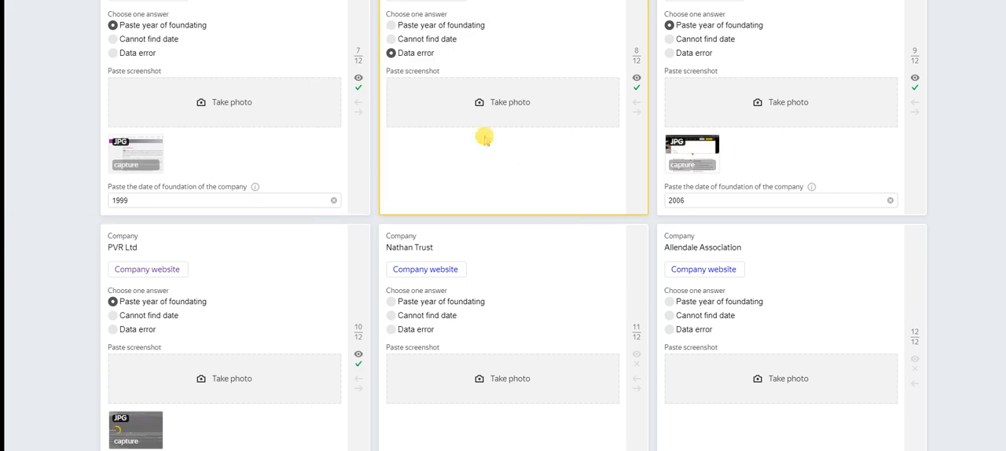
Step: Open the Nathan Trust website from its card and look through its About page for the founding year
click(430, 271)
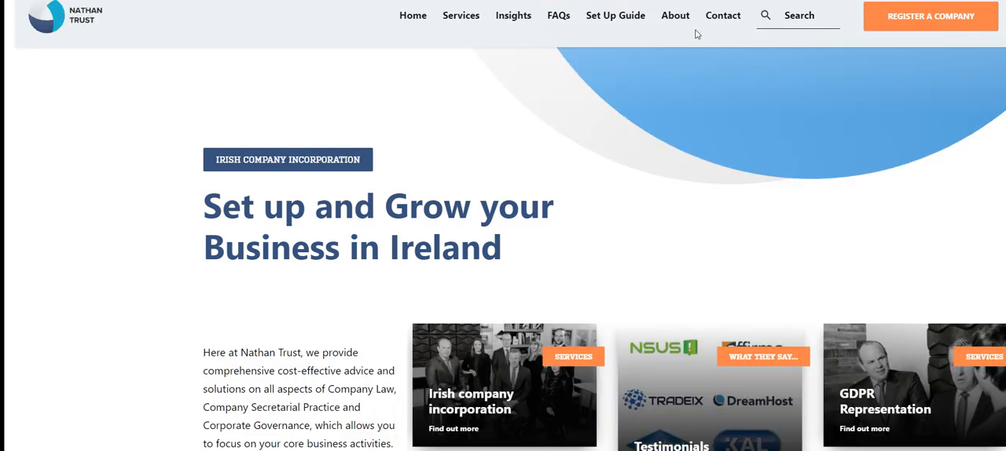
click(675, 25)
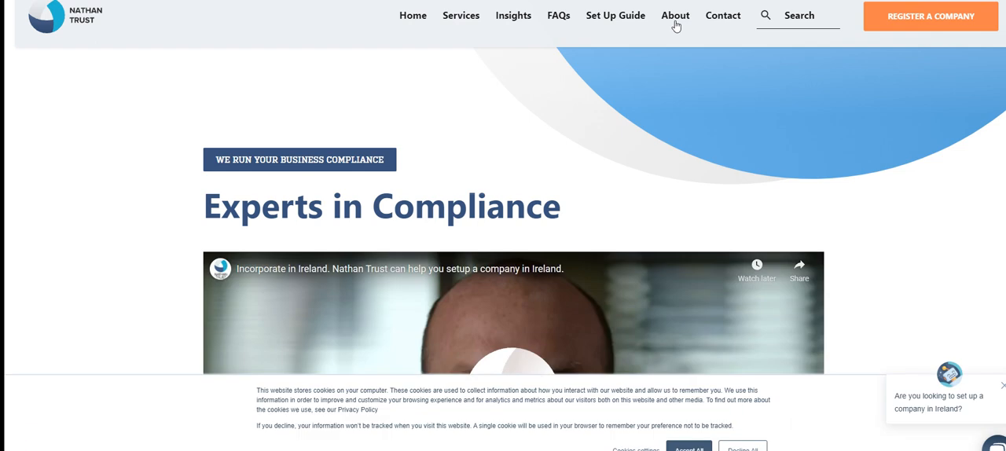
scroll(723, 188, down, 5)
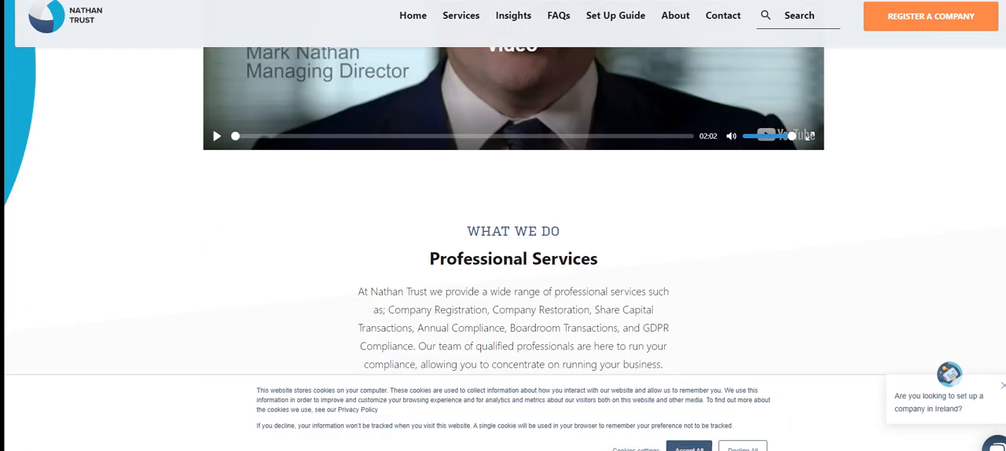
click(1001, 386)
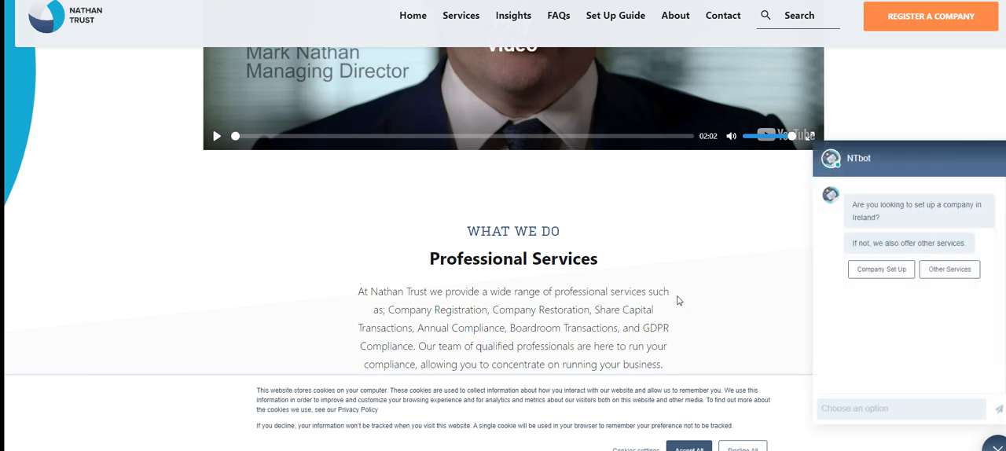
scroll(678, 300, down, 1)
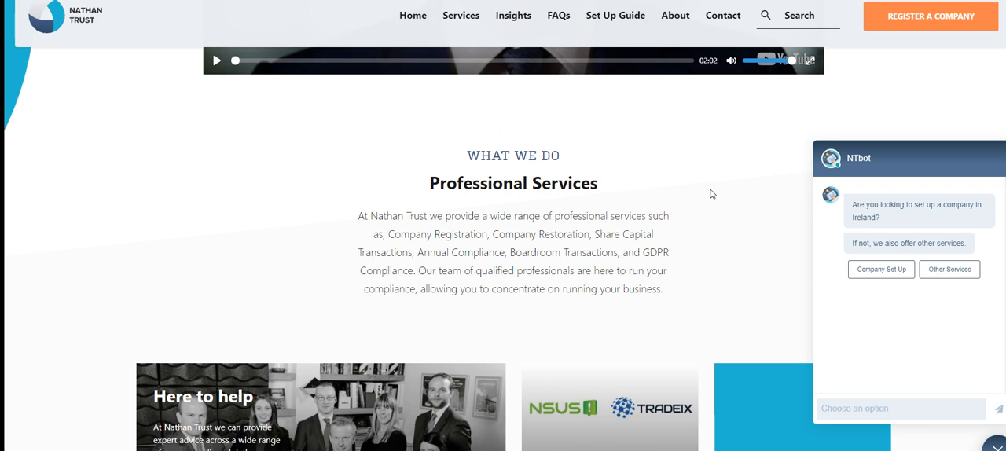
Step: Reload Nathan Trust's About page, copy the year 1999 from the Who we are paragraph and return to the task cards
click(677, 21)
scroll(540, 289, down, 6)
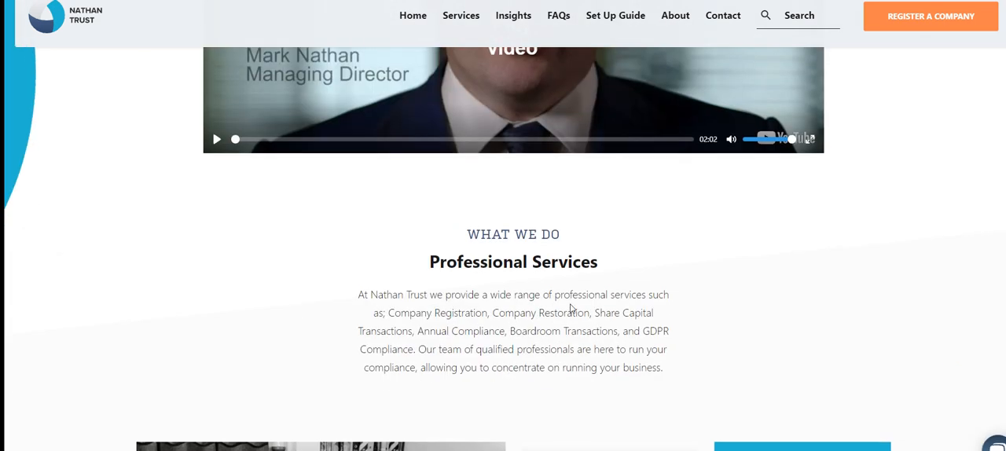
scroll(512, 259, down, 9)
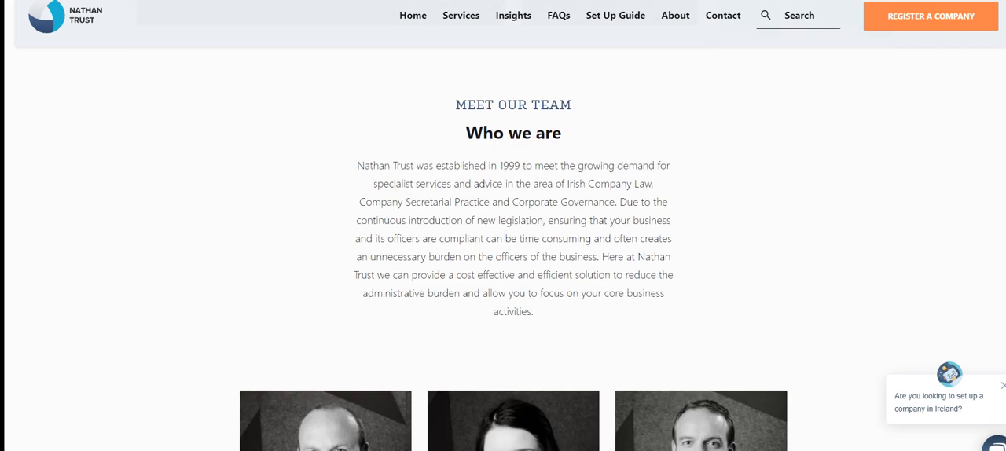
double_click(509, 165)
key(ctrl+c)
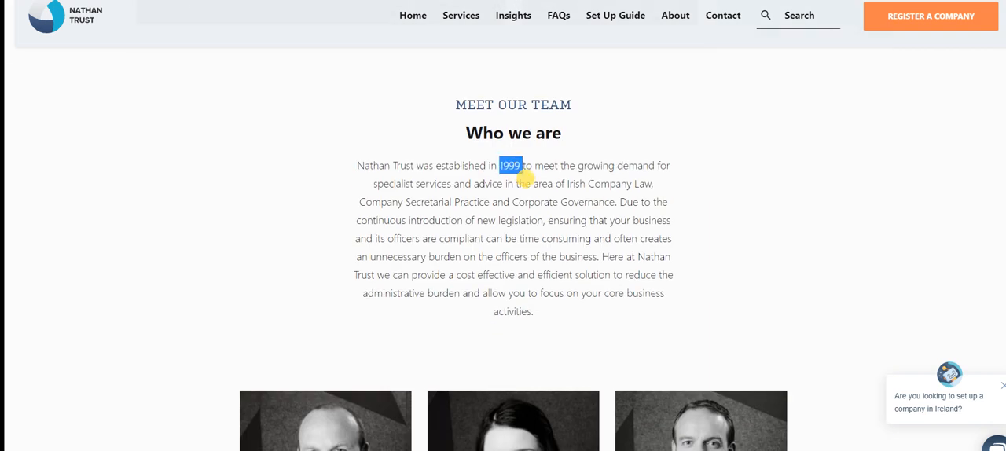
key(alt+Tab)
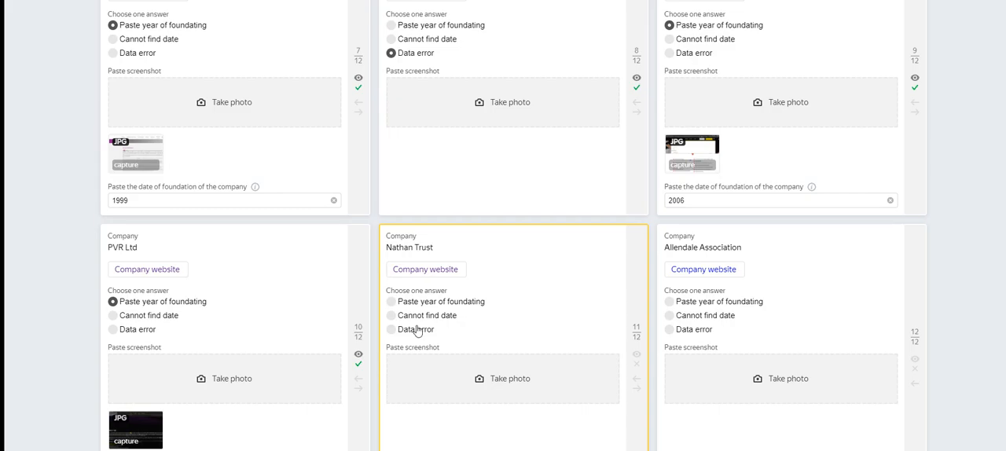
Step: Set the Nathan Trust card's answer to Paste year of foundating and enter 1999 as the date of foundation
scroll(447, 369, down, 1)
click(433, 257)
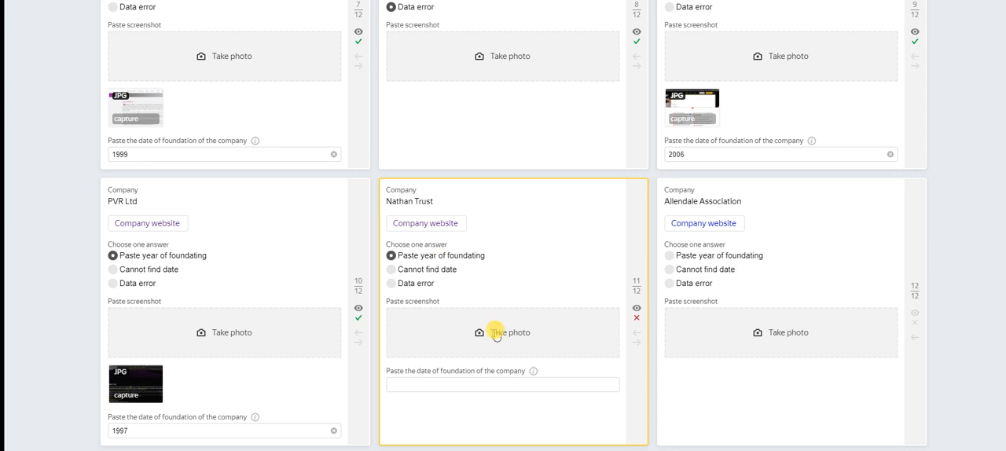
click(456, 384)
key(ctrl+v)
click(440, 389)
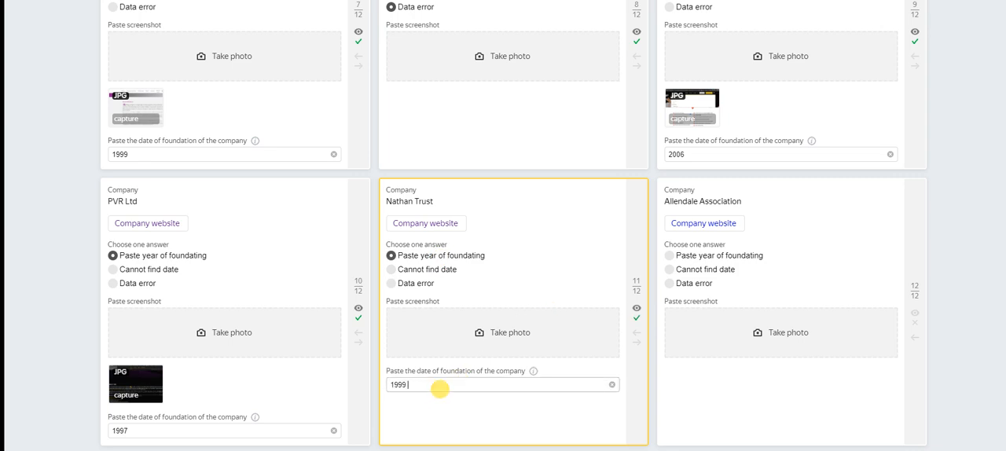
Step: Snip Nathan Trust's Who we are section with the year selected and save it as the JPEG file Capture on the Desktop, replacing the existing file
key(ctrl+Tab)
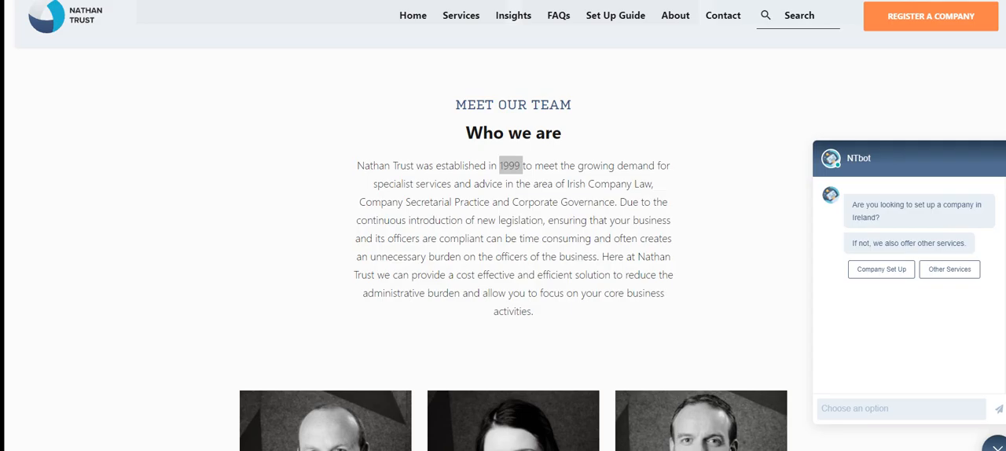
key(alt+Tab)
key(ctrl+n)
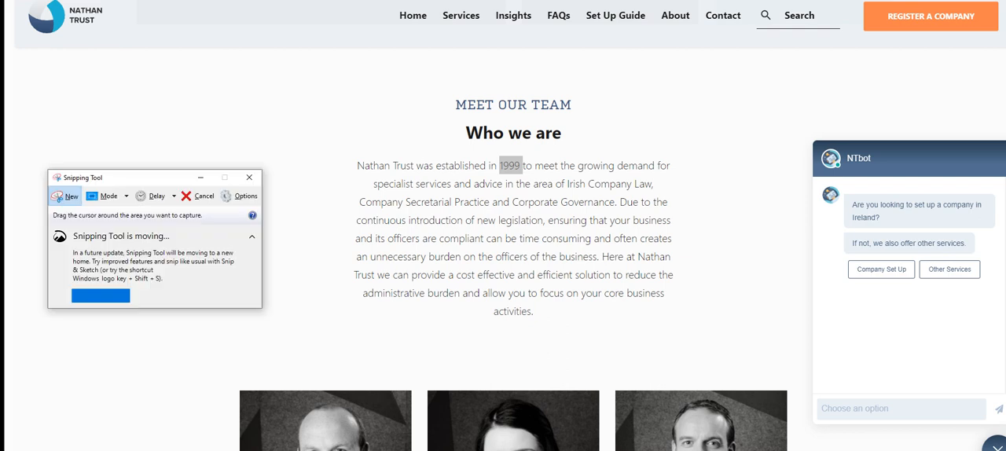
drag(16, 0, 925, 447)
key(alt+f)
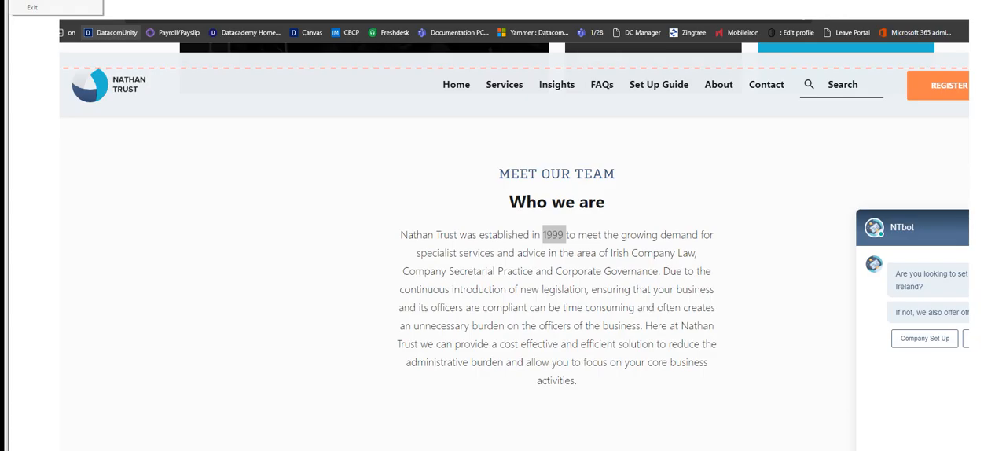
key(ctrl+s)
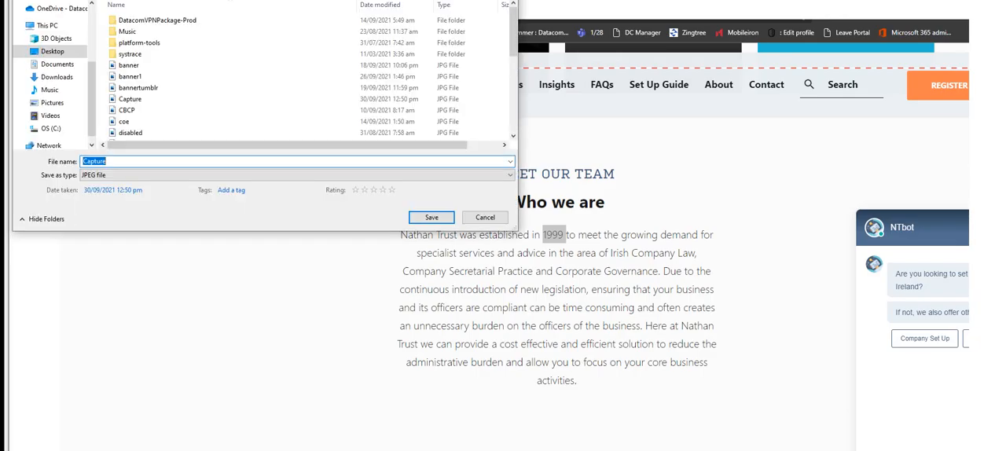
click(138, 100)
click(431, 217)
click(541, 210)
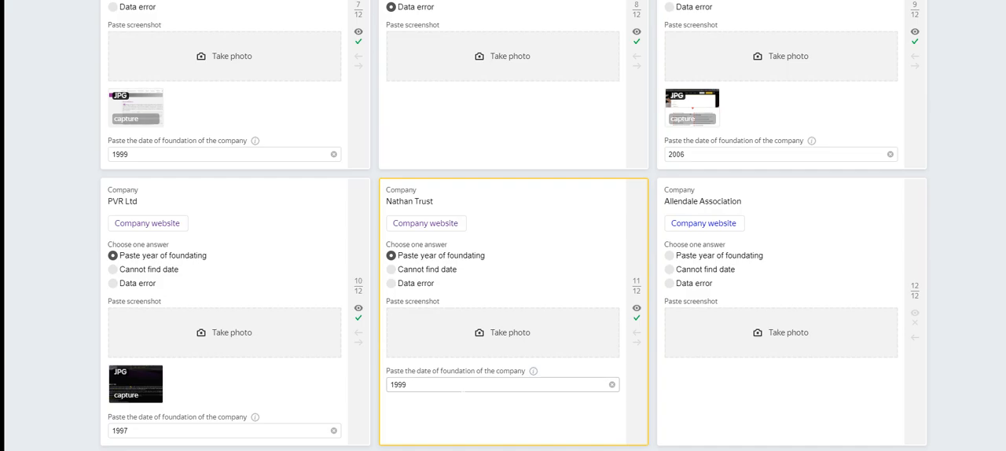
Step: Attach the Capture image from the Desktop to the Nathan Trust card
click(464, 332)
click(132, 83)
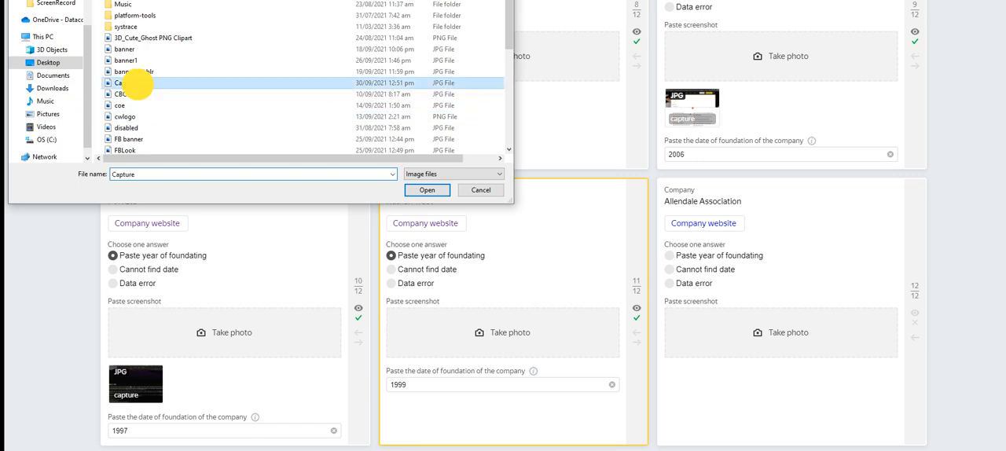
click(413, 192)
Step: Open the Allendale Association website from its card and look through the home page for the founding year
click(844, 235)
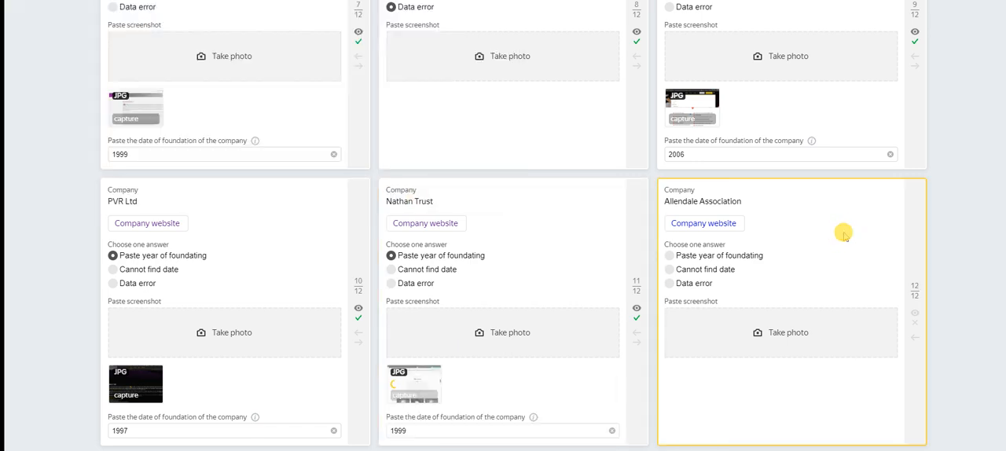
click(724, 226)
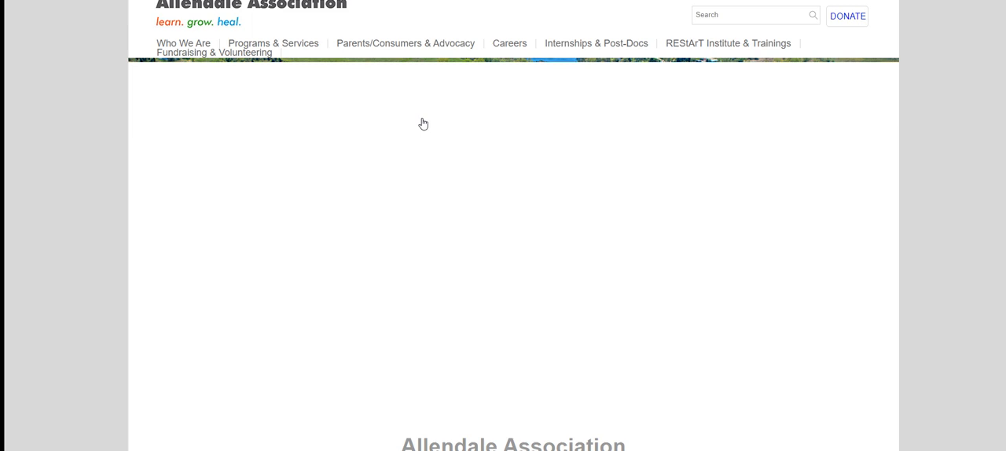
mouse_move(325, 45)
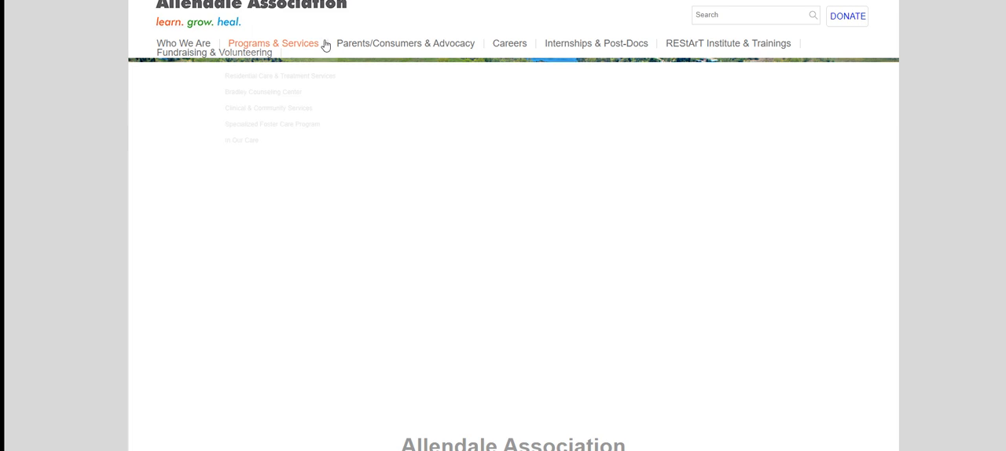
scroll(450, 217, down, 3)
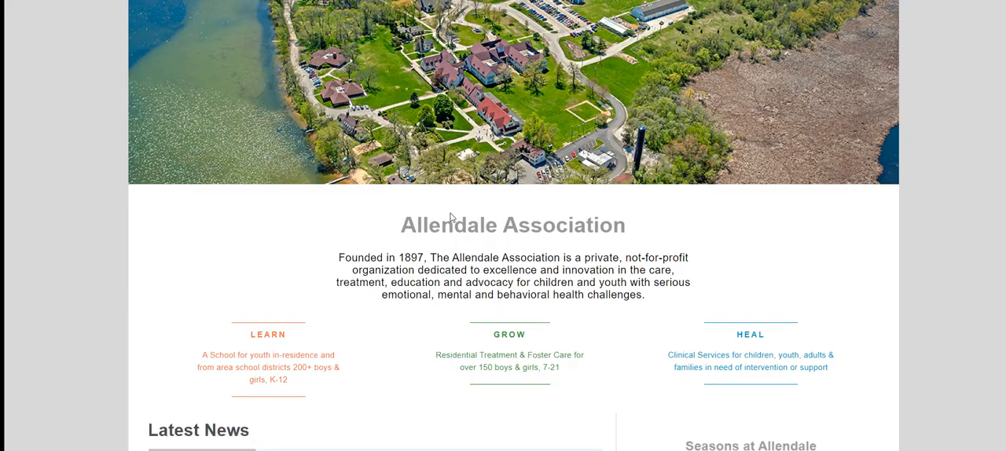
scroll(450, 218, down, 10)
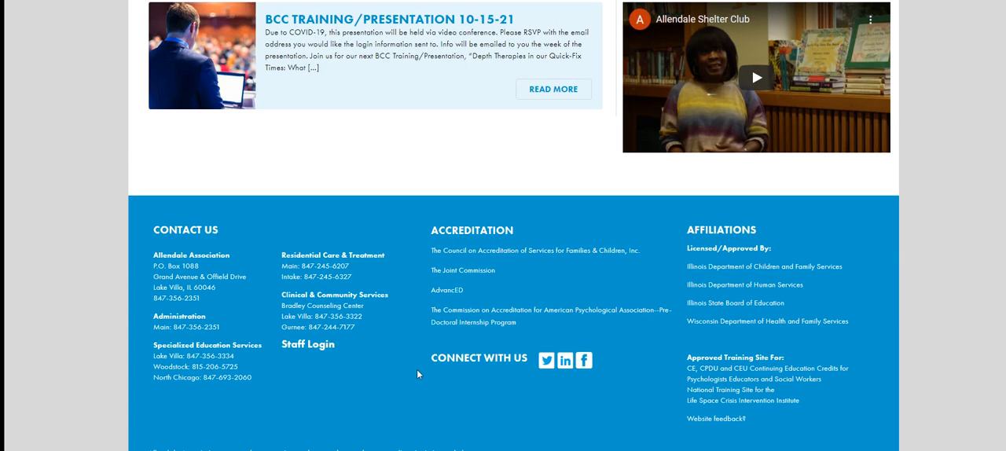
click(351, 378)
scroll(805, 409, up, 20)
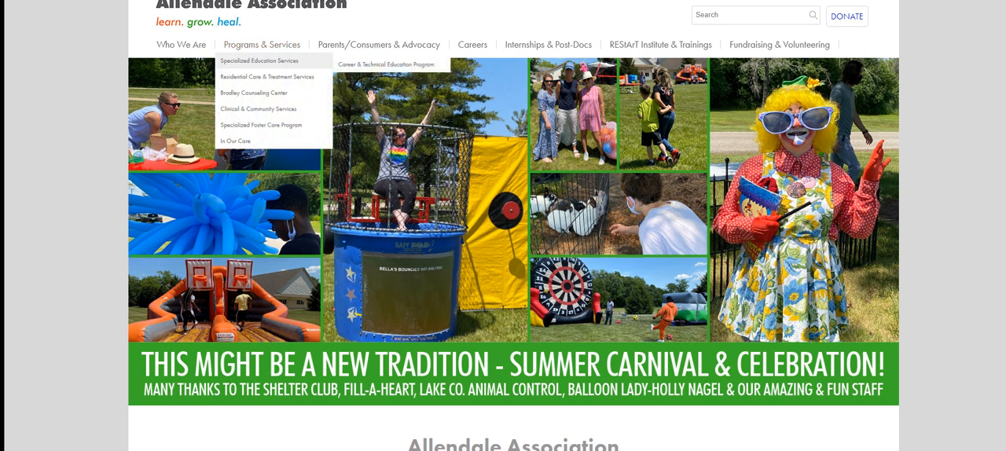
Step: Open Allendale's About Us page, copy the year 1897 from its first paragraph and return to the task cards
mouse_move(182, 46)
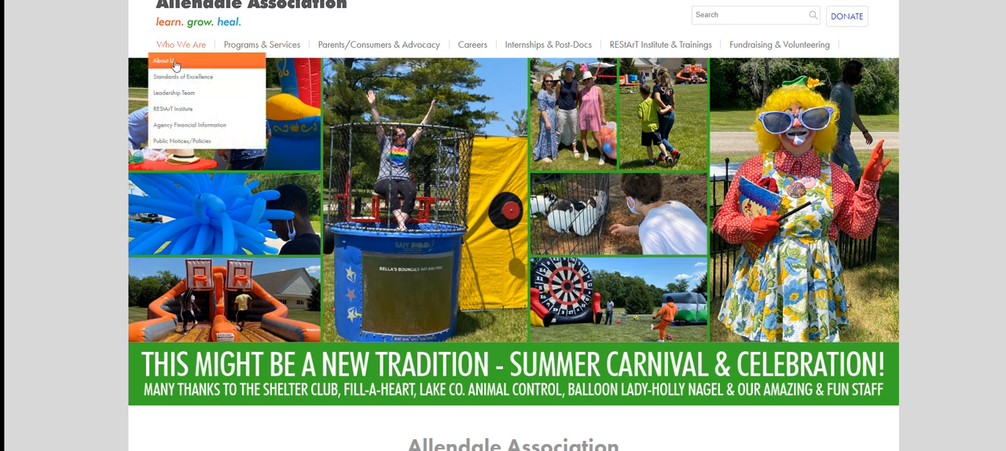
click(174, 63)
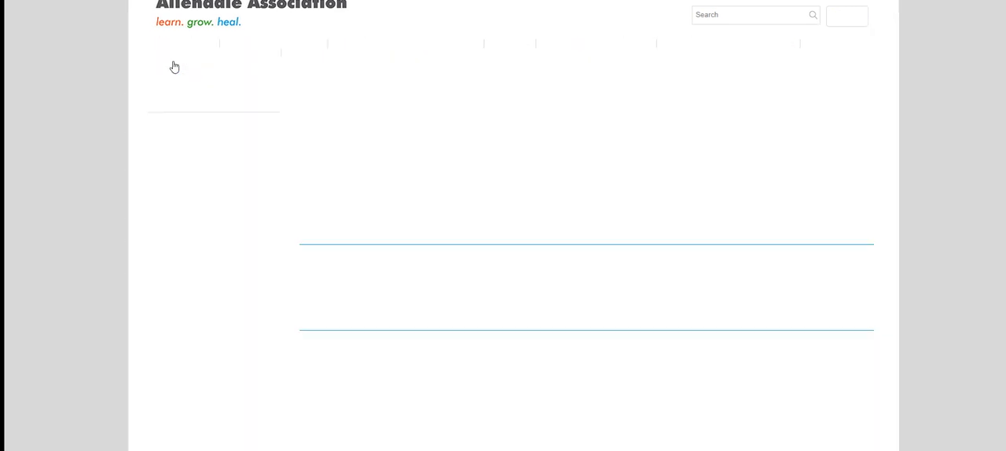
double_click(374, 114)
key(ctrl+c)
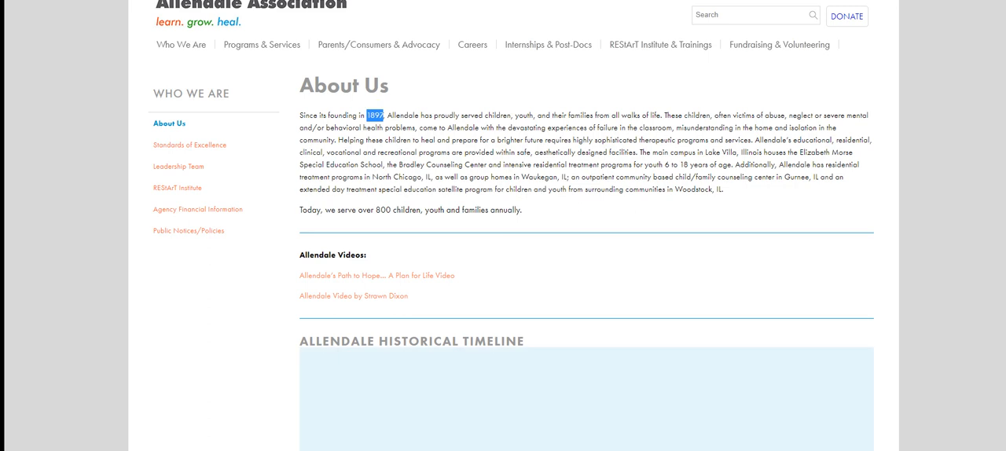
key(alt+Tab)
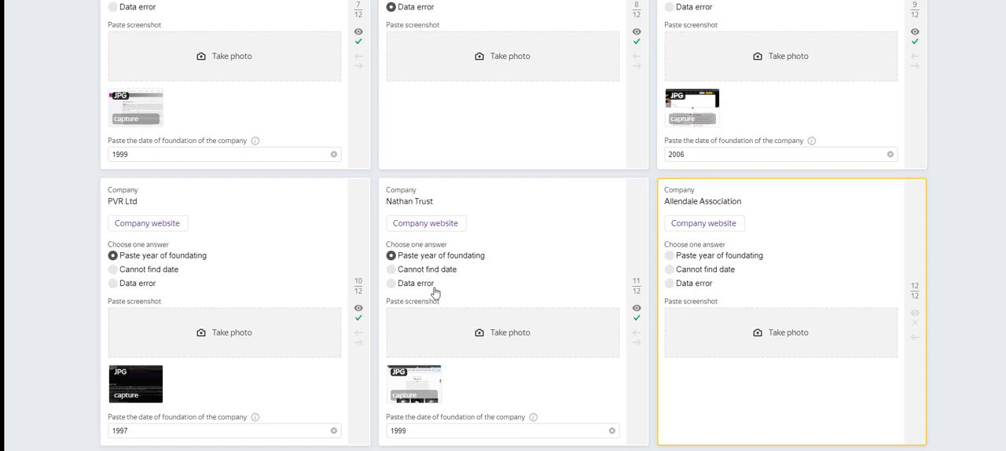
Step: Mark the Allendale Association card as Paste year of foundating and paste 1897 as the company's foundation date
click(707, 256)
click(762, 384)
key(ctrl+v)
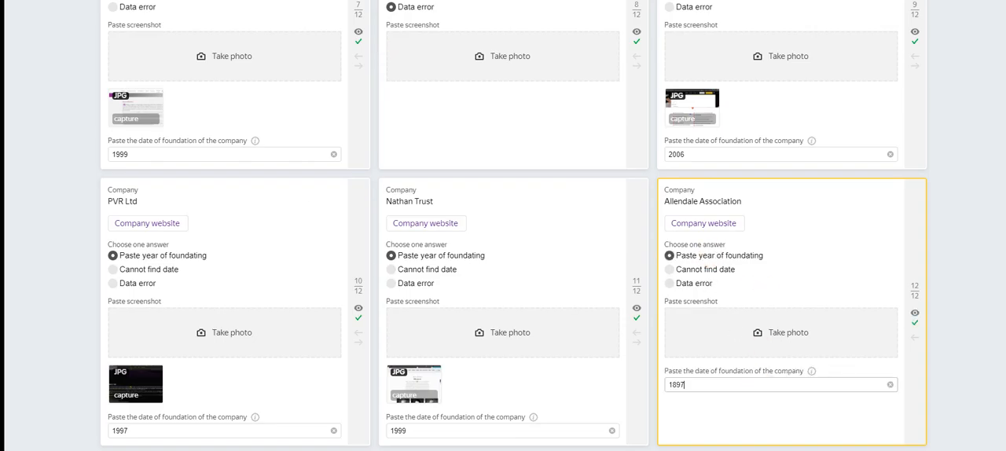
Step: Snip Allendale's About Us page with the year selected and save it as the JPEG file Capture on the Desktop, replacing the existing file
key(alt+Tab)
key(alt+Tab)
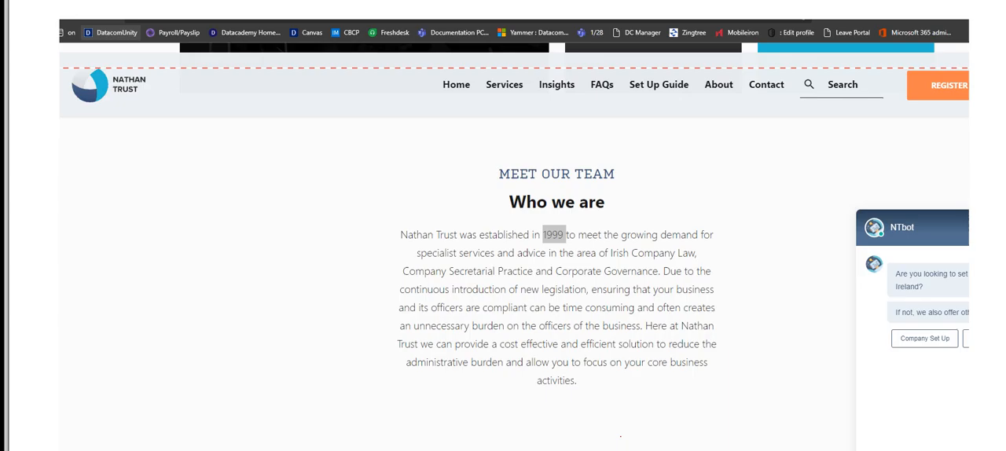
key(alt+Tab)
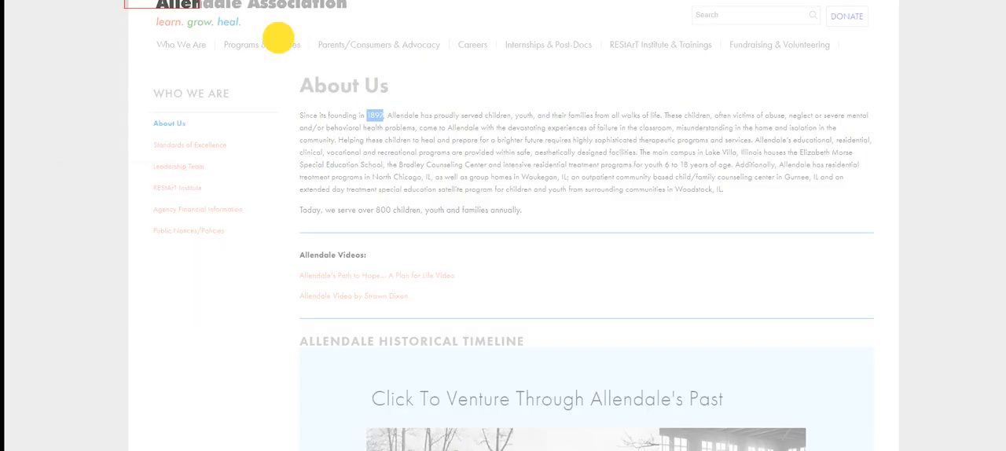
click(85, 0)
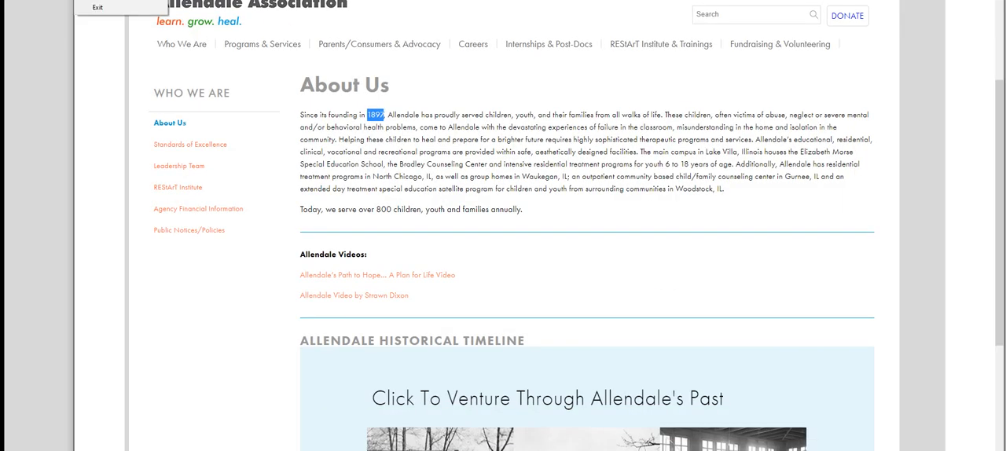
click(102, 0)
click(495, 217)
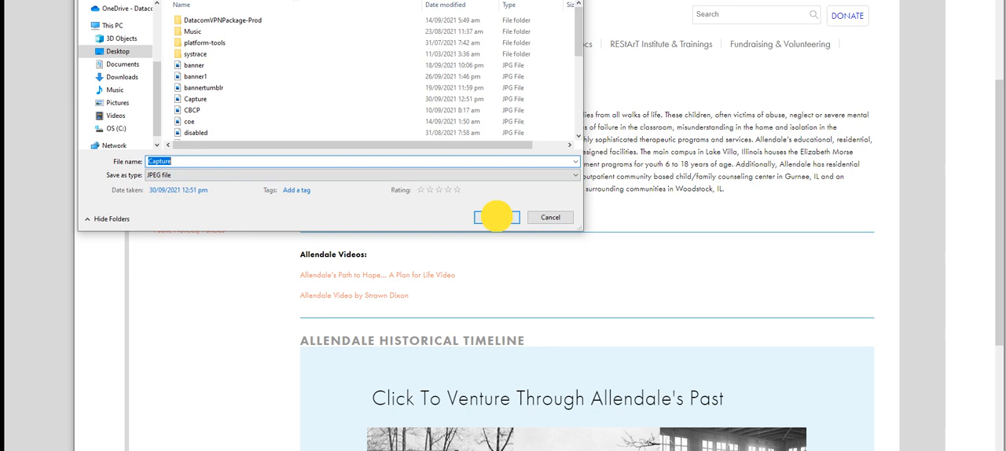
click(542, 203)
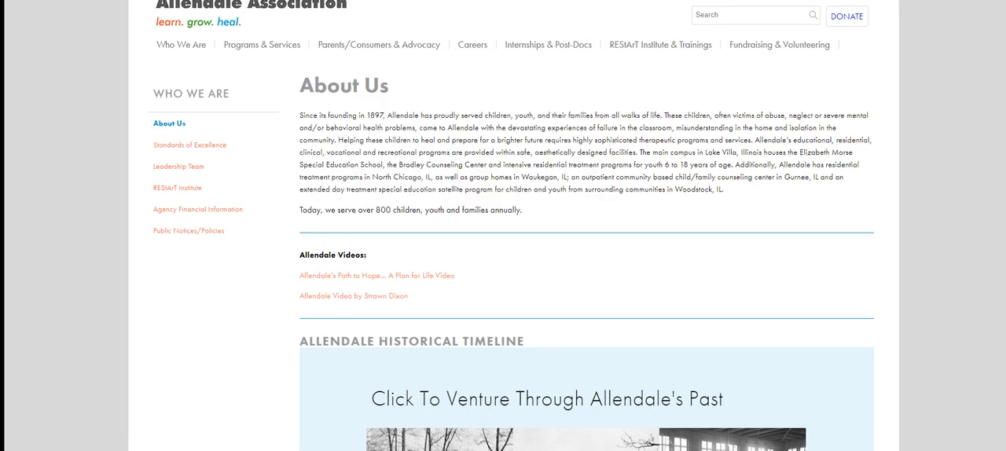
Step: Attach the Capture image from the Desktop to the Allendale Association card
key(alt+Tab)
click(770, 339)
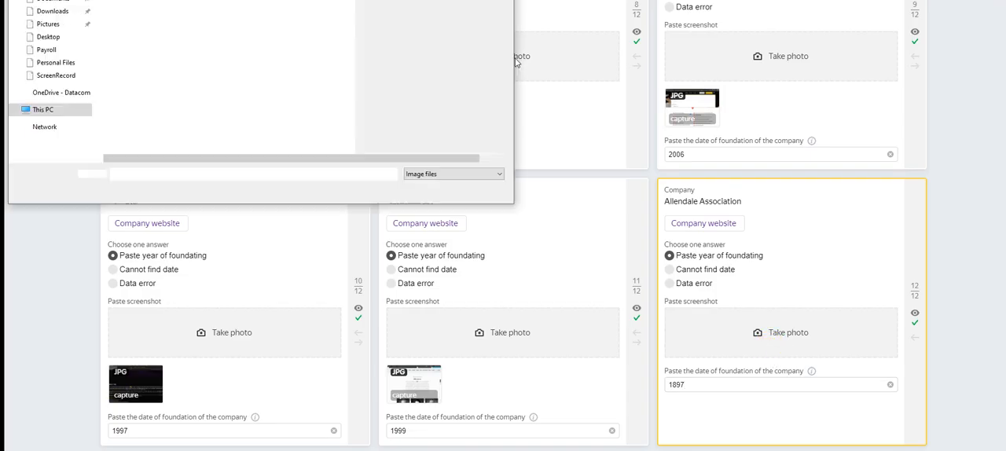
click(132, 83)
click(426, 190)
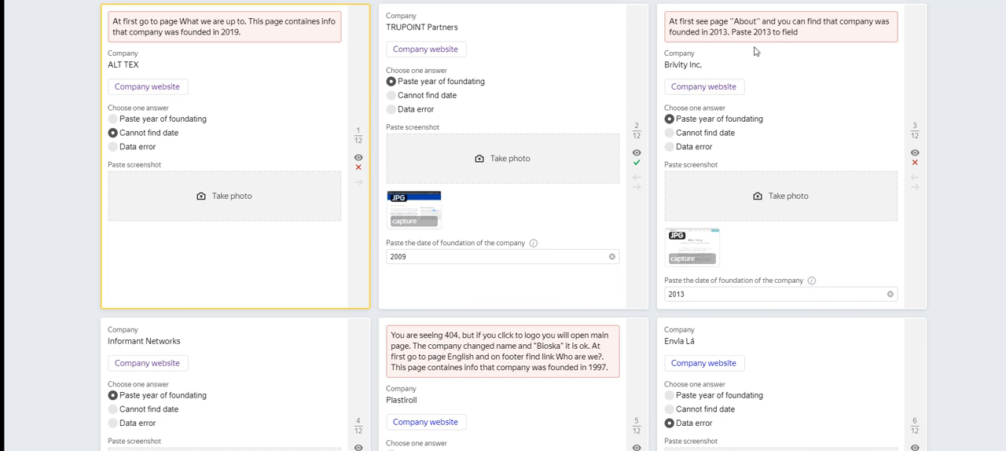
Step: Review the twelve checked task cards, reading the correction hints on the ones marked wrong
scroll(753, 50, down, 3)
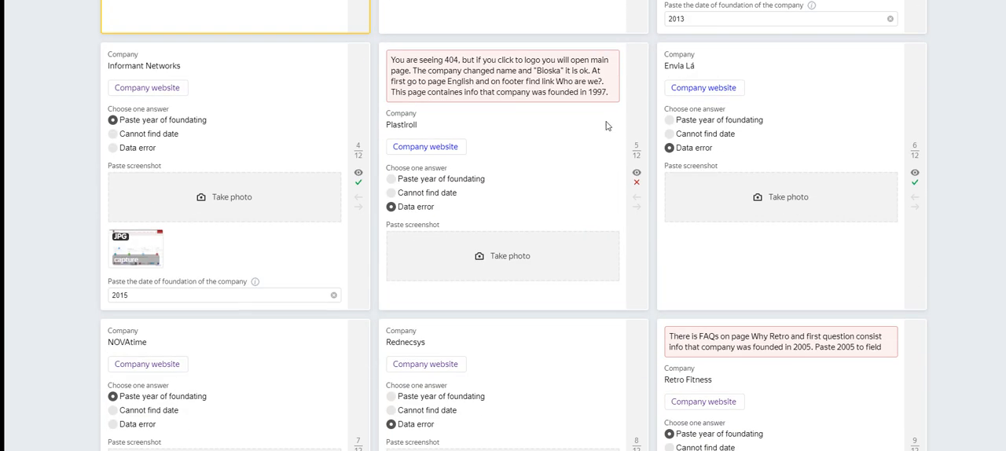
scroll(556, 128, down, 1)
scroll(557, 128, down, 2)
scroll(556, 128, up, 2)
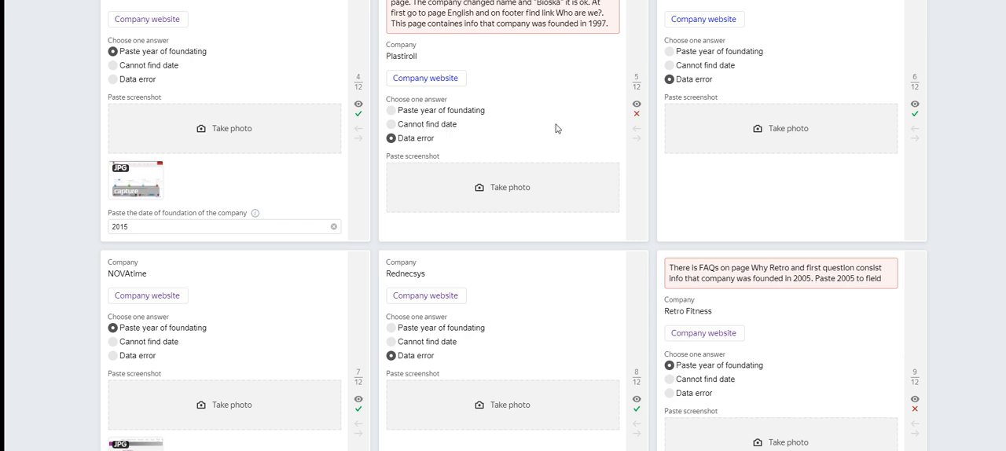
scroll(556, 128, down, 2)
scroll(804, 162, down, 2)
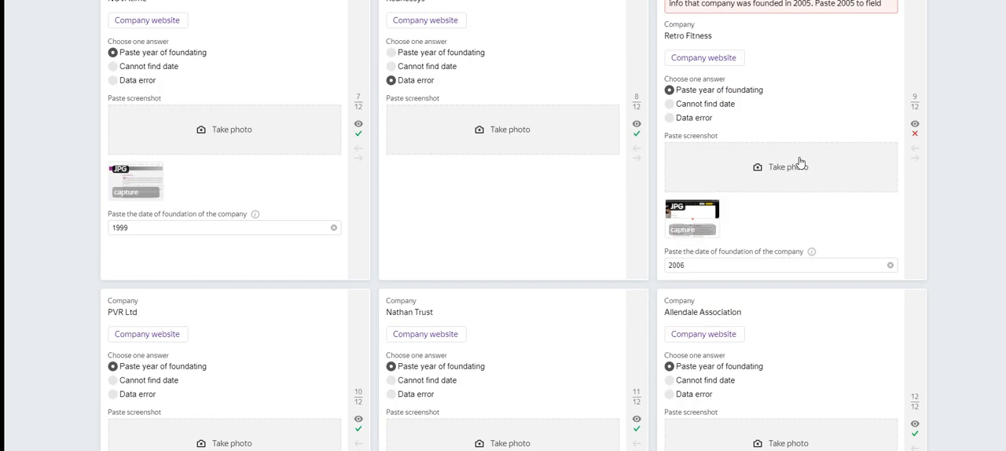
scroll(563, 139, up, 7)
scroll(469, 173, down, 3)
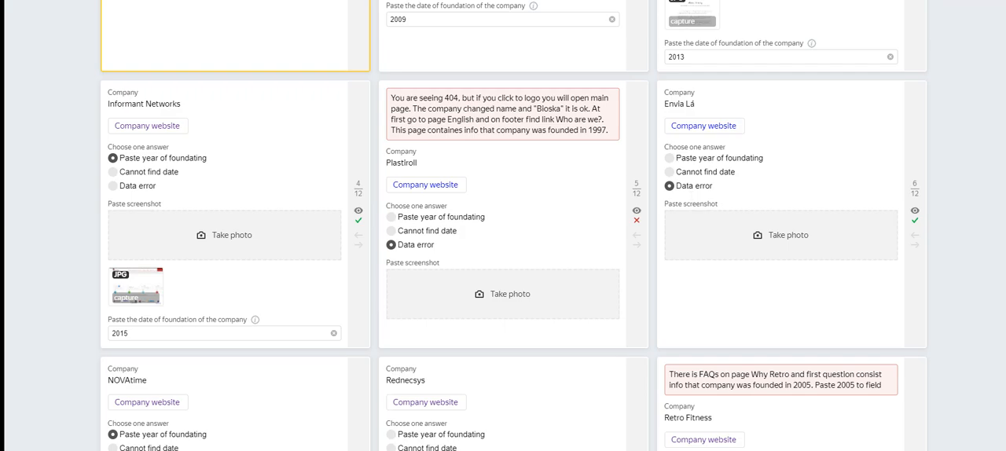
scroll(777, 299, down, 6)
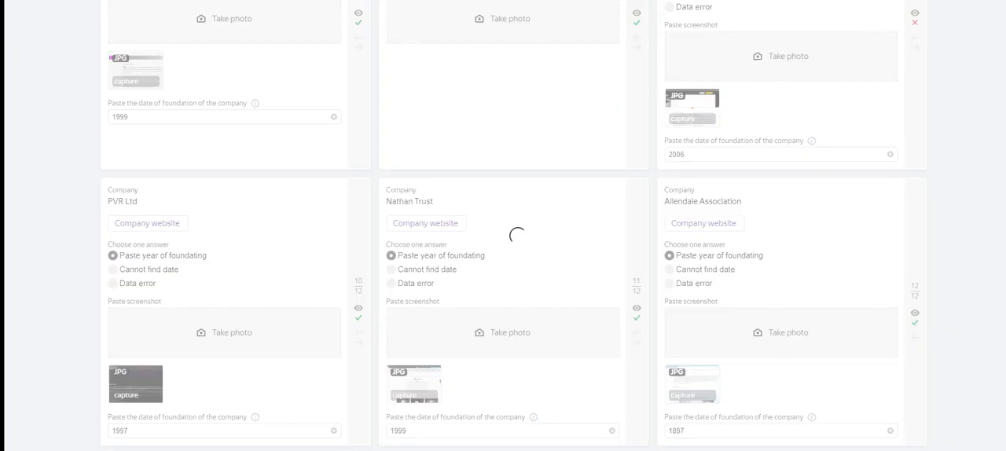
scroll(565, 252, up, 10)
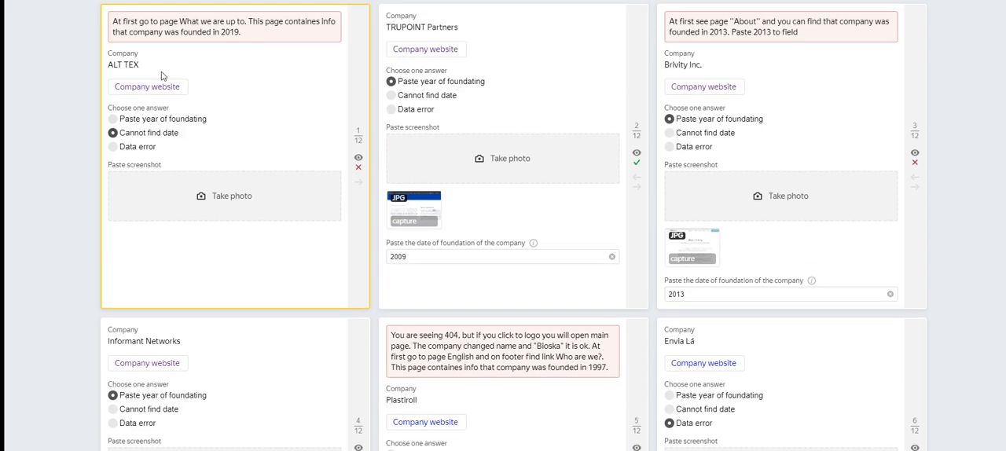
Step: Open the ALT TEX website from its card and look through the What We're Up To page for the founding year
click(165, 92)
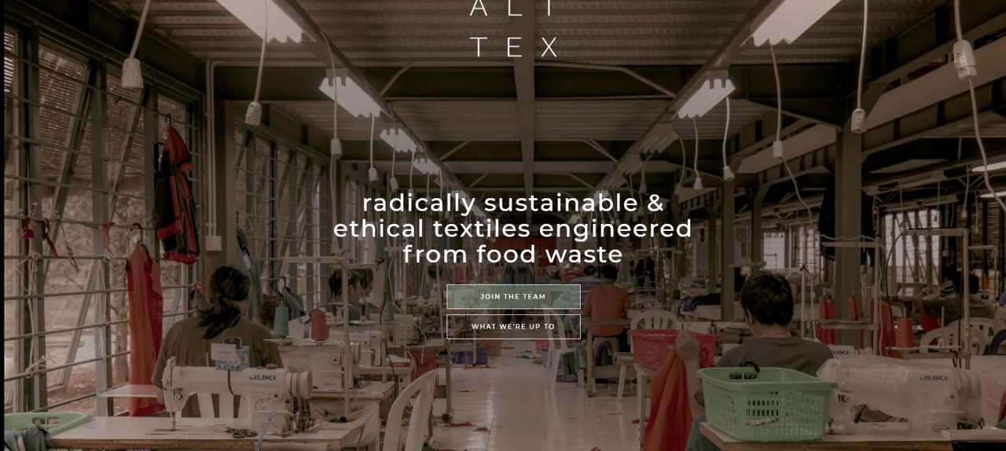
click(512, 324)
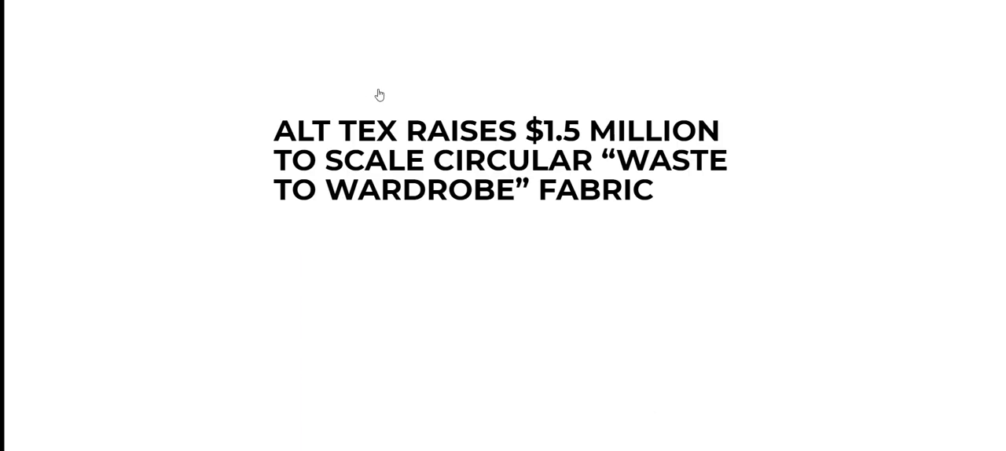
scroll(486, 209, down, 5)
scroll(486, 209, down, 1)
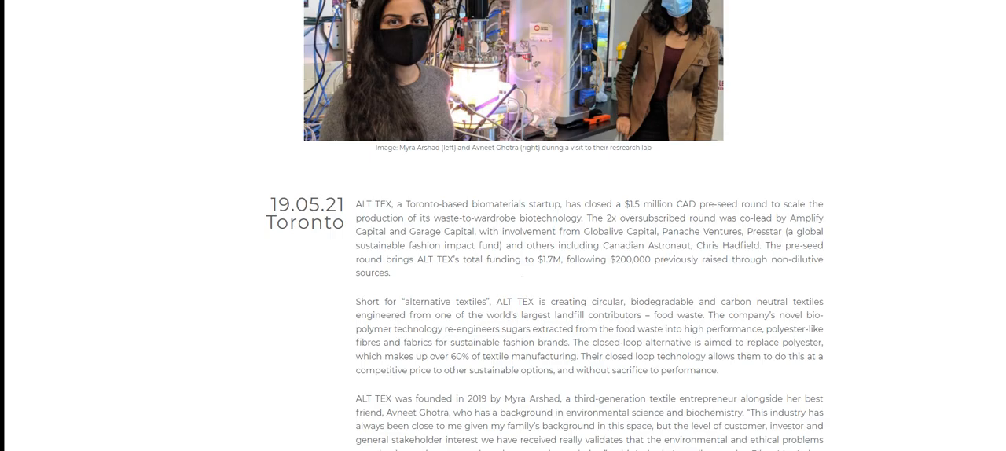
key(ctrl+w)
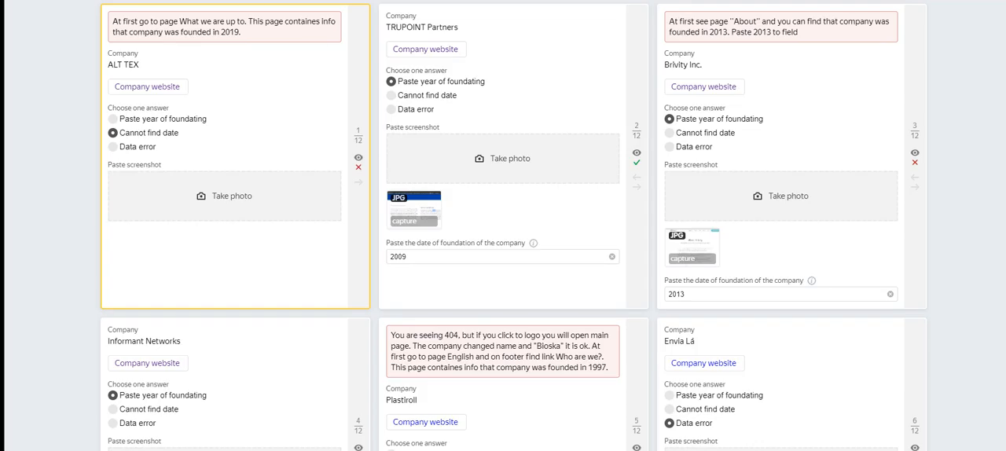
Step: Copy the founding year 2019 from the third paragraph of the ALT TEX article and return to the task cards
key(ctrl+Tab)
scroll(509, 203, down, 1)
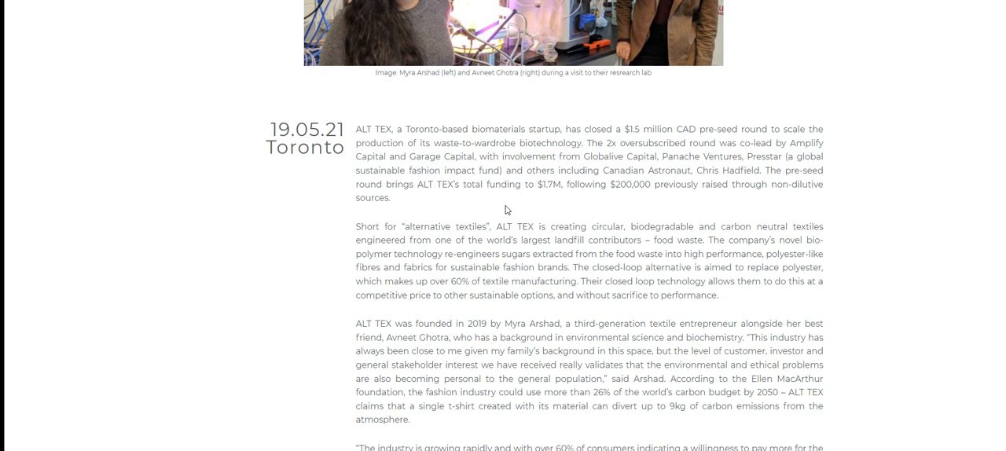
scroll(506, 210, down, 3)
scroll(510, 203, up, 3)
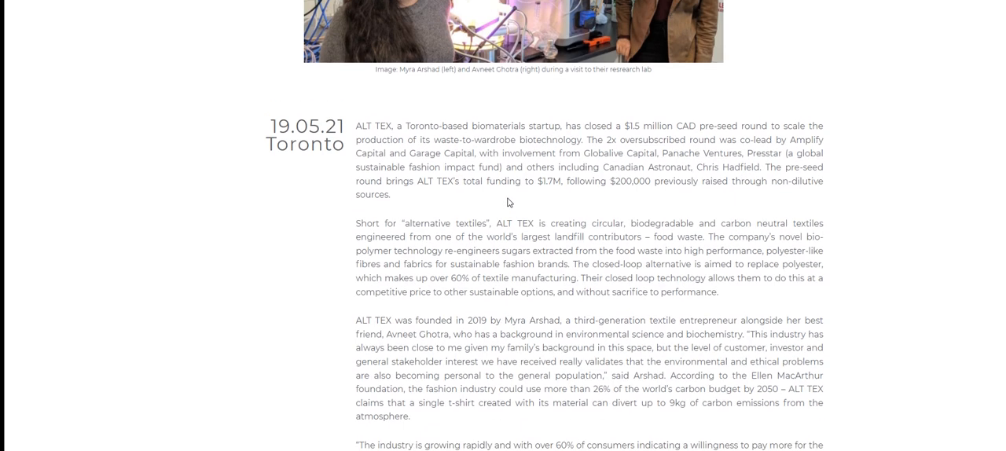
double_click(476, 323)
key(ctrl+c)
key(ctrl+Tab)
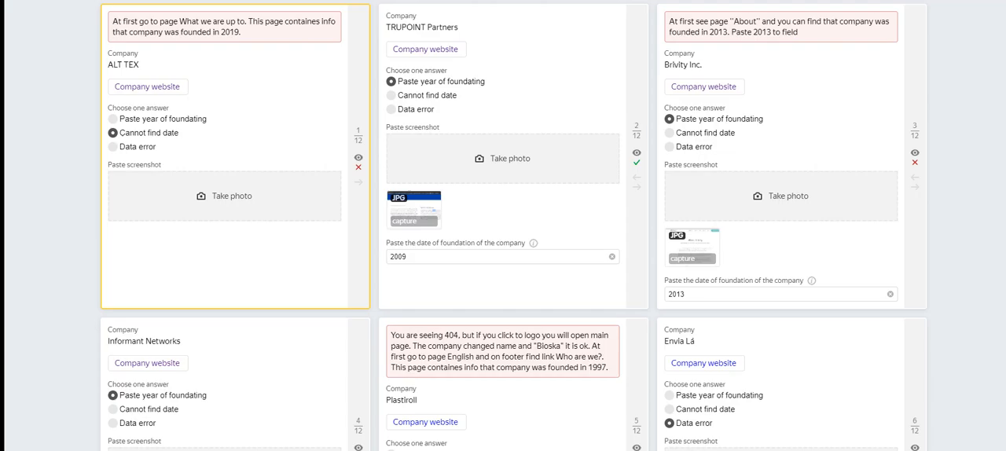
Step: Change the ALT TEX answer to Paste year of foundating and paste 2019 as the company's foundation date
click(157, 120)
click(209, 196)
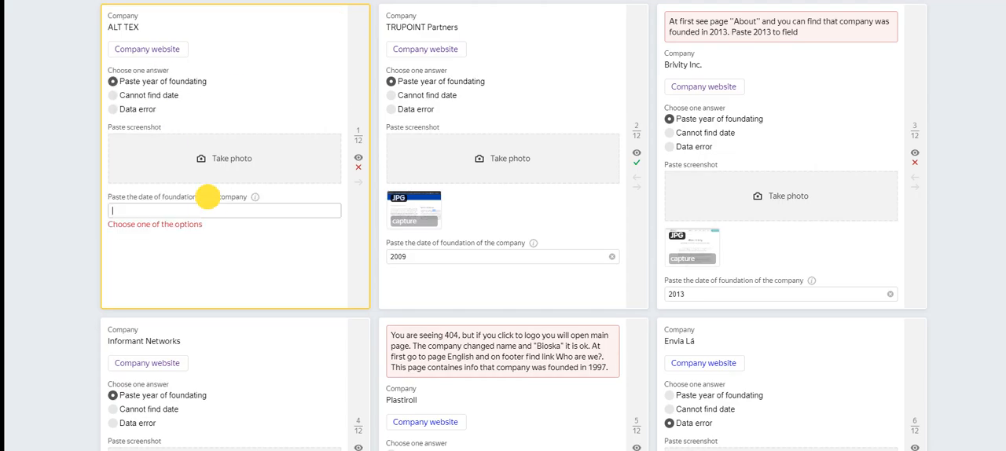
key(ctrl+v)
Step: Snip the ALT TEX article with 2019 selected and save it as the JPEG file Capture on the Desktop, replacing the existing file
key(ctrl+Tab)
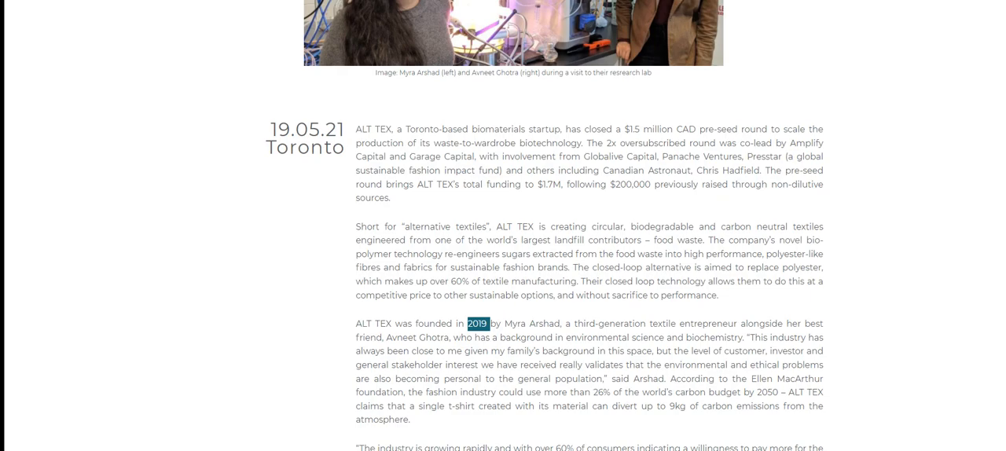
key(ctrl+Tab)
key(ctrl+shift+Tab)
key(ctrl+Print)
click(175, 8)
drag(86, 0, 960, 450)
click(51, 0)
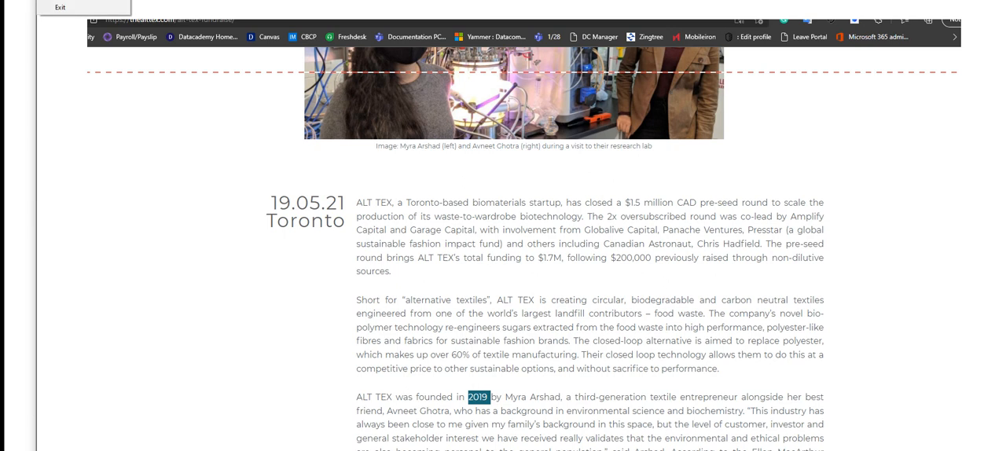
click(71, 0)
click(161, 103)
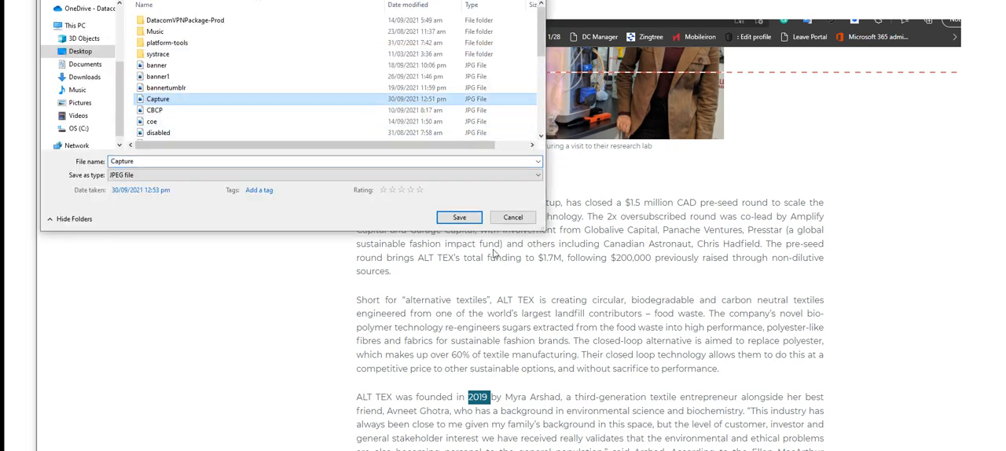
click(459, 217)
click(523, 210)
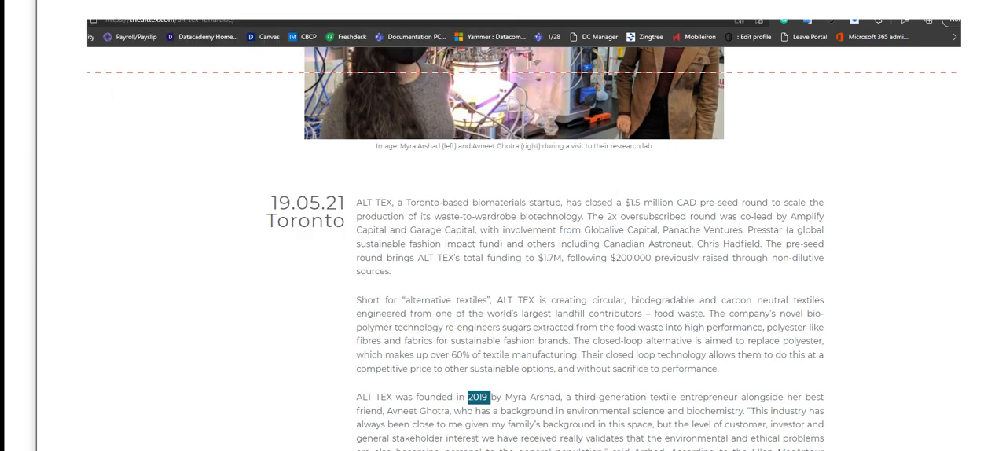
click(7, 62)
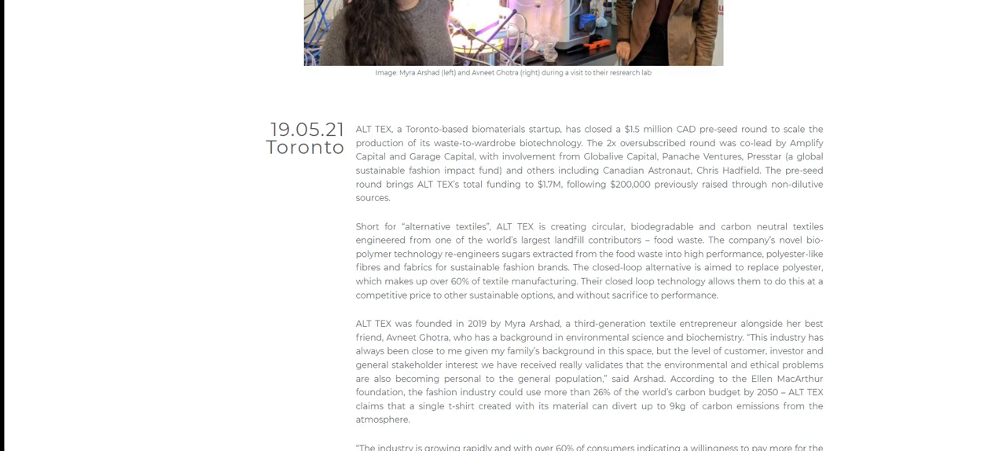
Step: Attach the Capture image from the Desktop to the ALT TEX card
key(ctrl+shift+Tab)
click(210, 157)
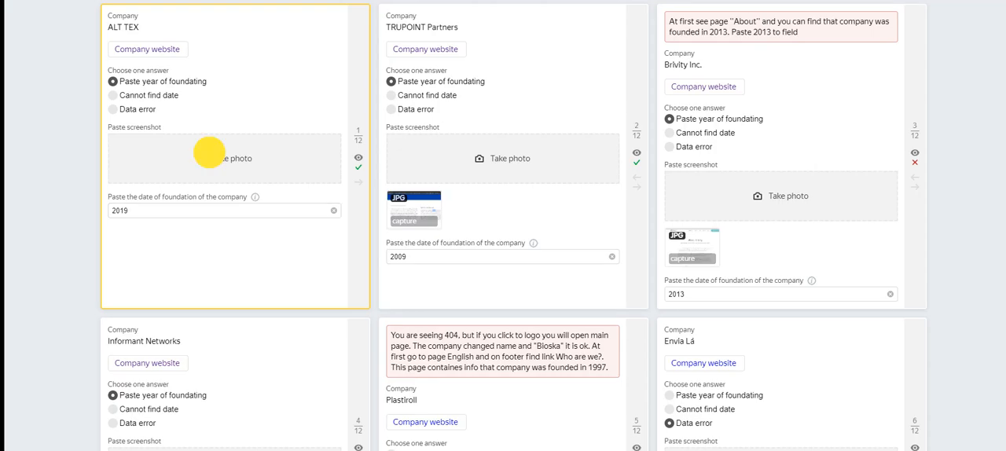
click(141, 119)
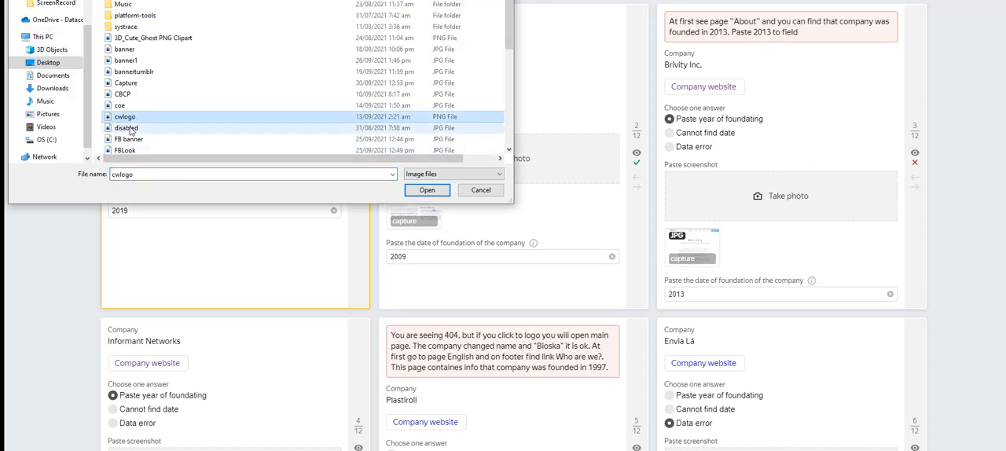
click(126, 83)
click(426, 189)
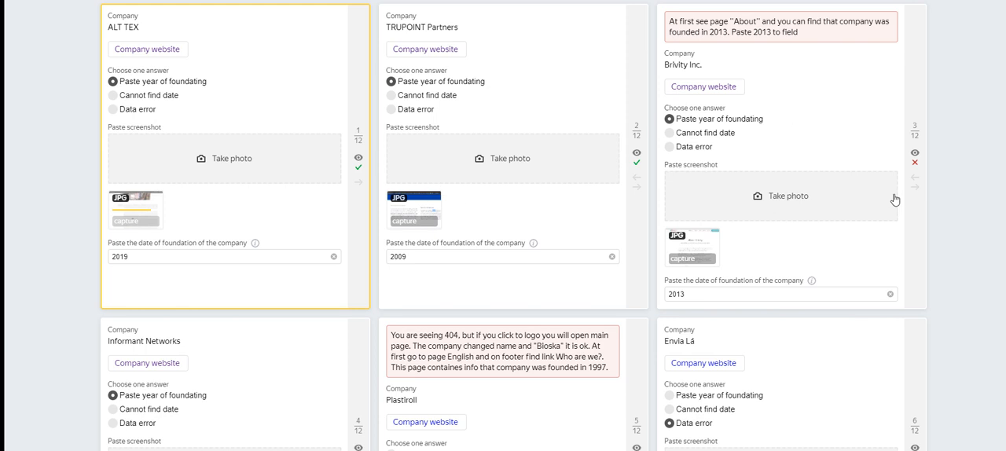
Step: Open the Brivity Inc. company website, go to its About page and select the founding year 2013 in the first paragraph
click(713, 87)
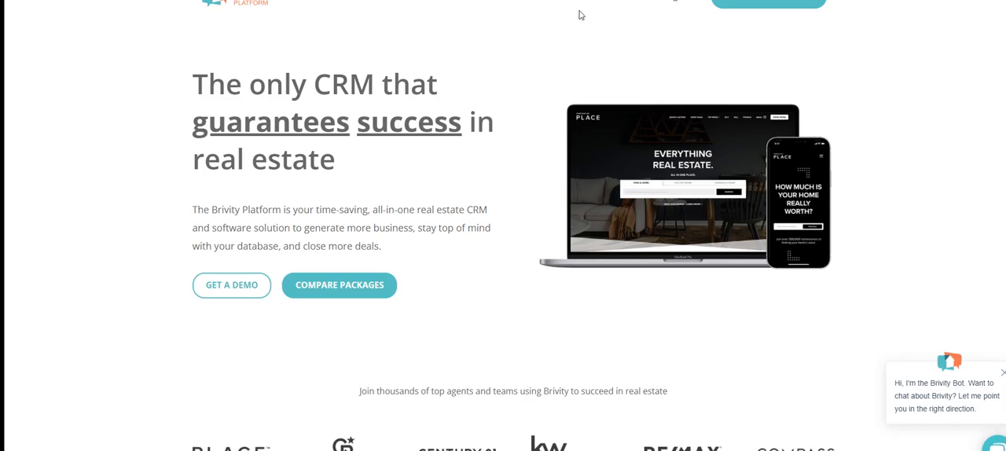
mouse_move(467, 2)
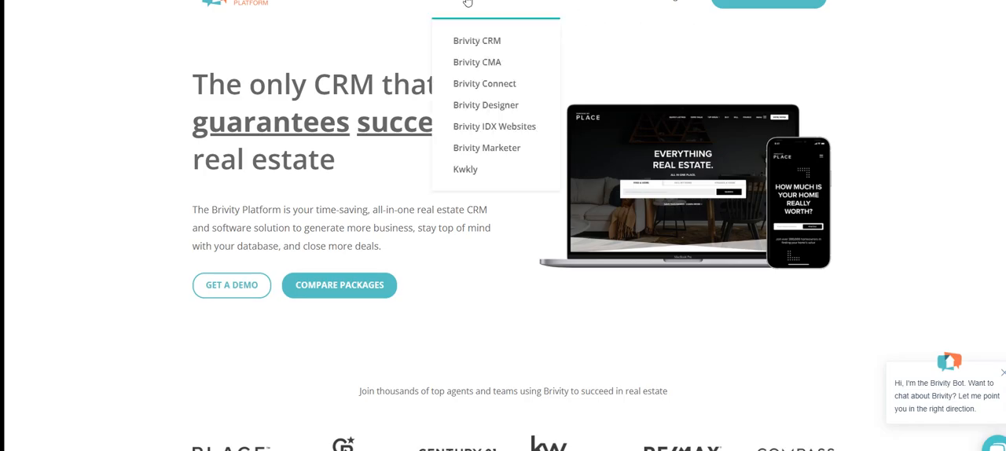
scroll(799, 187, down, 3)
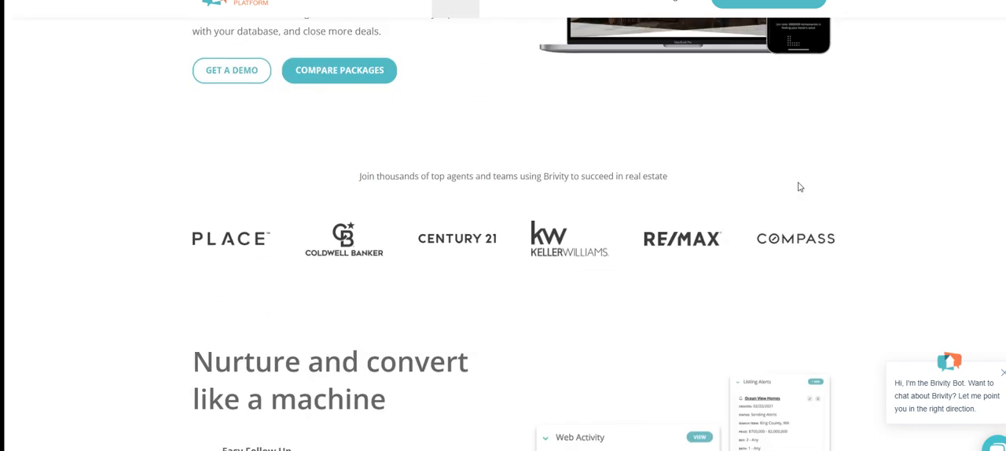
scroll(747, 195, down, 12)
scroll(462, 174, up, 4)
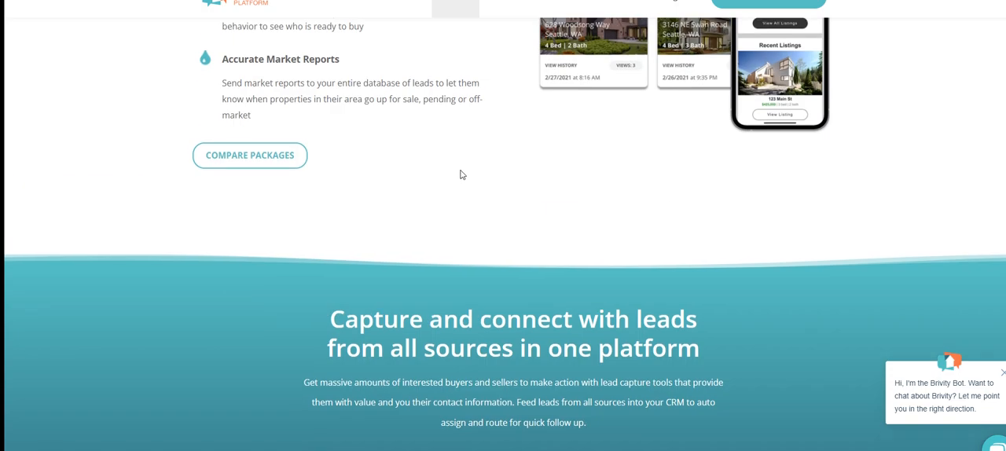
scroll(462, 175, down, 15)
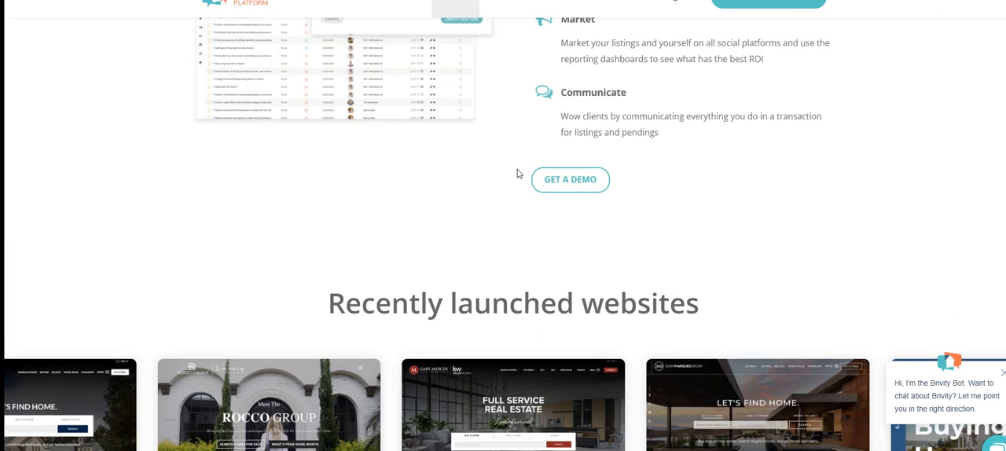
scroll(517, 173, down, 15)
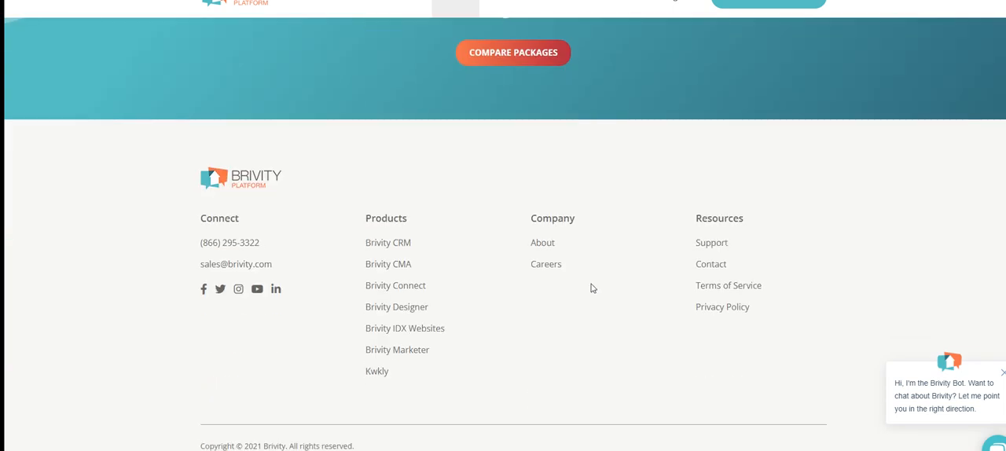
click(555, 245)
click(549, 245)
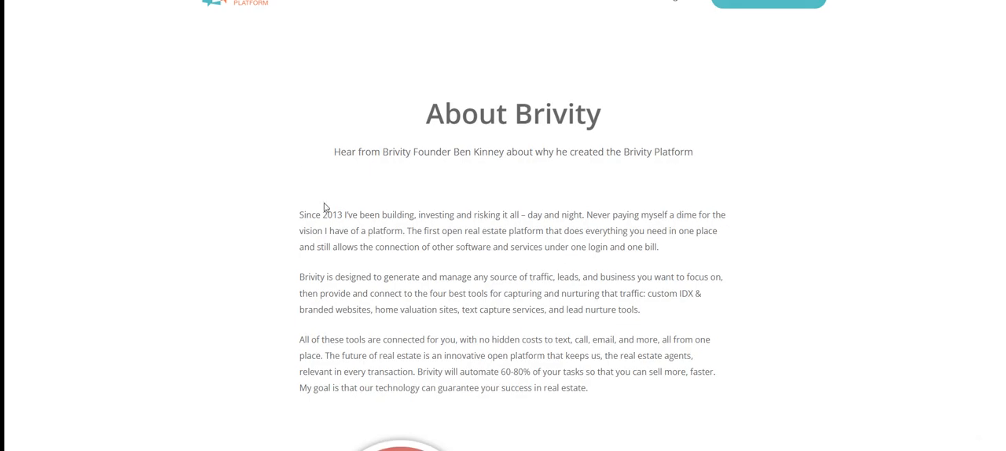
double_click(325, 208)
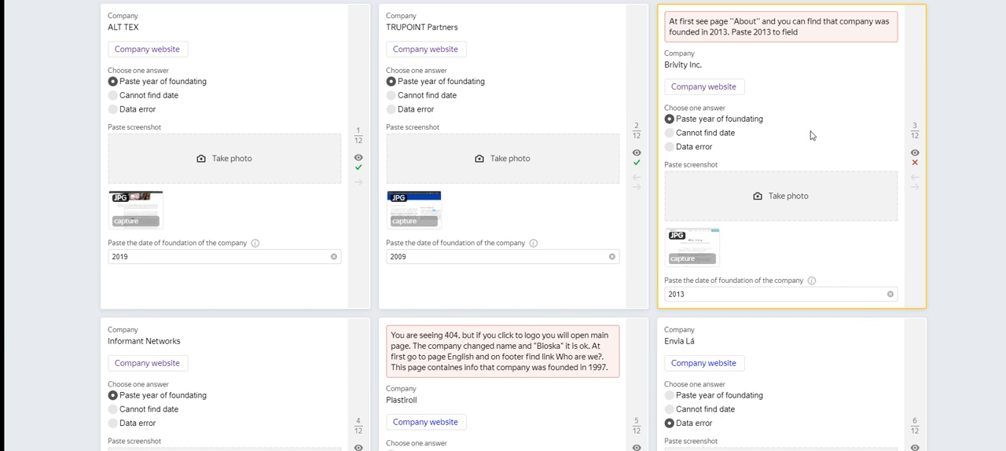
Step: Keep Paste year of foundating as the Brivity Inc. answer and re-enter 2013 as its foundation date
click(719, 120)
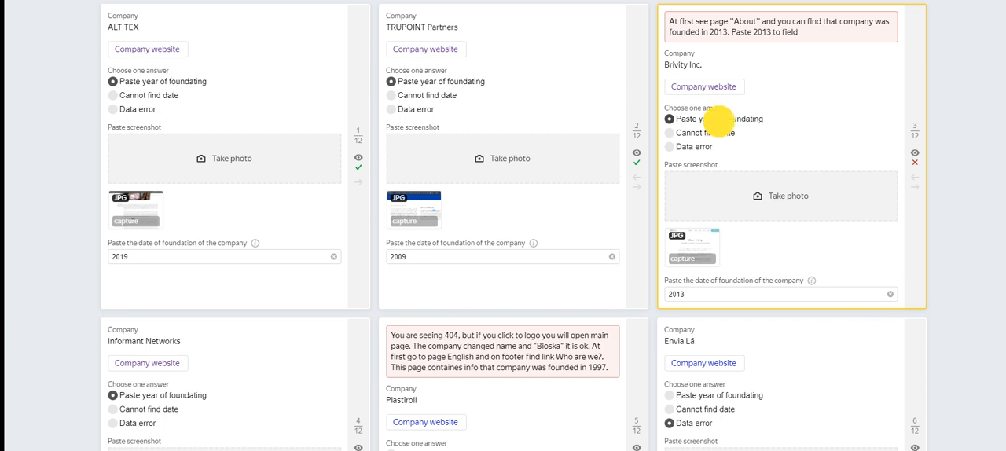
click(704, 293)
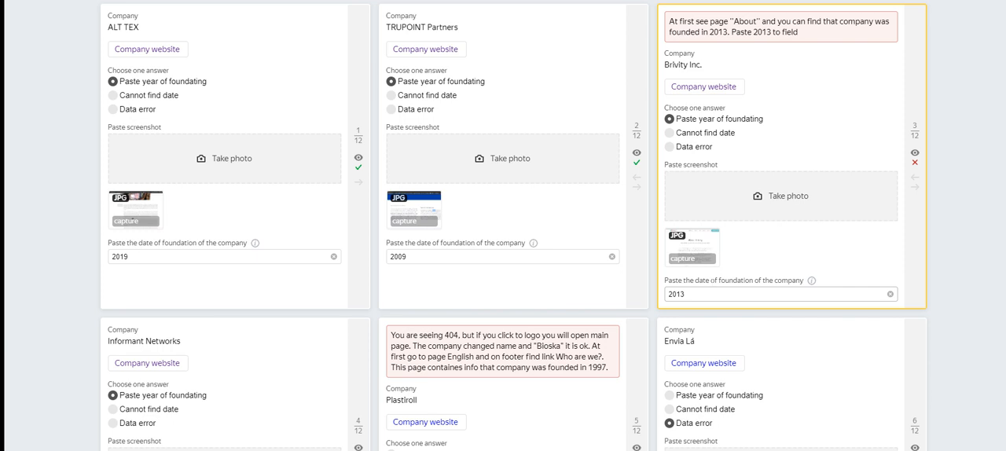
click(718, 269)
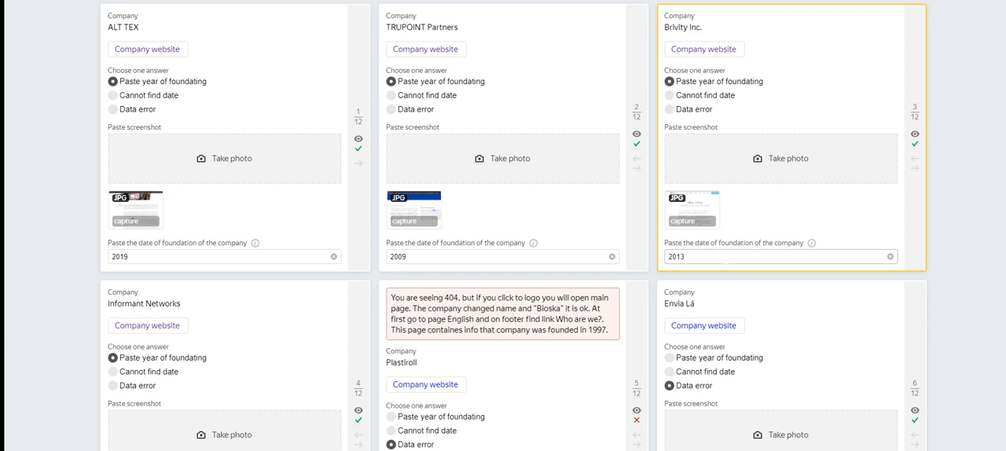
Step: Open the Plastiroll company website from its card, dismiss the translation offer and return to the task cards
scroll(494, 315, down, 3)
click(541, 191)
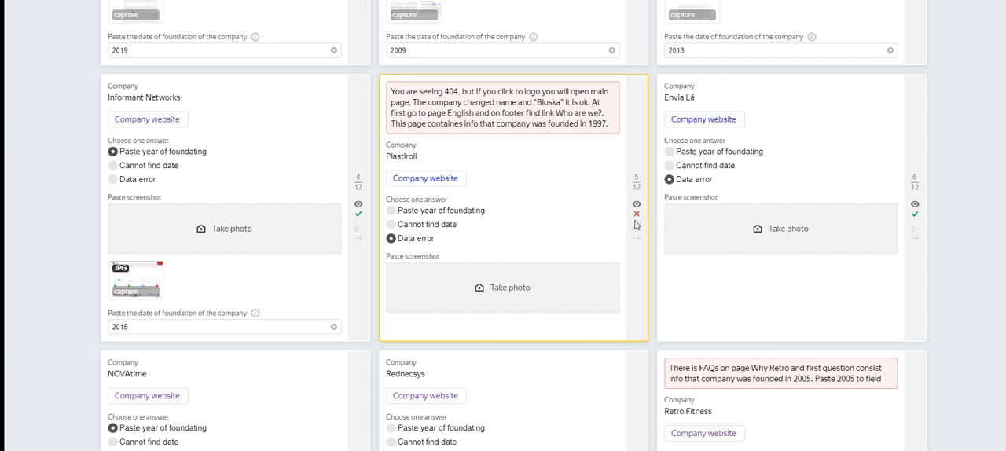
click(437, 181)
key(ctrl+Tab)
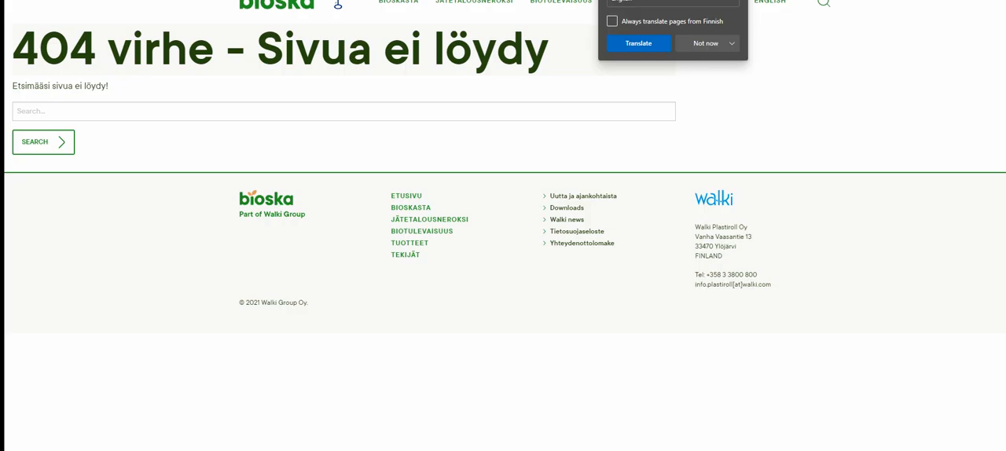
click(715, 46)
click(787, 58)
key(ctrl+shift+Tab)
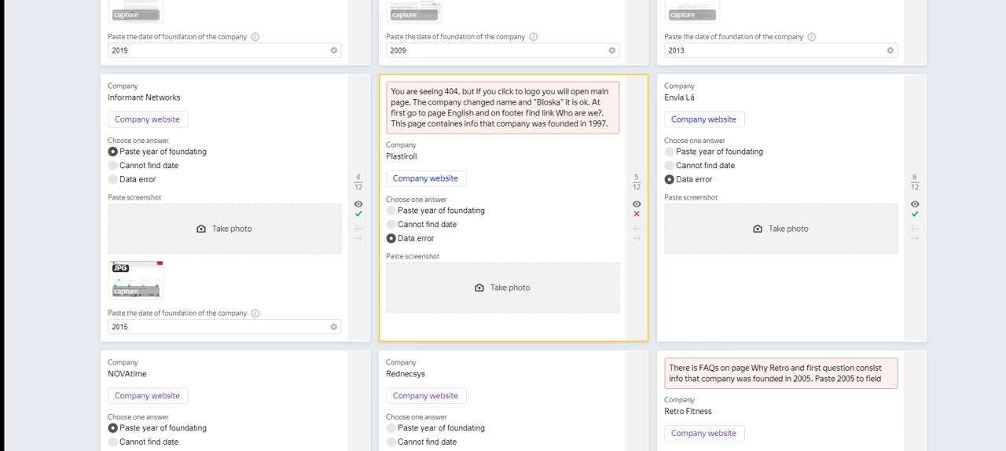
Step: Copy 1997 from the Plastiroll hint, change the answer to Paste year of foundating and paste 1997 as the foundation date
double_click(597, 123)
key(ctrl+c)
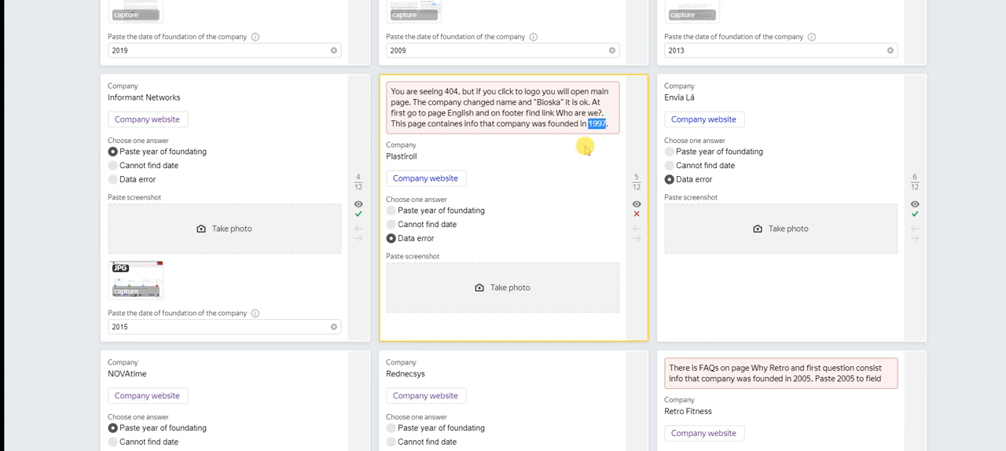
click(416, 205)
click(436, 211)
click(461, 279)
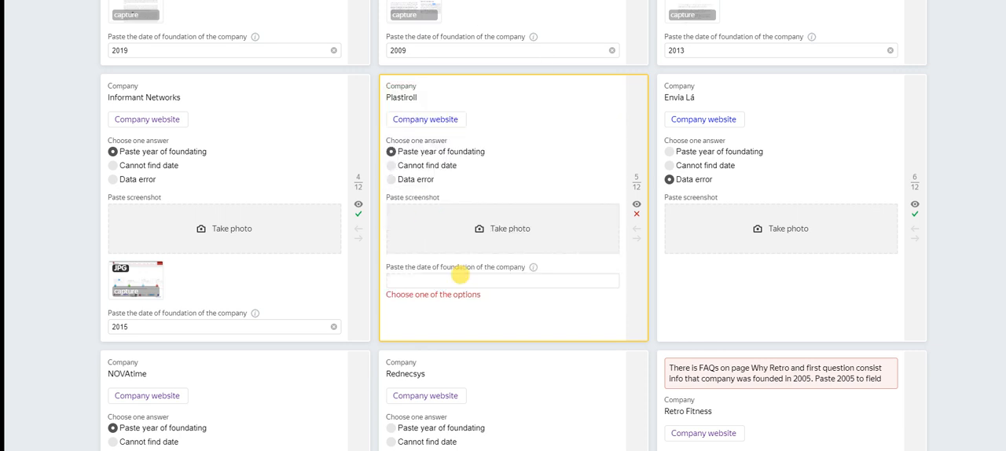
key(ctrl+v)
scroll(515, 186, up, 3)
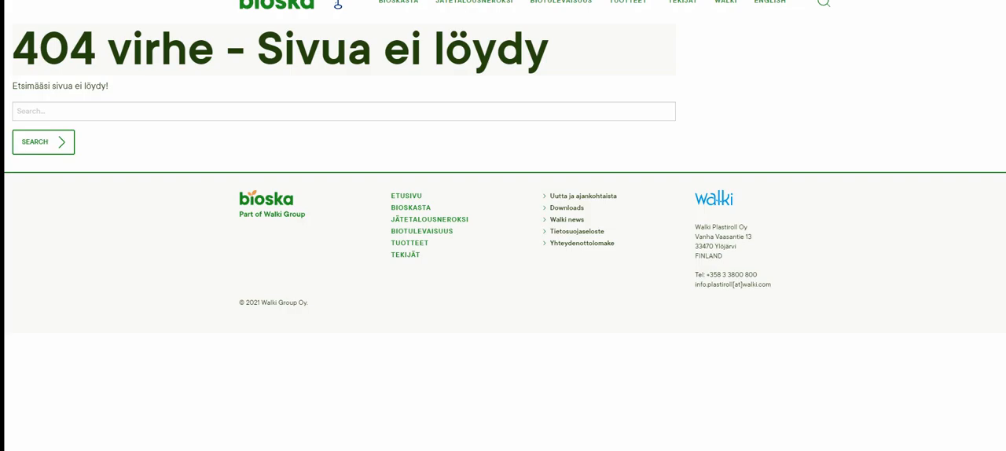
Step: Open the Bioska main page through its logo and look for the company's founding year
click(264, 12)
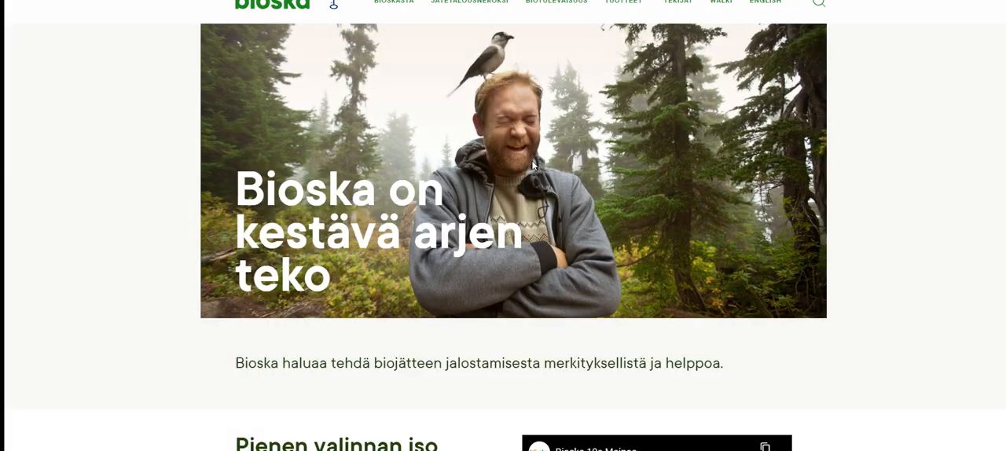
scroll(532, 165, down, 3)
scroll(505, 175, down, 7)
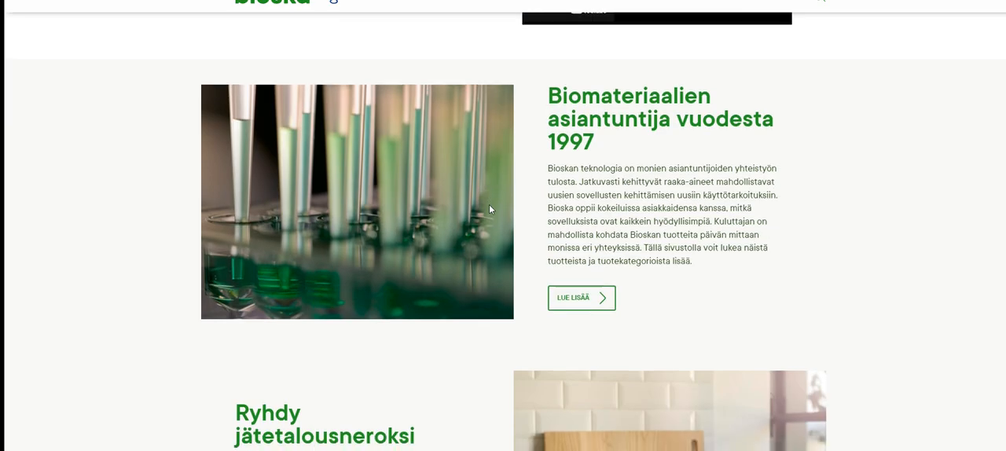
scroll(397, 168, down, 1)
Step: Try to translate the Finnish Bioska page to English, with pages from Finnish set to always be translated
right_click(398, 168)
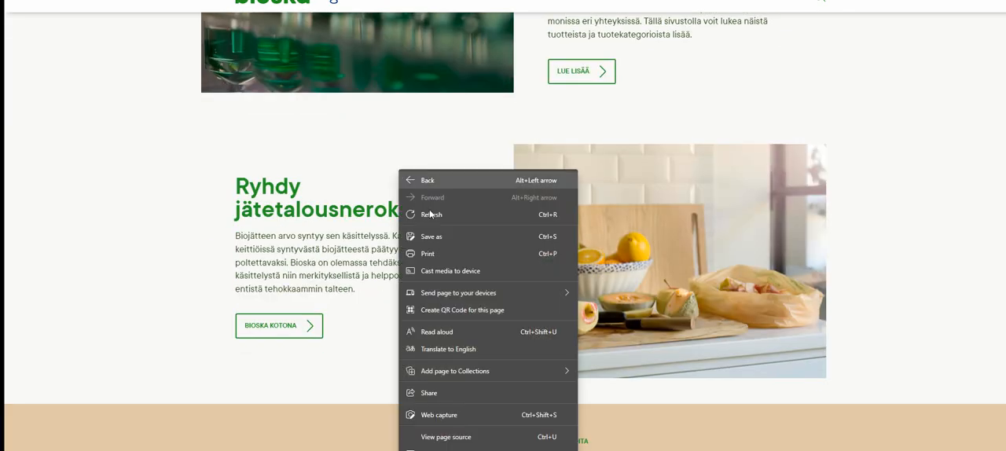
click(481, 348)
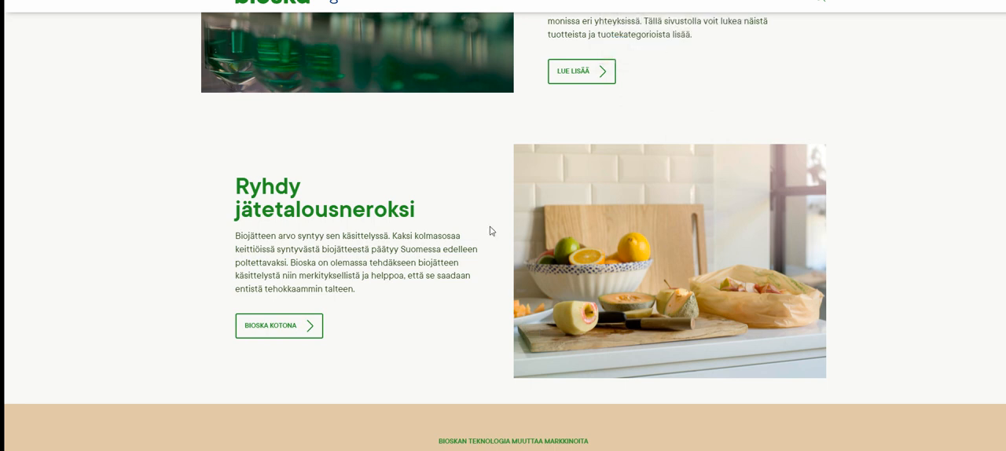
right_click(442, 128)
click(370, 160)
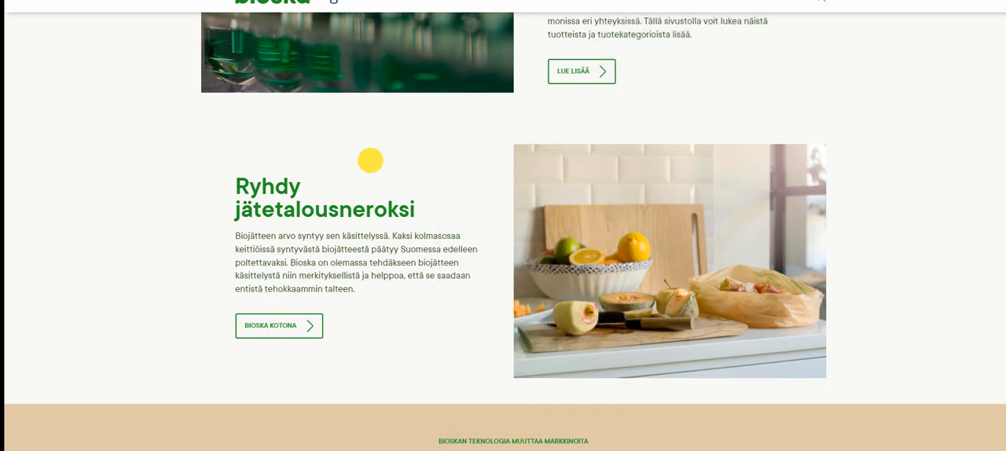
scroll(430, 228, down, 4)
scroll(431, 228, down, 15)
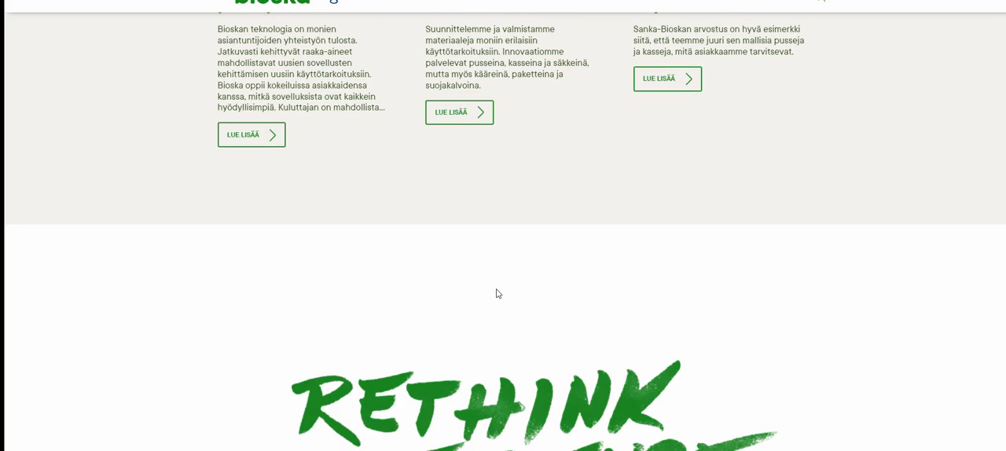
scroll(496, 294, down, 12)
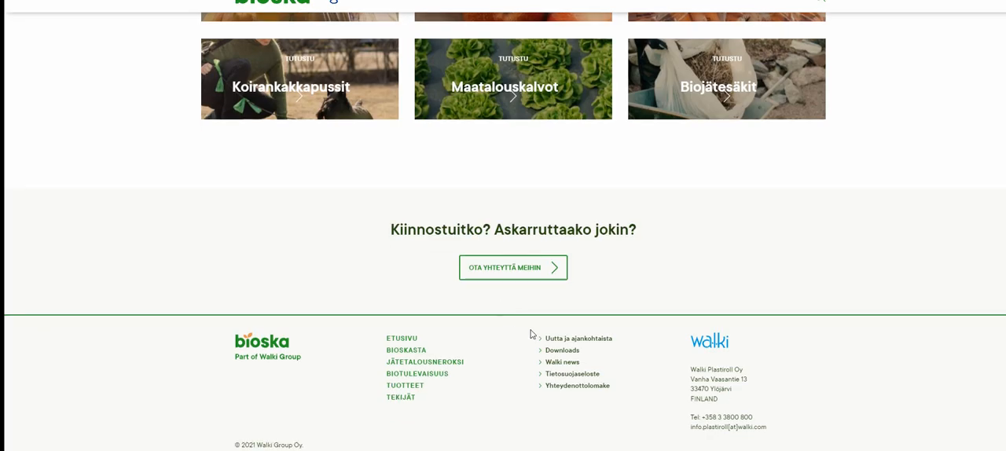
right_click(312, 246)
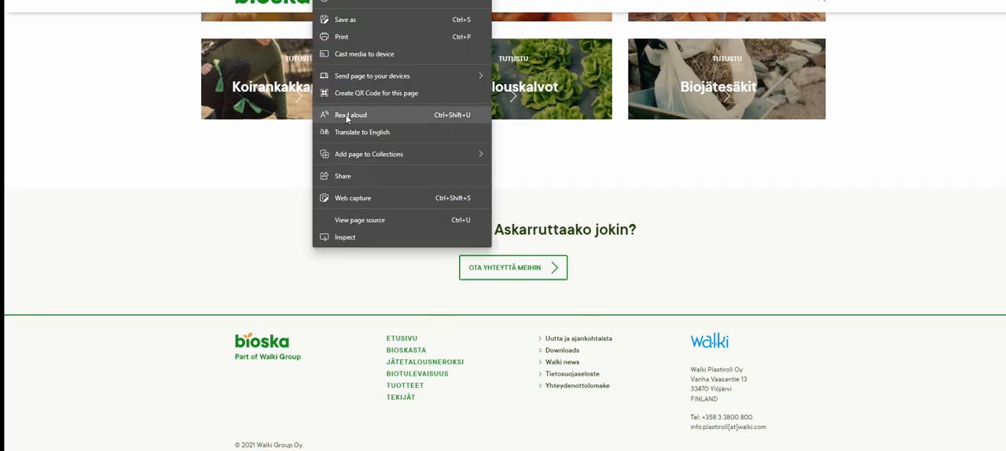
click(215, 134)
right_click(220, 134)
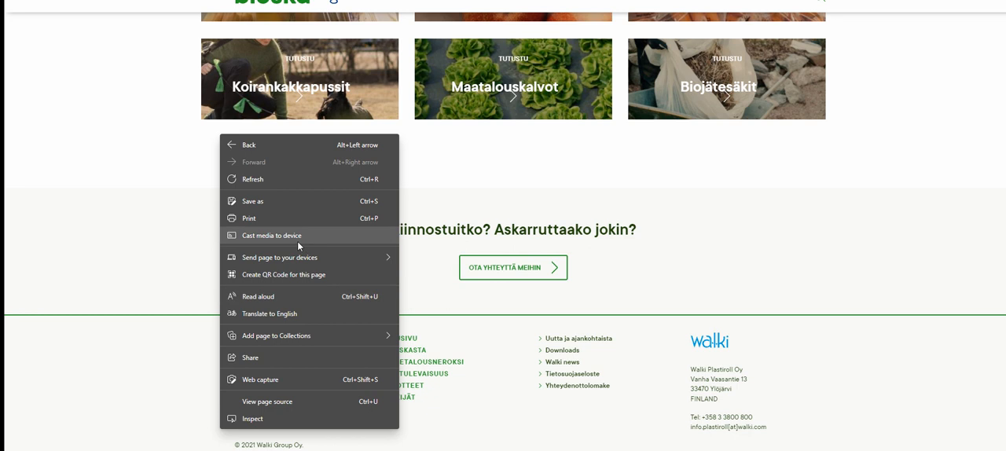
click(307, 313)
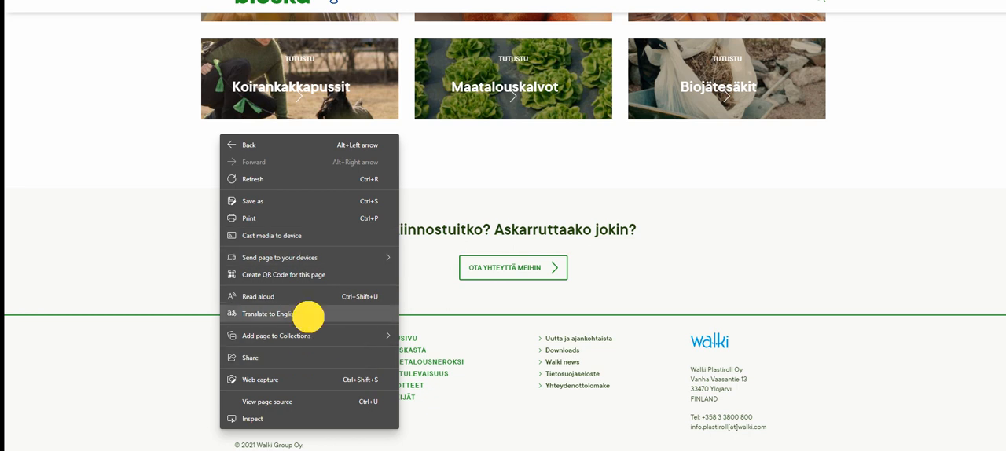
click(652, 21)
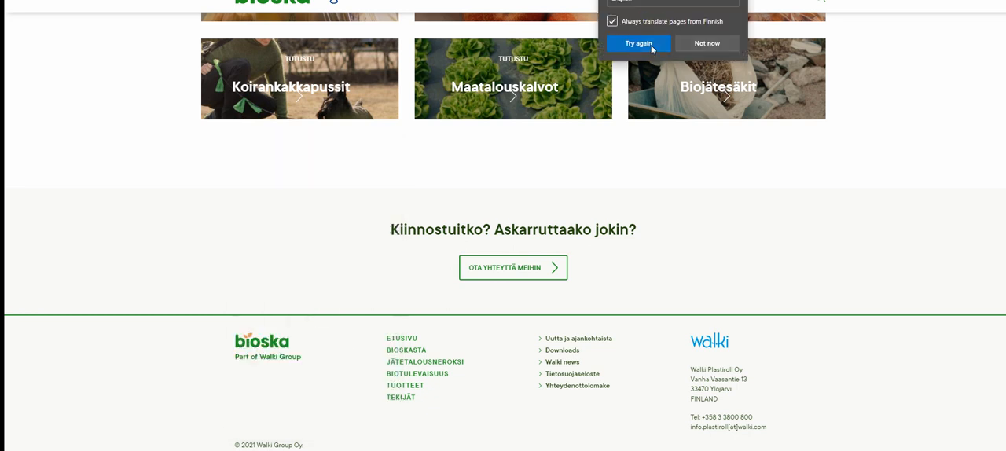
click(645, 43)
click(660, 44)
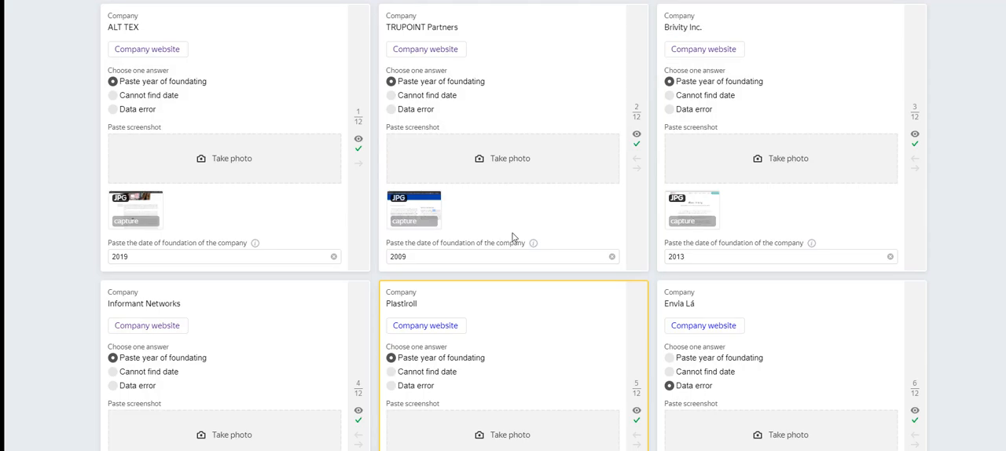
Step: Return to the task cards and check which answers are still marked wrong
scroll(512, 233, down, 3)
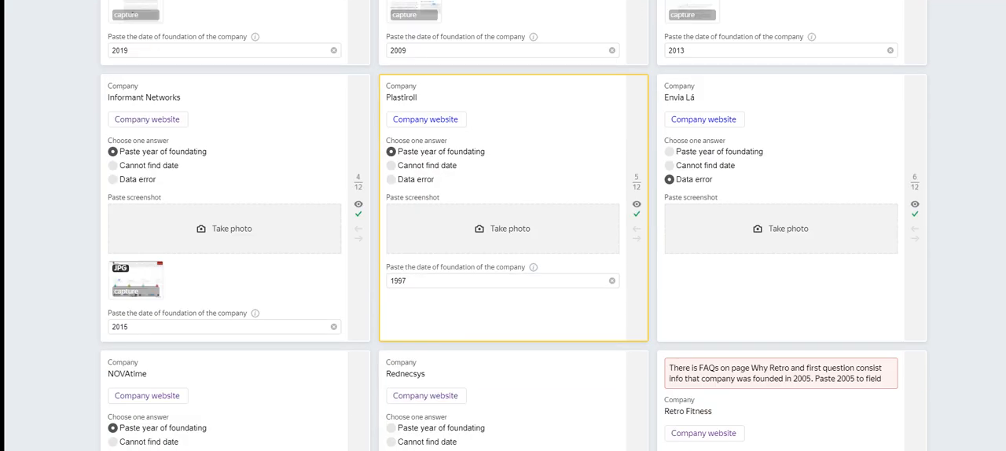
scroll(485, 226, up, 3)
scroll(484, 226, down, 6)
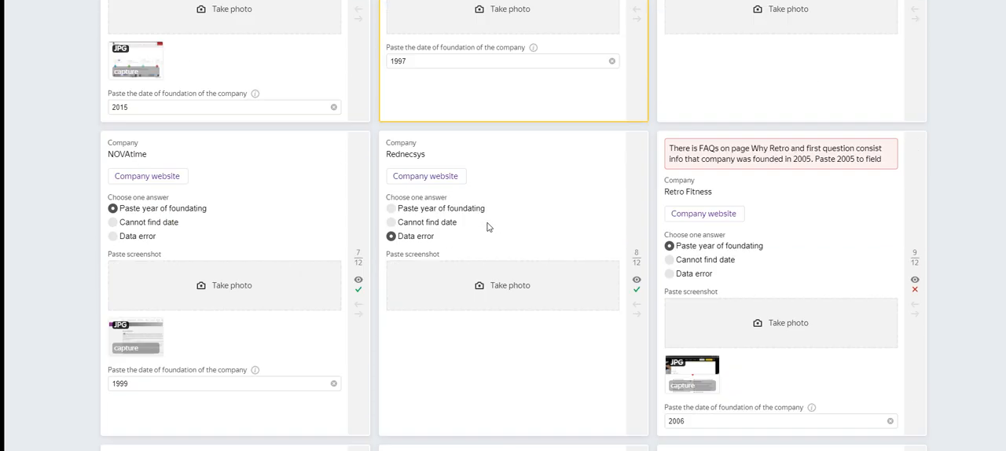
scroll(487, 227, up, 2)
scroll(487, 227, up, 4)
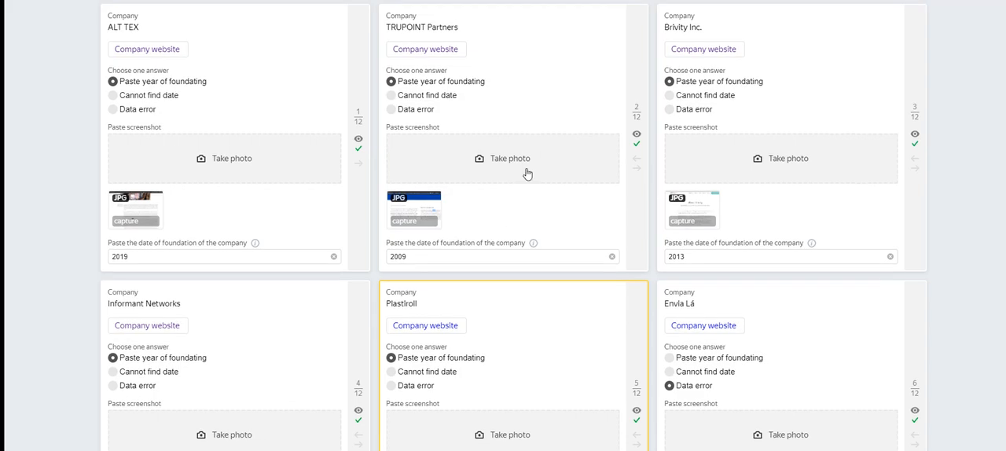
scroll(505, 181, down, 6)
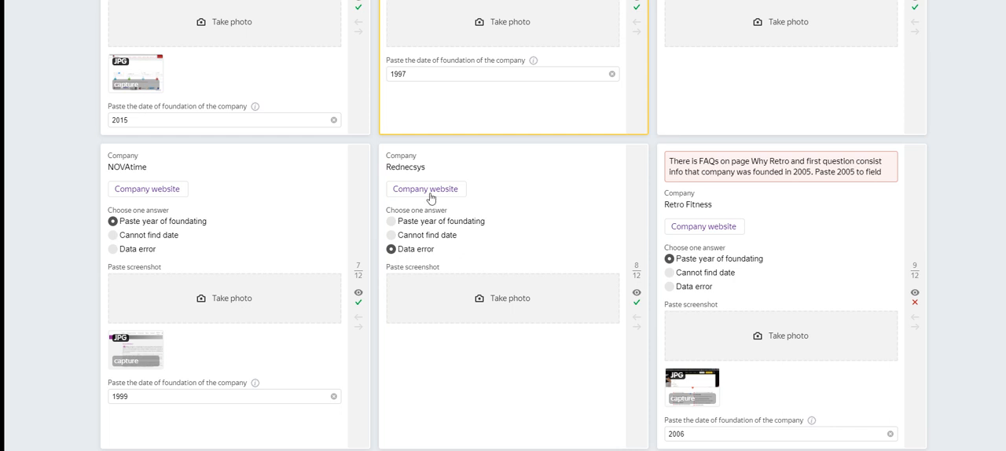
scroll(404, 197, up, 3)
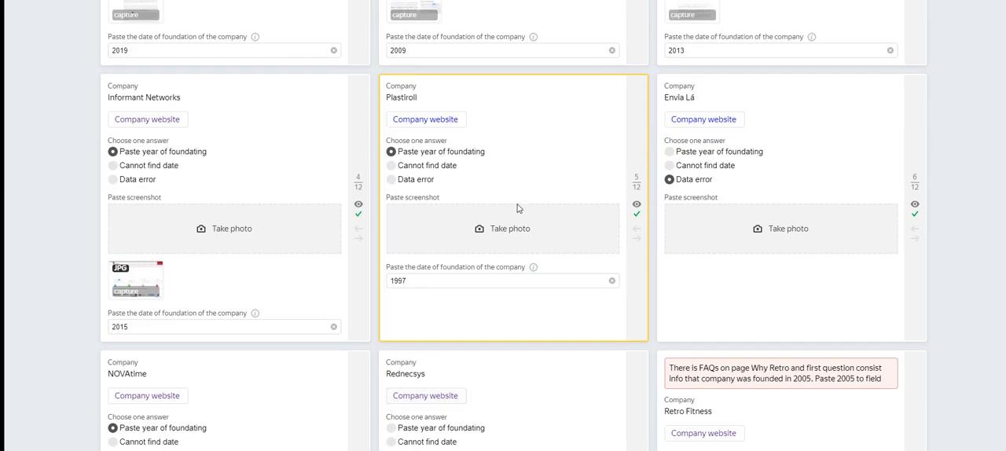
scroll(460, 238, up, 2)
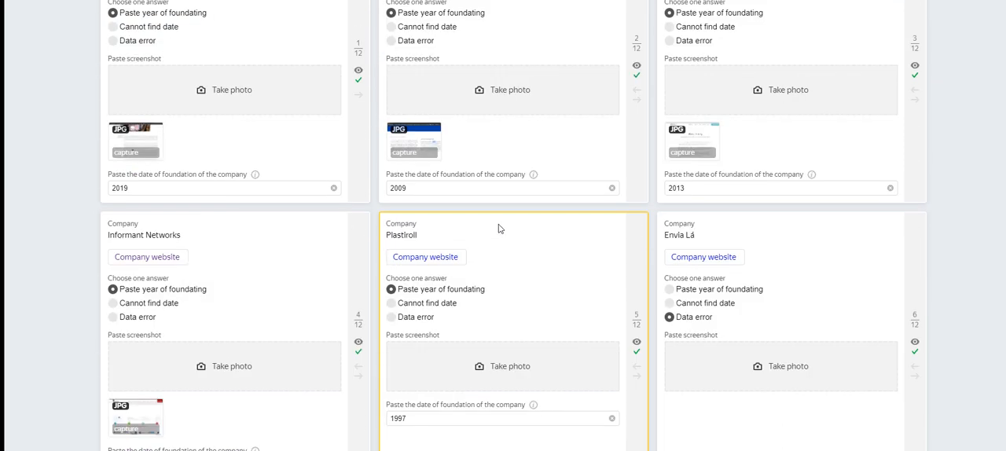
Step: Review the first task cards and recheck the Plastiroll company website, closing it when done
scroll(498, 229, down, 2)
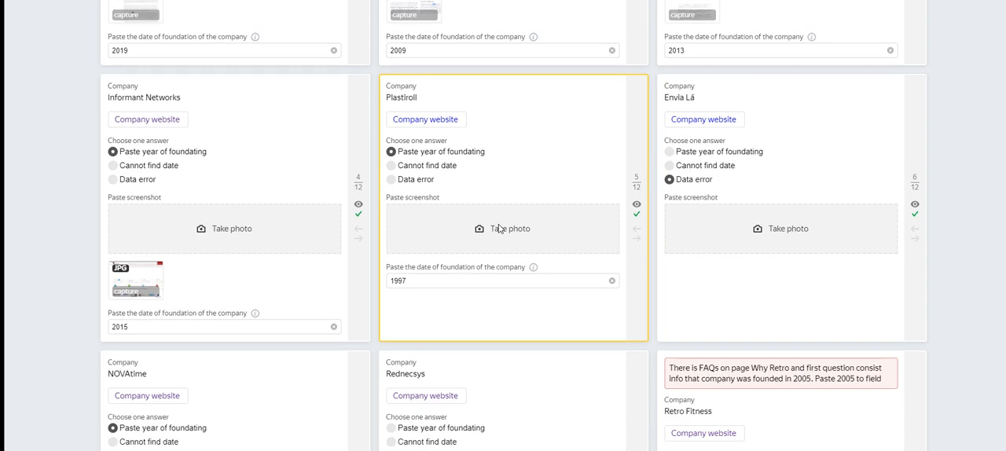
click(499, 179)
scroll(494, 184, up, 3)
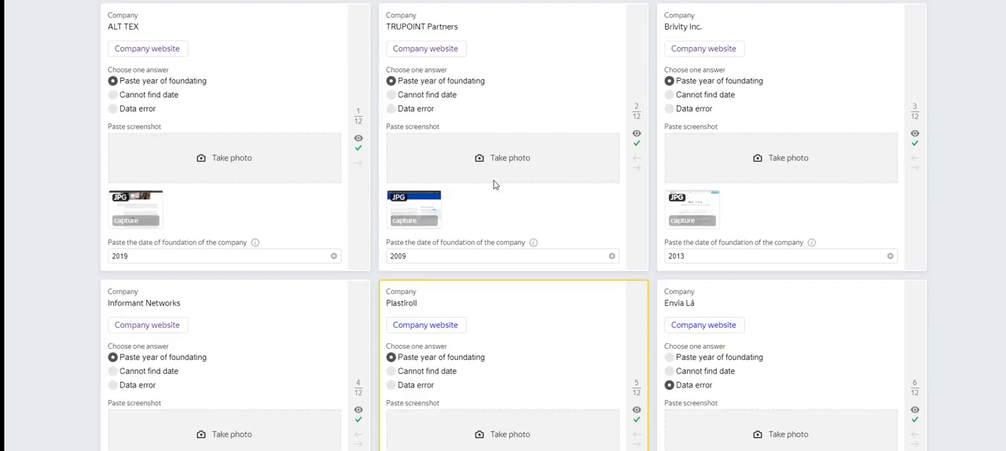
scroll(493, 184, down, 2)
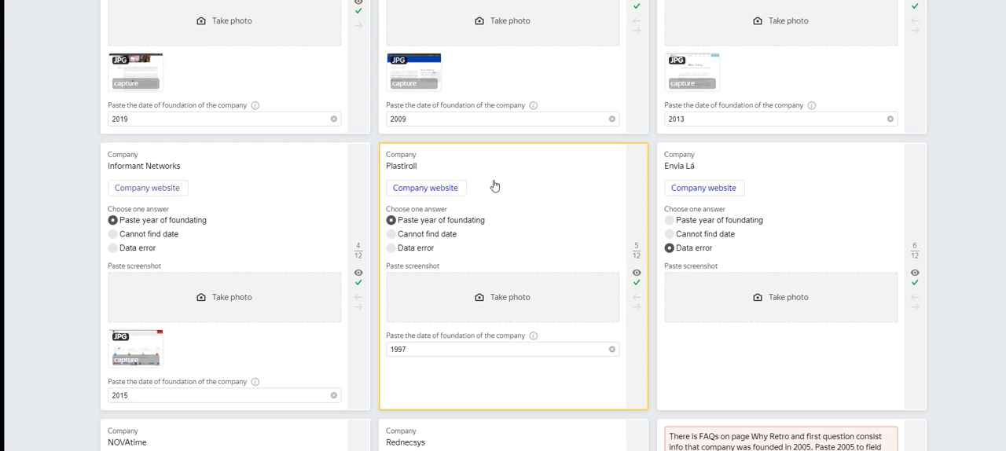
click(434, 190)
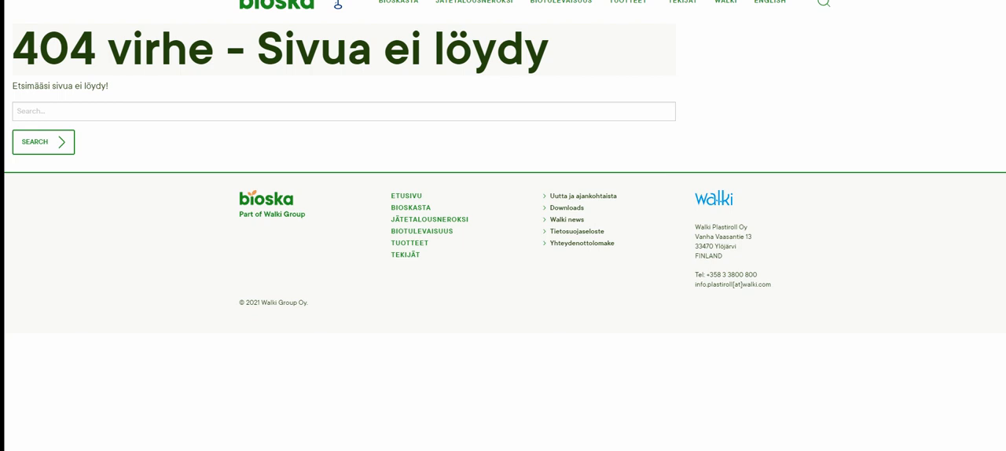
key(ctrl+w)
Step: Clear the foundation date on the Plastiroll card and look over the marks on the remaining cards
drag(433, 347, 317, 325)
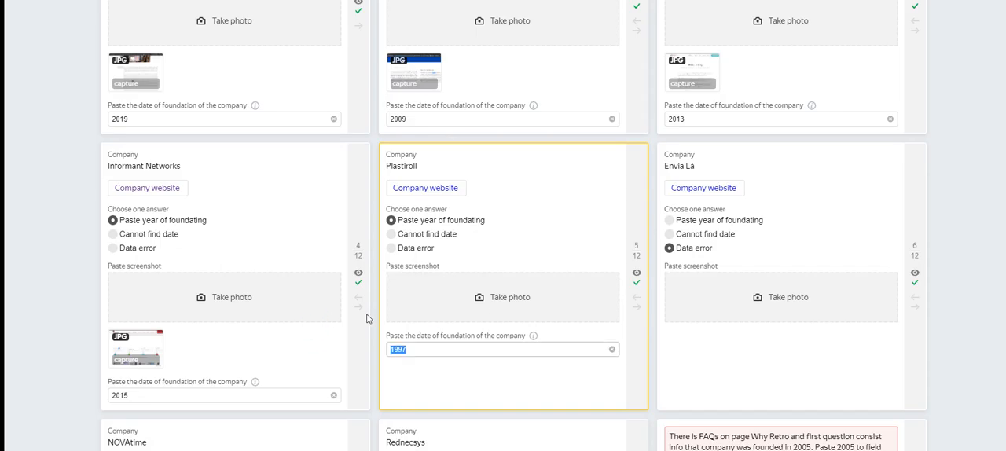
key(BackSpace)
click(701, 343)
click(569, 242)
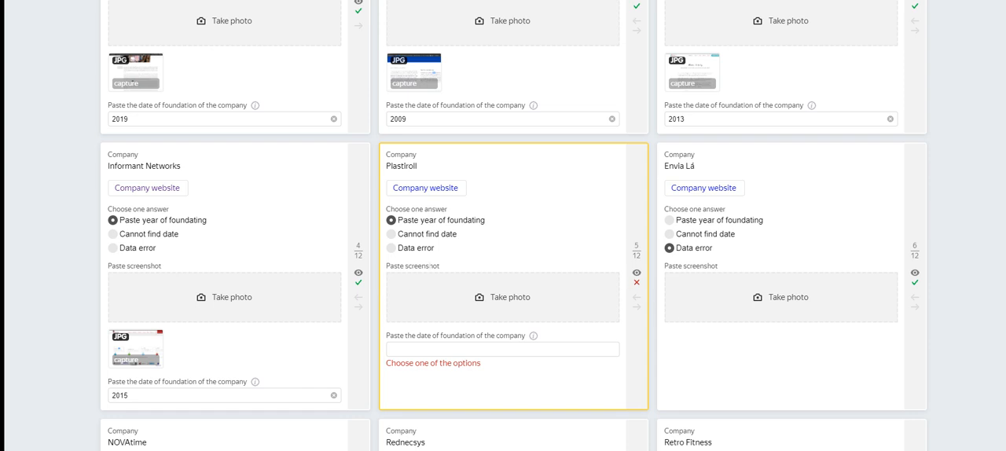
scroll(427, 267, up, 2)
scroll(427, 269, down, 5)
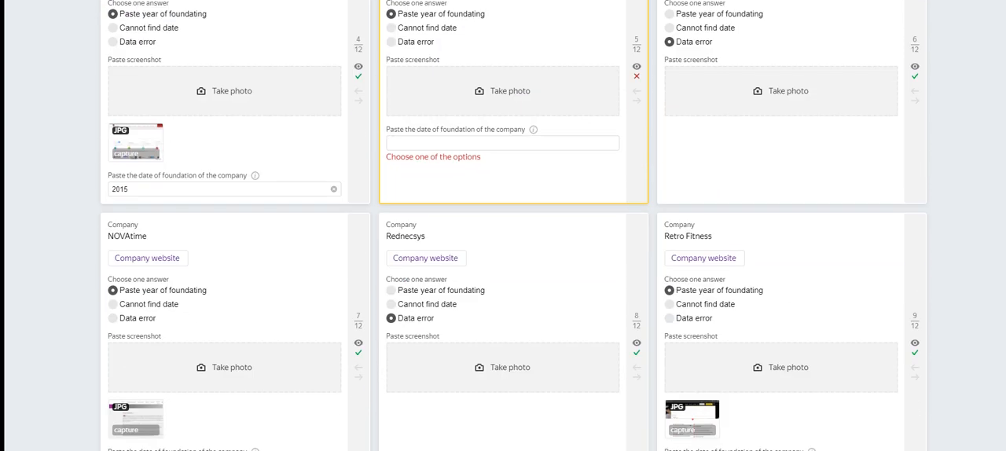
scroll(487, 245, down, 4)
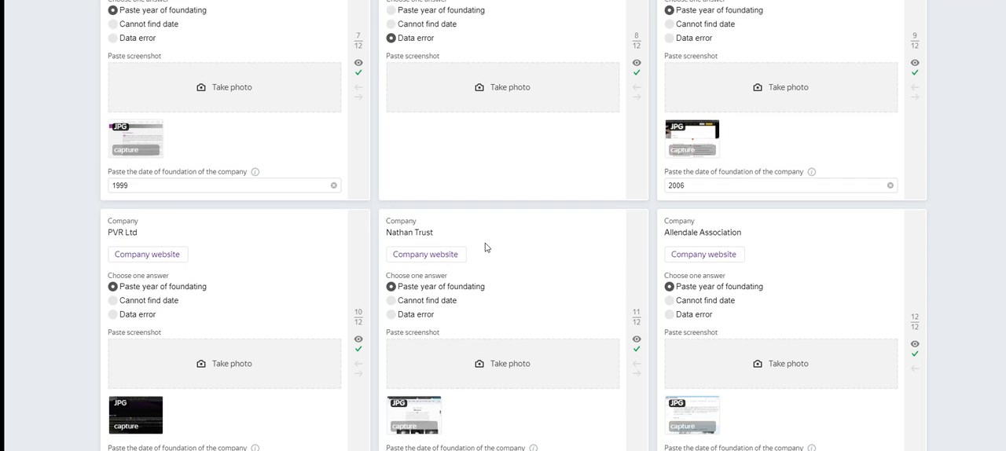
scroll(487, 246, up, 6)
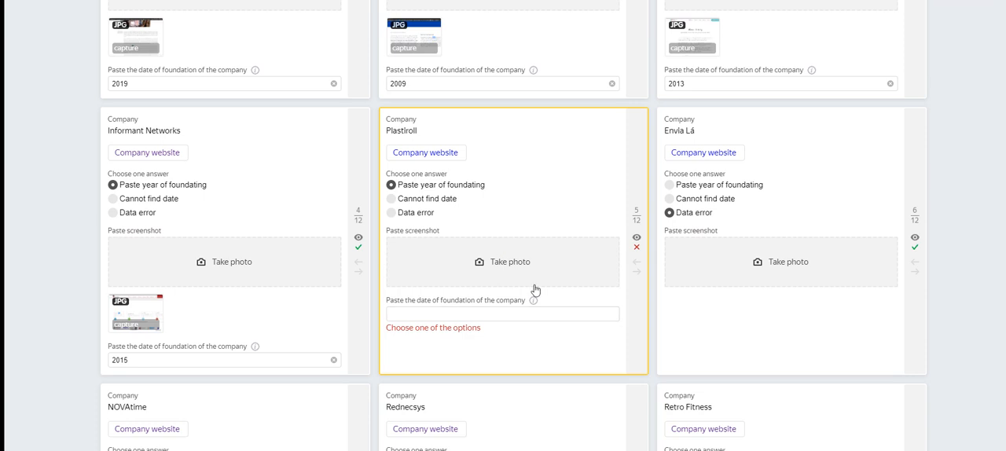
Step: Look through the Bioska main page and its Bioskan teknologia page for the company's founding year
click(295, 0)
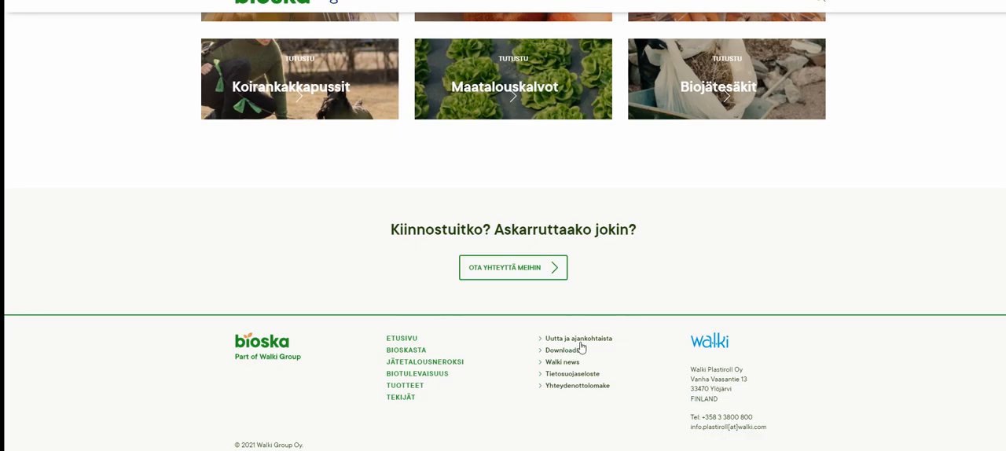
scroll(540, 283, up, 4)
scroll(675, 129, up, 3)
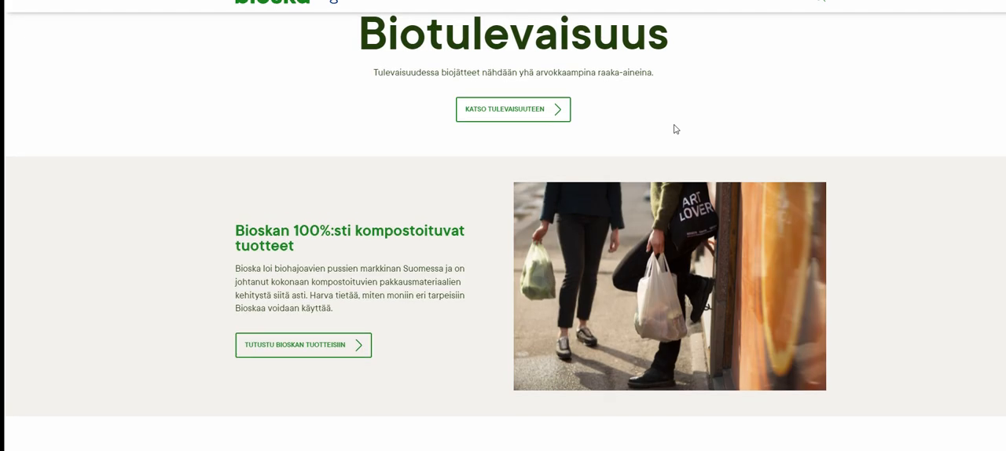
scroll(637, 158, up, 8)
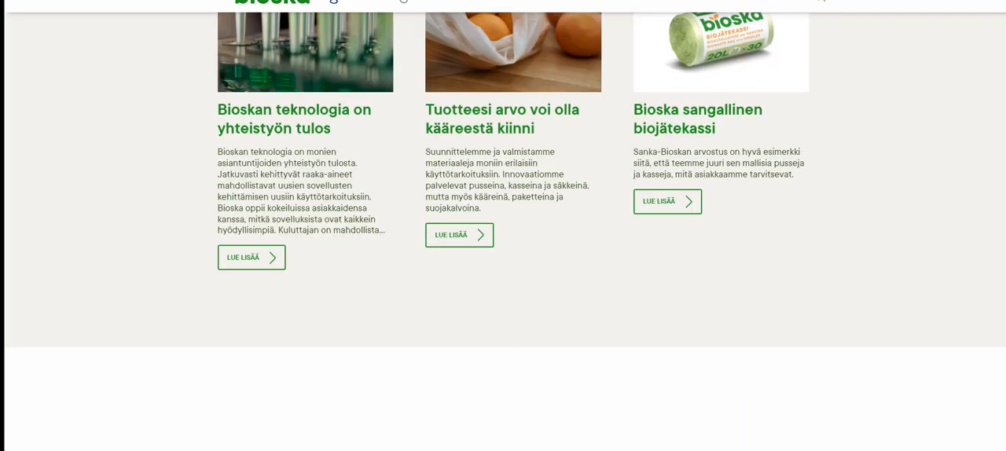
click(402, 1)
scroll(480, 282, down, 3)
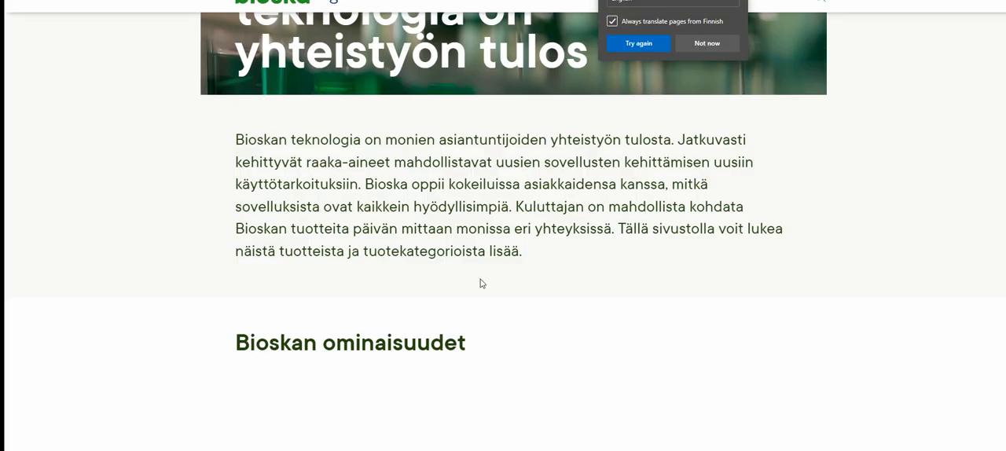
scroll(508, 289, down, 2)
scroll(507, 289, down, 10)
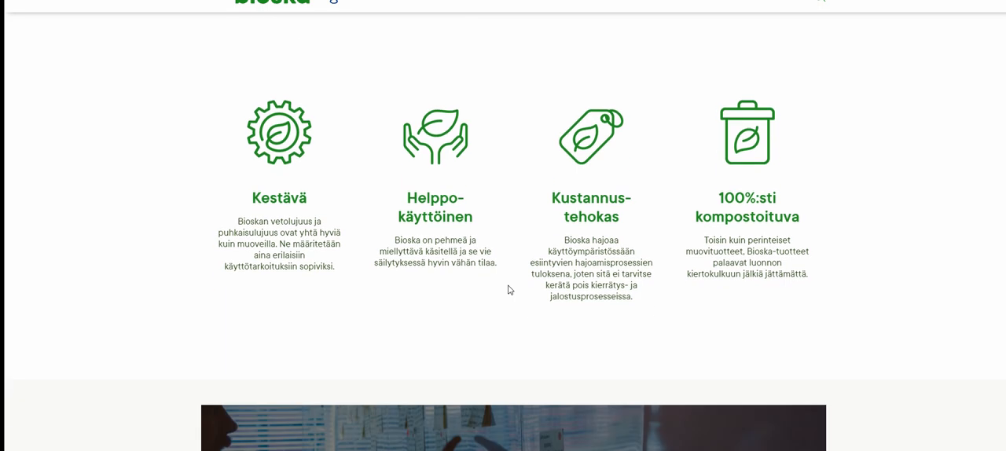
scroll(508, 289, down, 15)
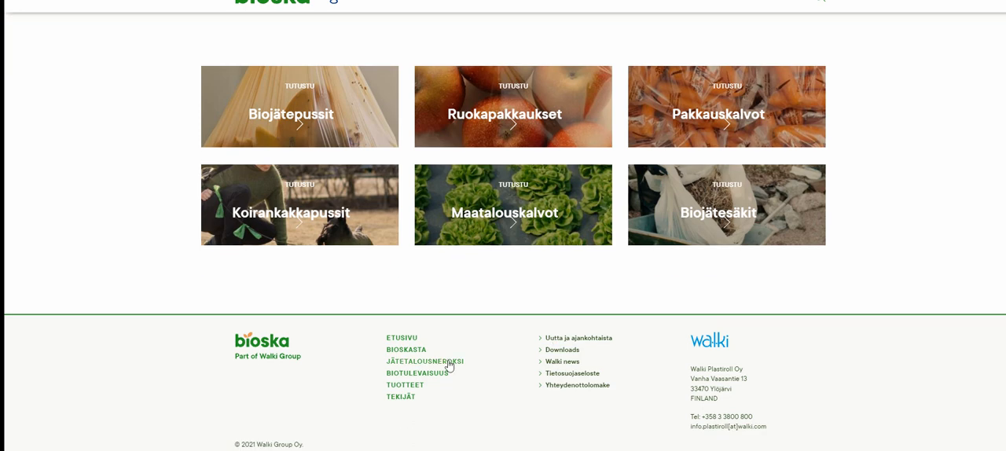
Step: Open the Bioska staff contacts page, retry its English translation and read through it for company history
drag(385, 321, 458, 403)
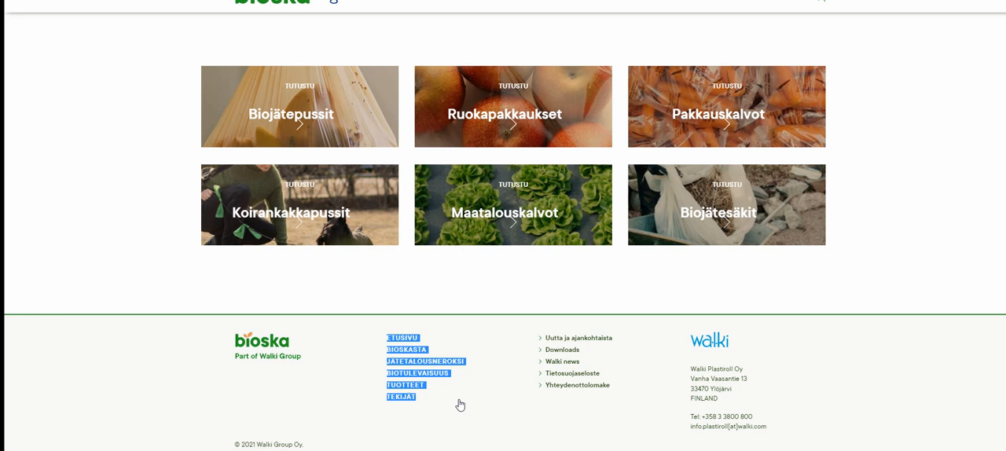
click(431, 376)
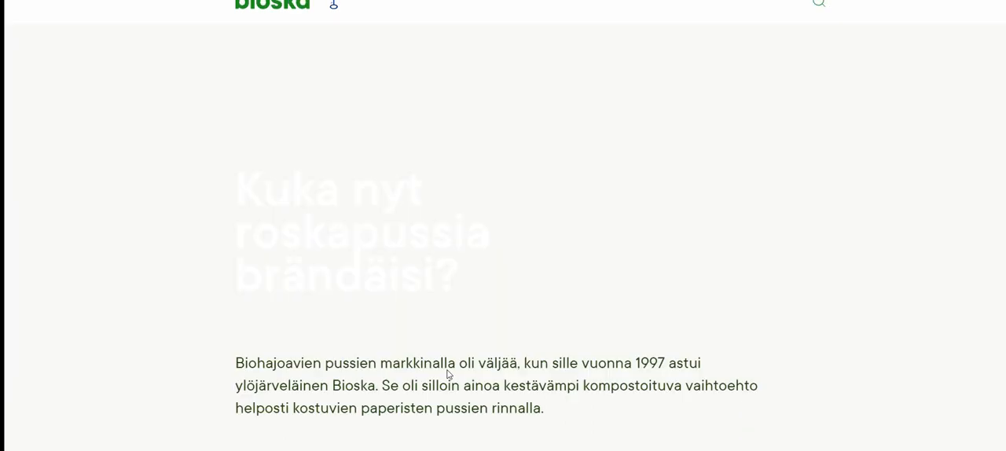
scroll(471, 330, down, 10)
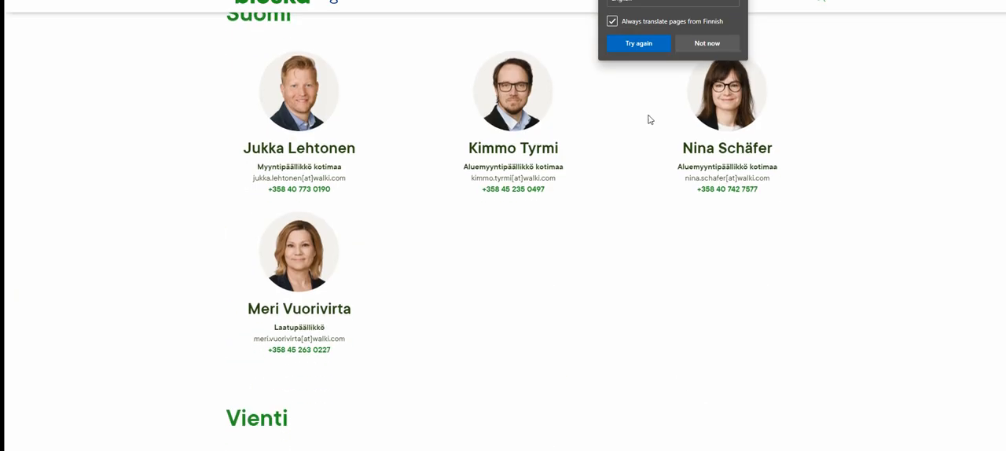
click(623, 38)
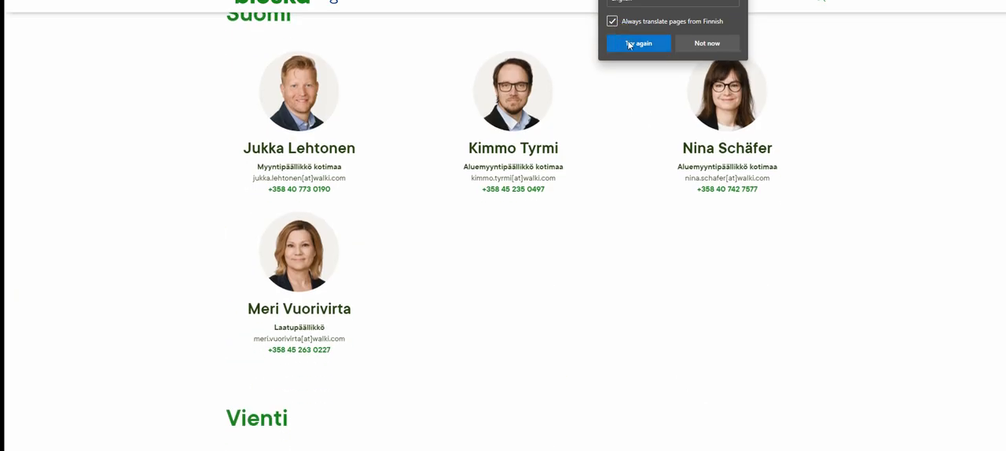
click(628, 44)
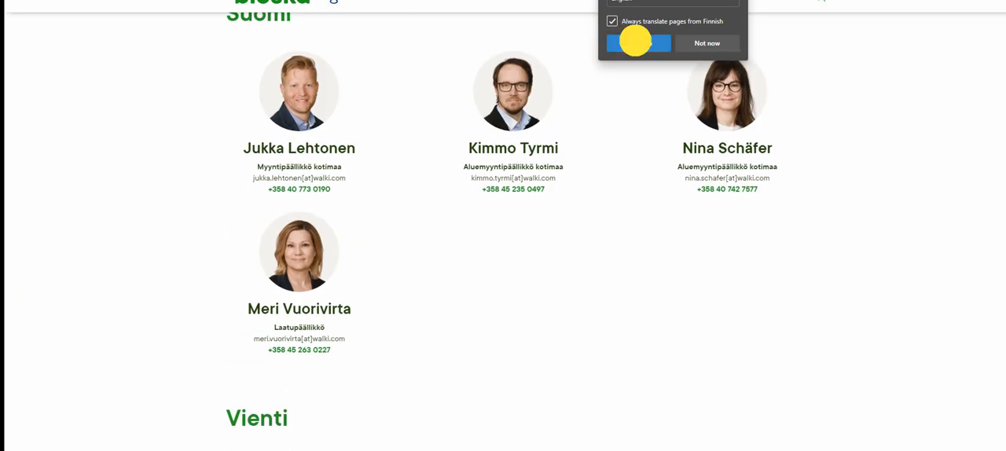
scroll(587, 336, down, 15)
scroll(587, 337, down, 10)
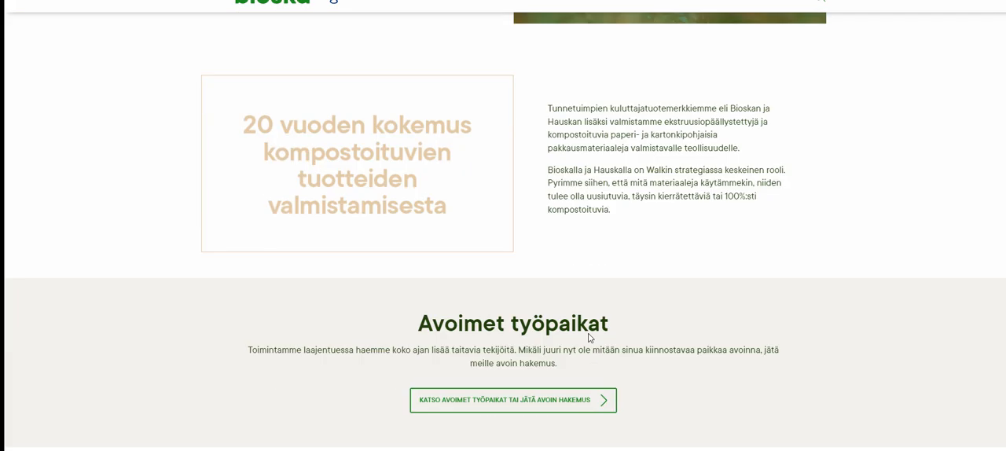
Step: Select the Finnish footer links to get their translation, and return to the Bioskan teknologia page
click(382, 337)
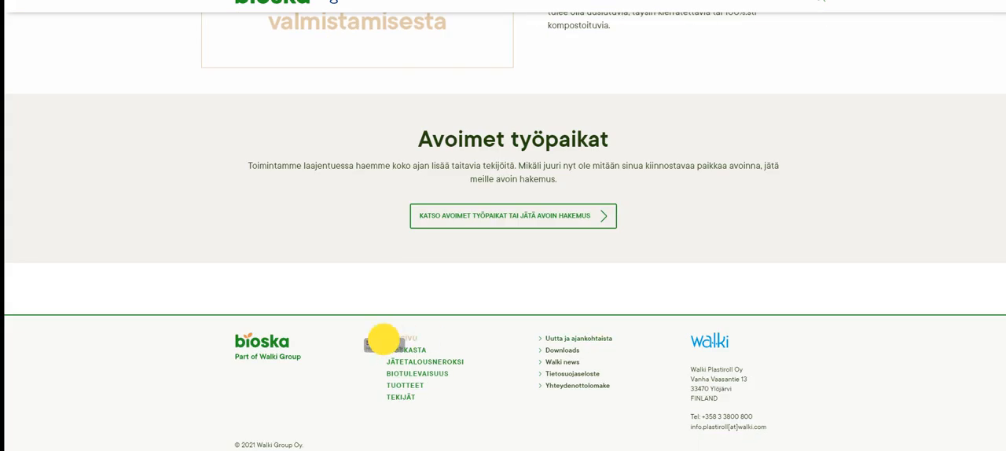
drag(382, 336, 393, 351)
click(438, 330)
click(377, 353)
drag(379, 349, 466, 361)
click(462, 394)
key(alt+Left)
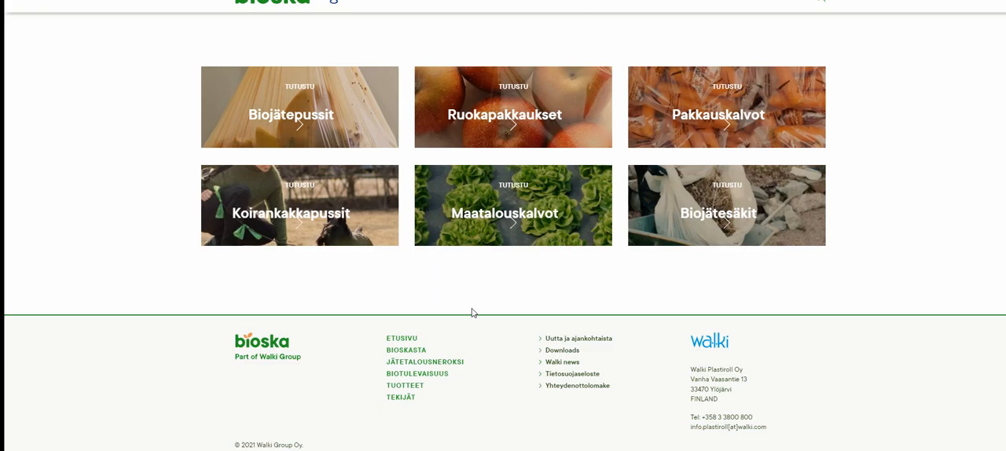
Step: Dismiss the page translation offer, translate the selected footer links and open the Biojäte on arvotavaraa page
click(700, 44)
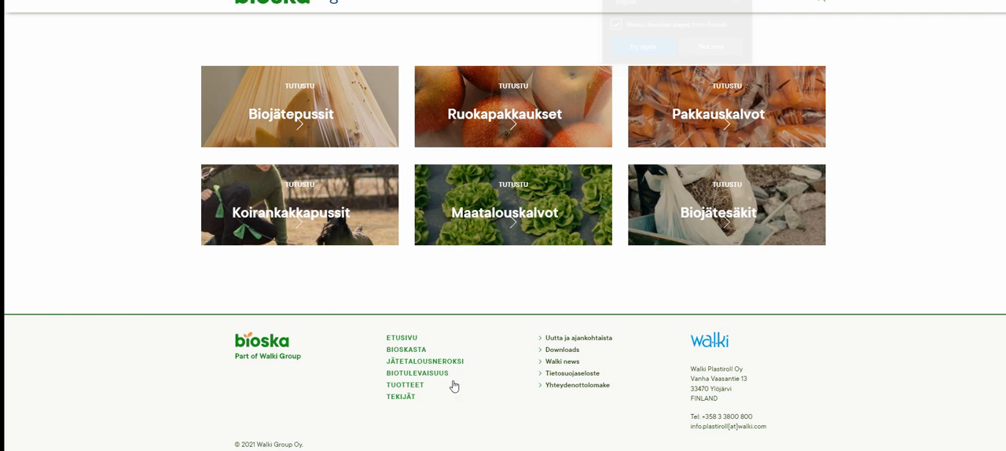
drag(476, 366, 452, 359)
drag(375, 360, 442, 359)
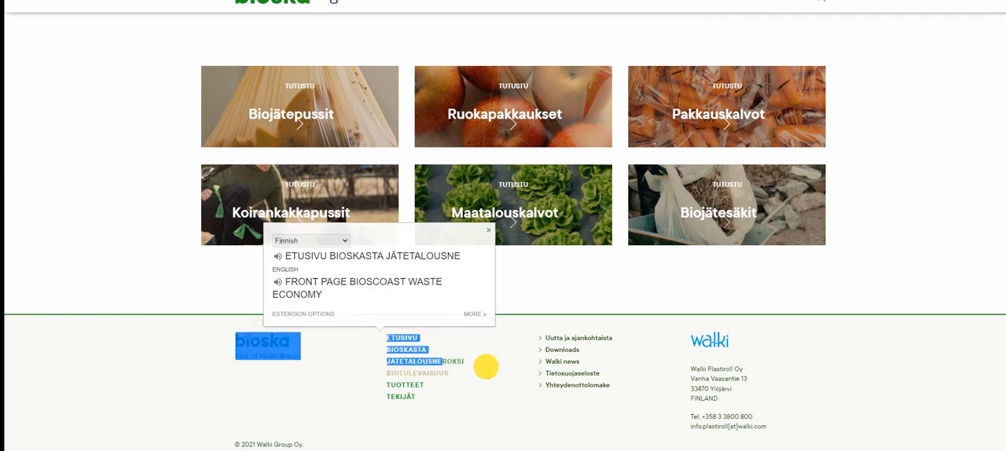
click(486, 364)
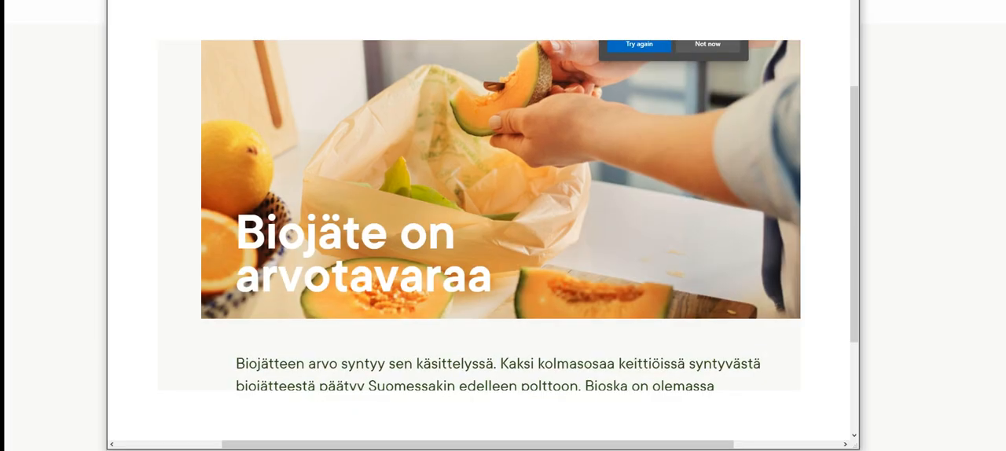
Step: Save the snip of the Biojäte on arvotavaraa page as a JPEG on the Desktop, replacing the existing Capture file
click(119, 0)
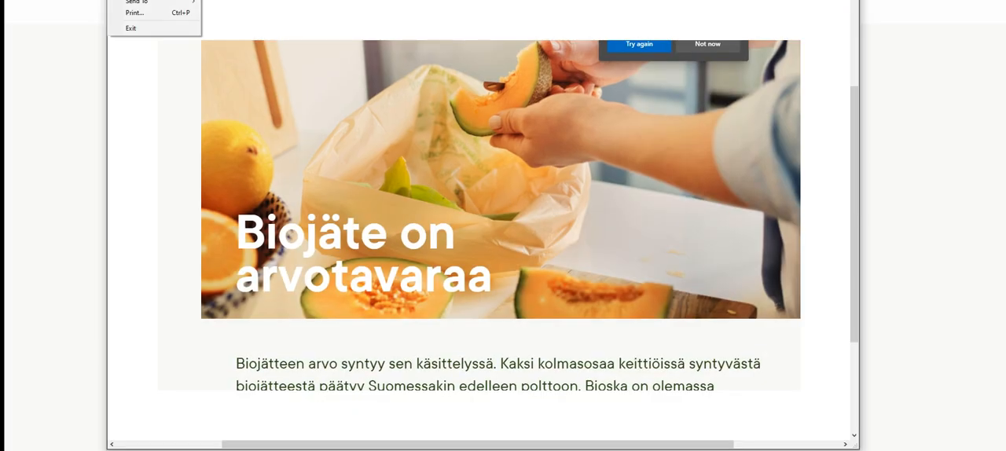
click(135, 0)
click(227, 121)
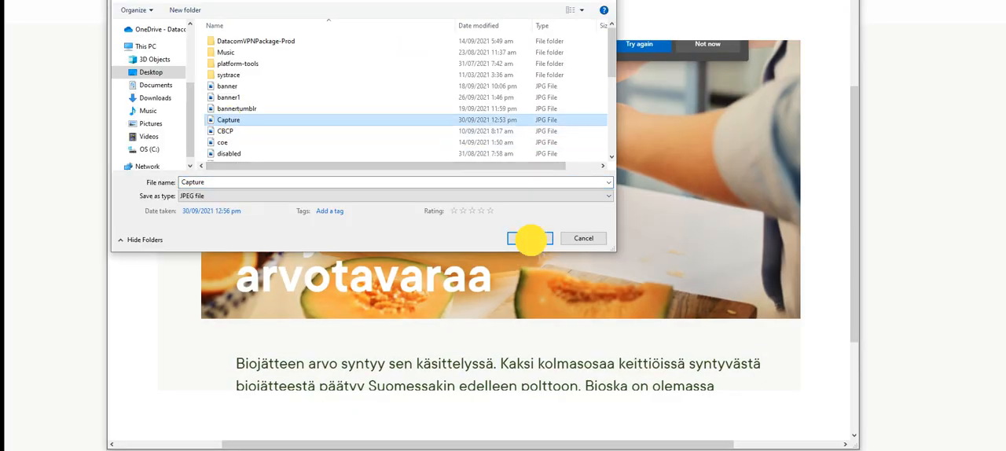
click(529, 238)
click(545, 203)
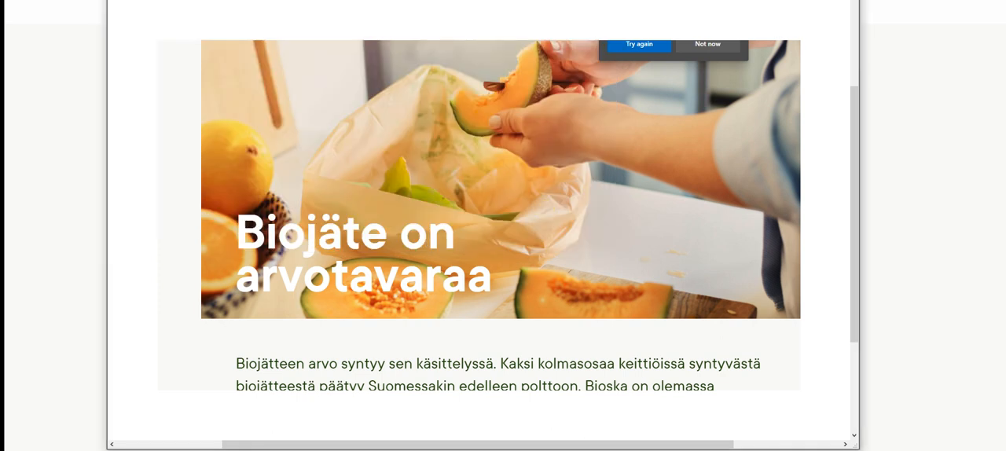
Step: Upload the Capture image from the Desktop as the screenshot on the Plastiroll card
click(314, 0)
click(467, 272)
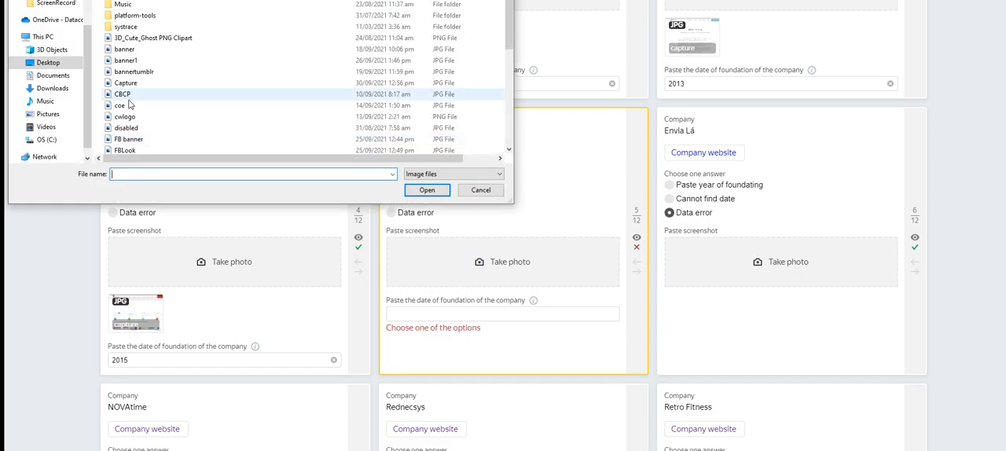
click(125, 82)
click(425, 190)
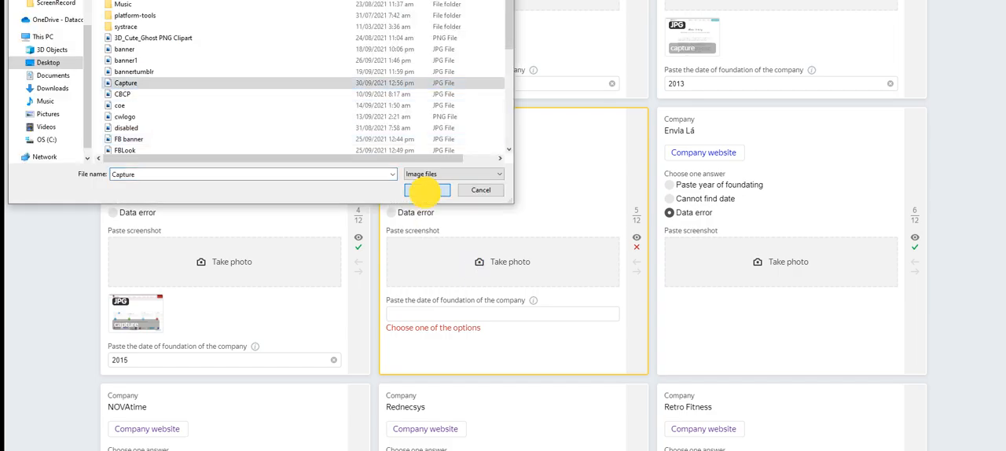
scroll(668, 354, down, 3)
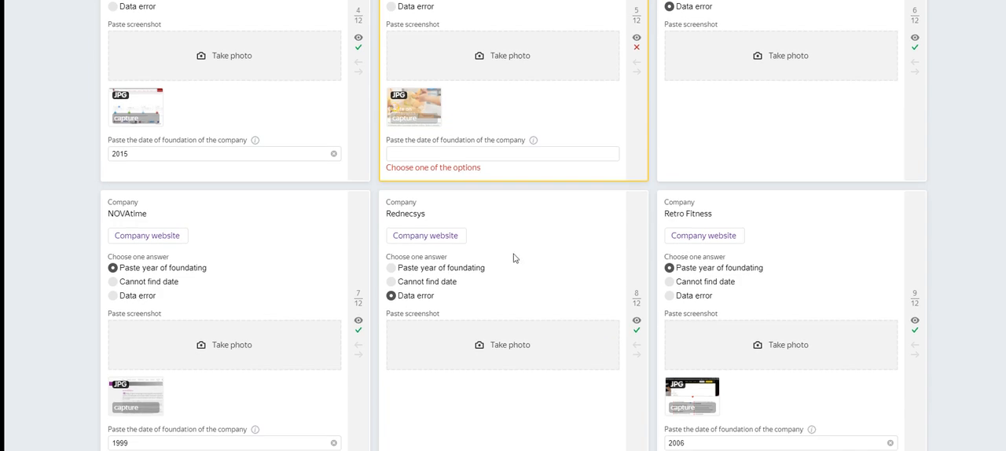
scroll(512, 257, up, 2)
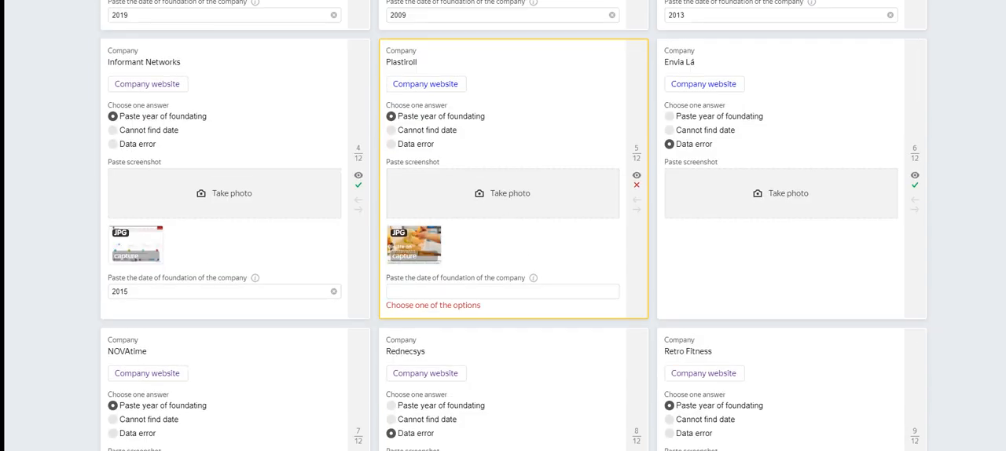
Step: Enter 1997 as Plastiroll's foundation date and have the answers checked again
click(453, 291)
text(11)
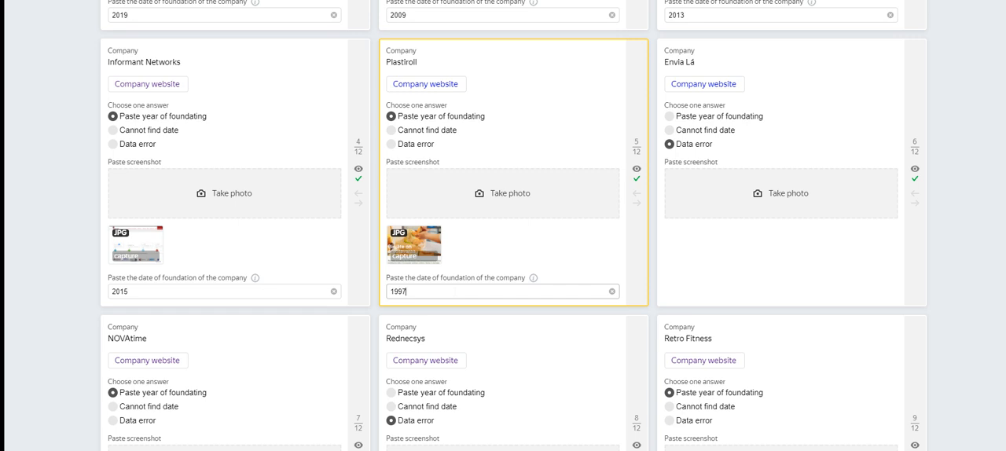
scroll(720, 345, down, 5)
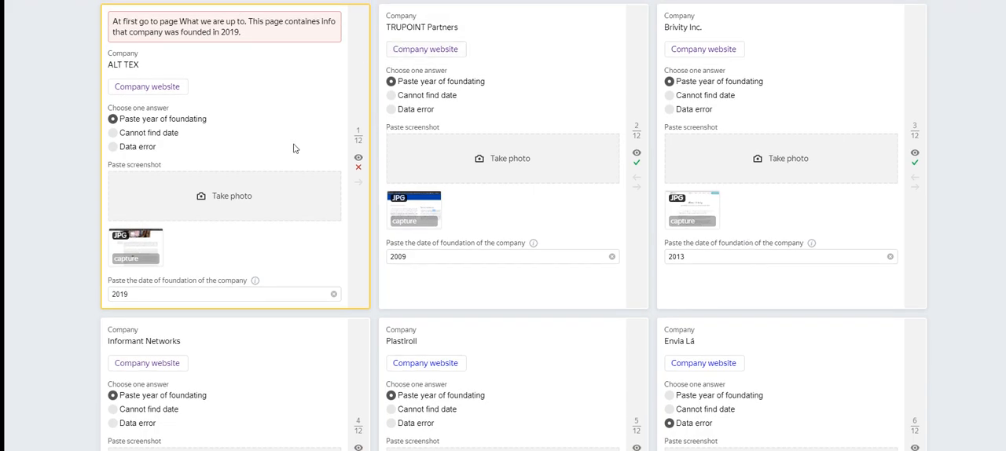
Step: Re-enter 2019 as the foundation date on the ALT TEX card marked wrong
click(157, 291)
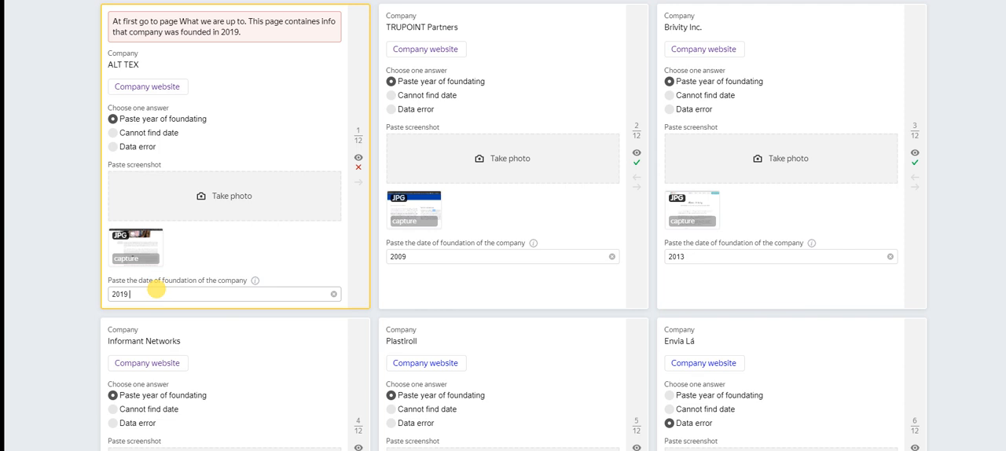
key(BackSpace)
text(9)
Step: Correct the foundation date on the Retro Fitness card to 2005
scroll(703, 386, down, 1)
scroll(703, 387, down, 6)
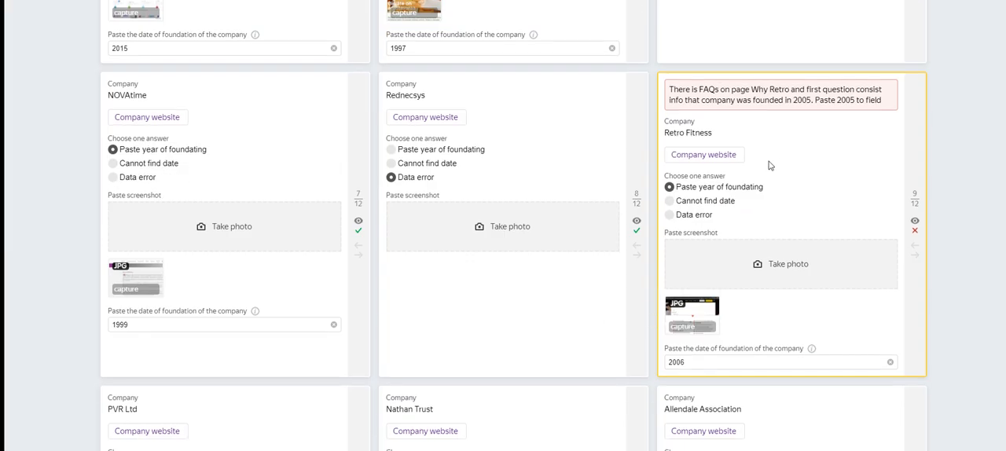
click(702, 363)
click(691, 359)
key(BackSpace)
text(5)
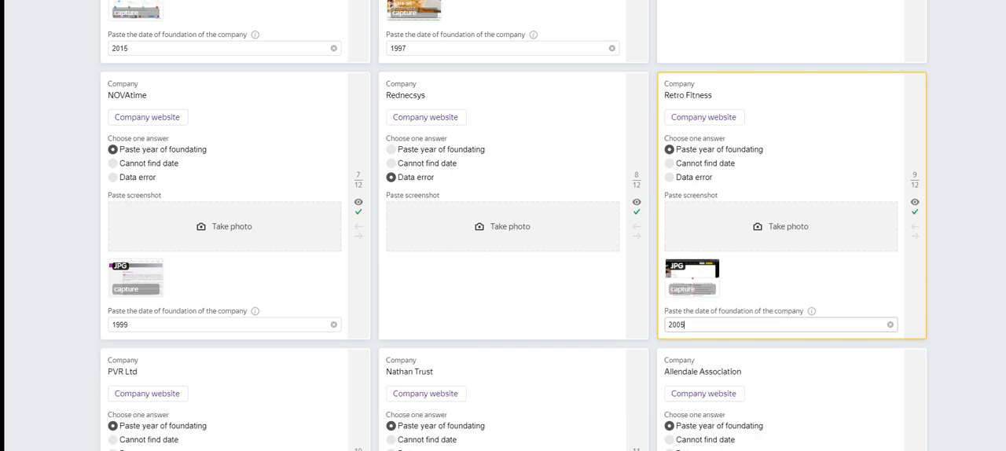
Step: Submit the corrected training answers and go back to the tasks list
scroll(953, 360, down, 3)
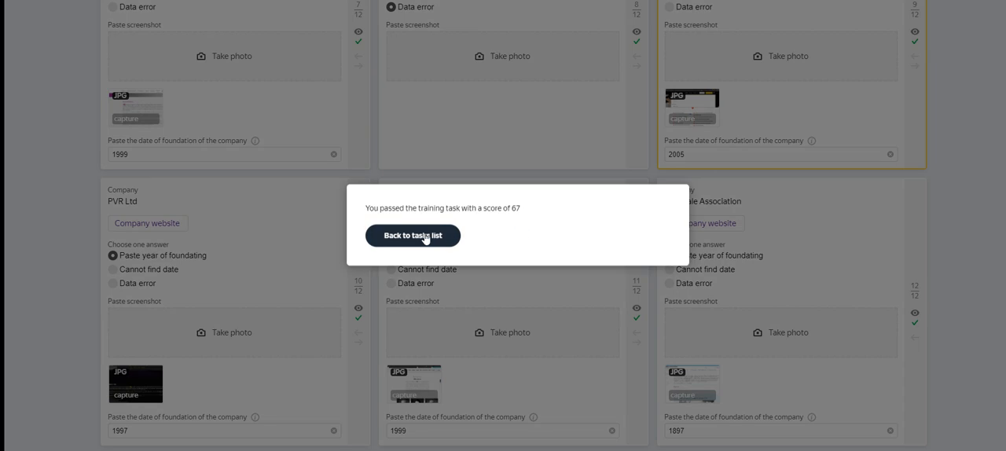
click(424, 236)
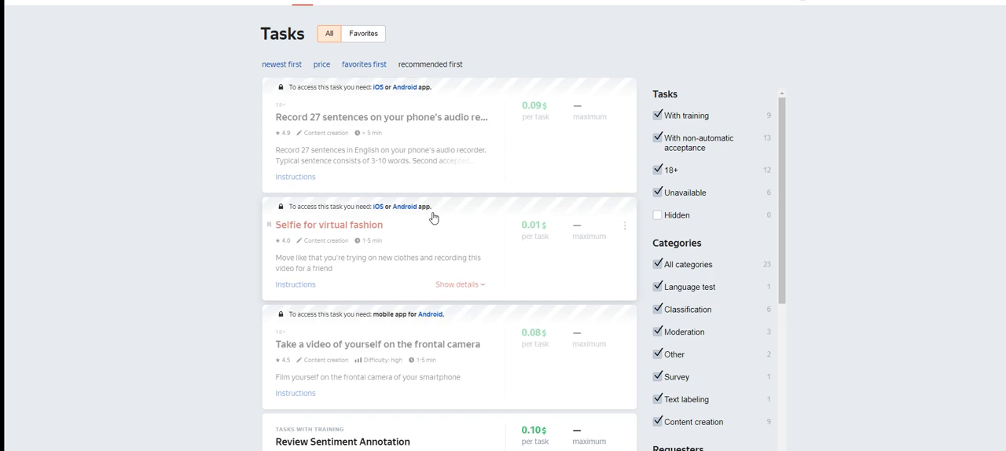
scroll(432, 217, down, 8)
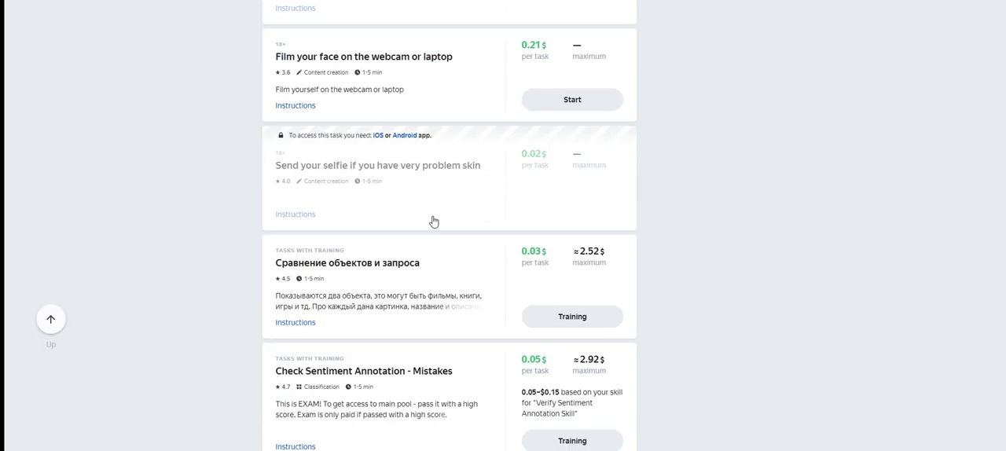
scroll(425, 217, up, 10)
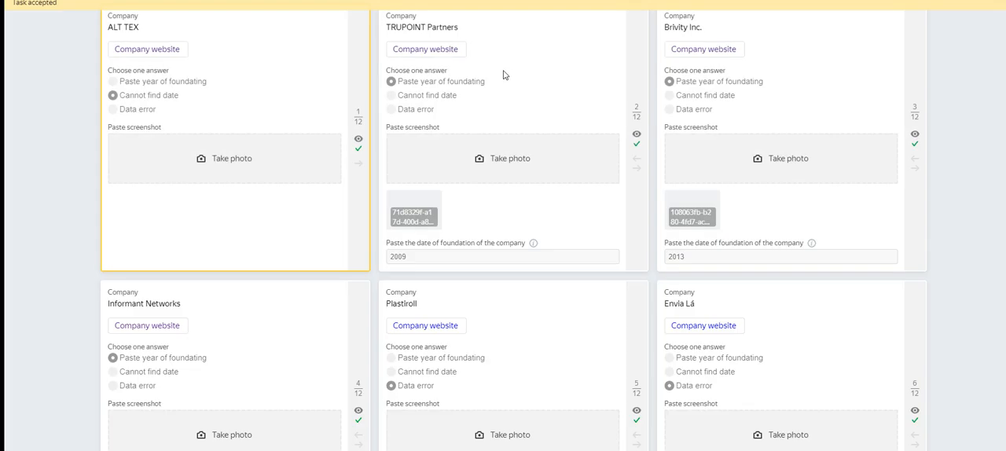
key(alt+Tab)
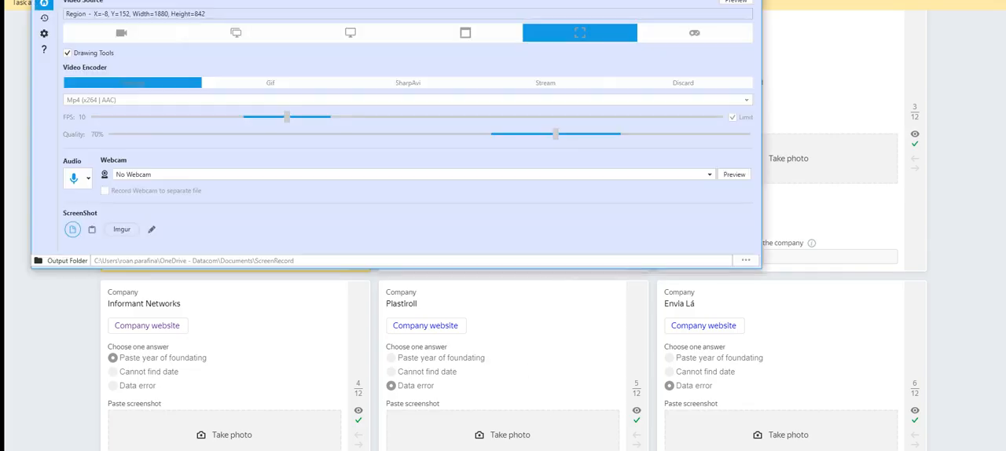